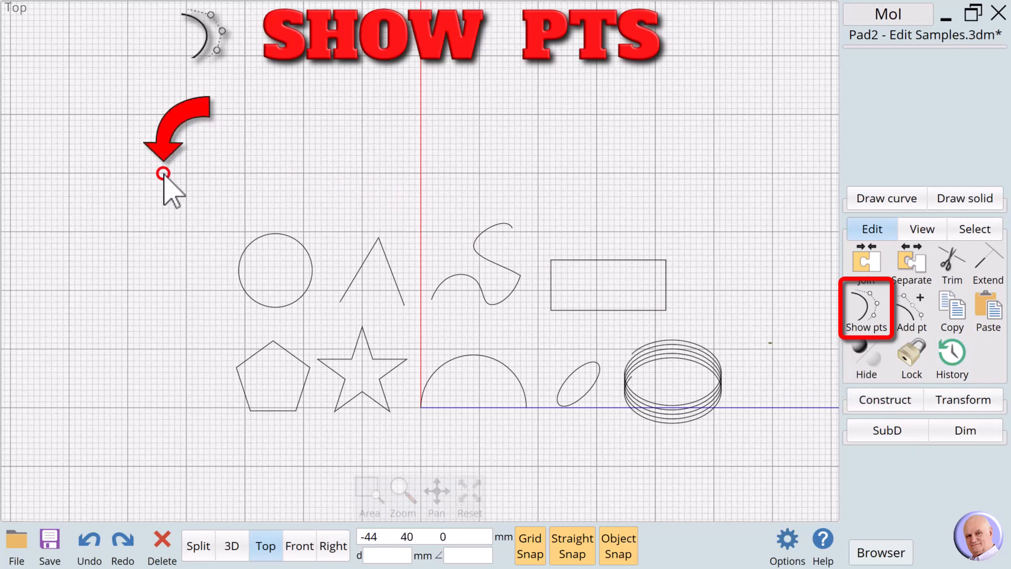
- Show the control points of all nine sample curves, leaving the curves deselected
drag(163, 174, 787, 478)
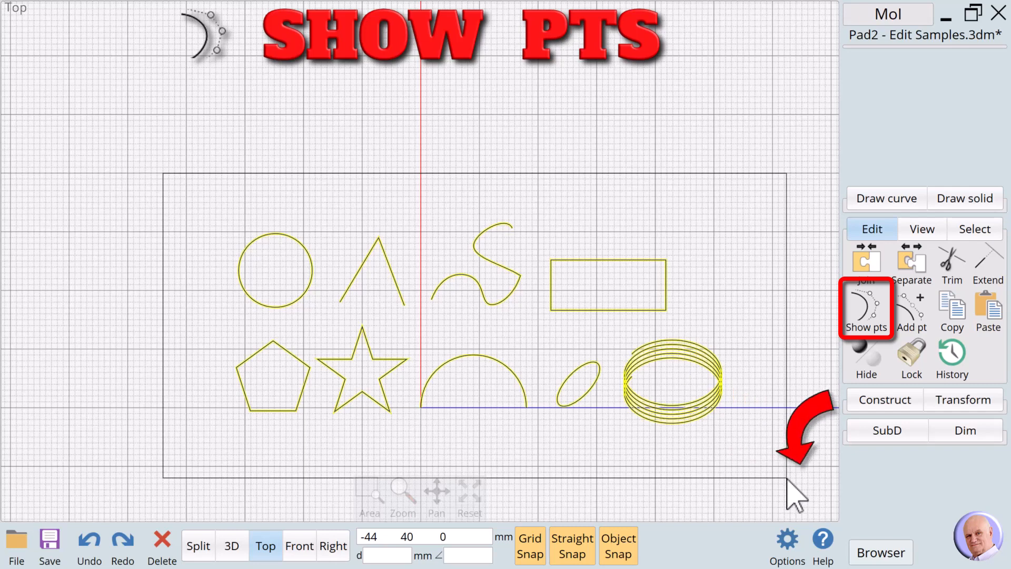
drag(787, 479, 787, 479)
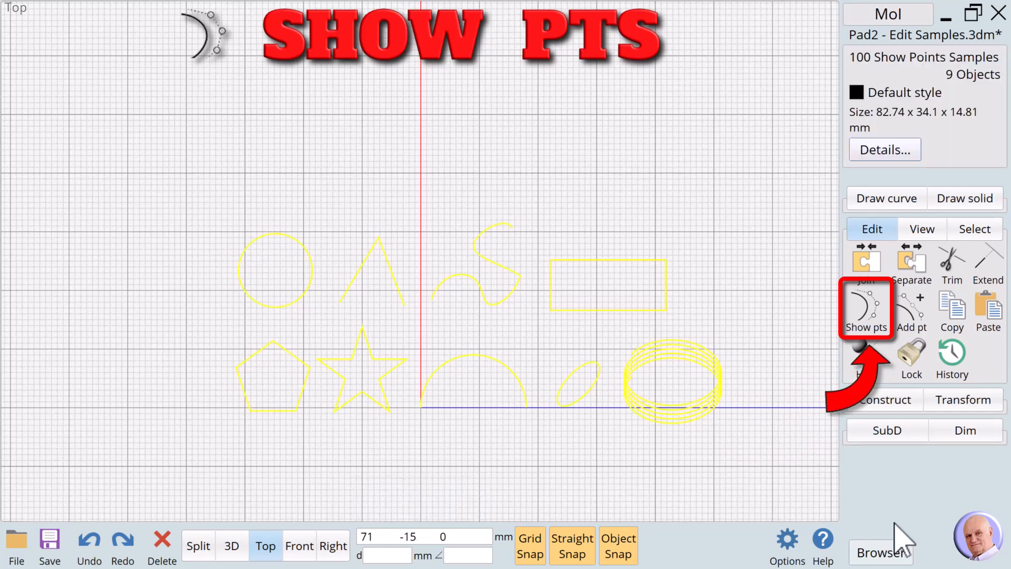
click(865, 305)
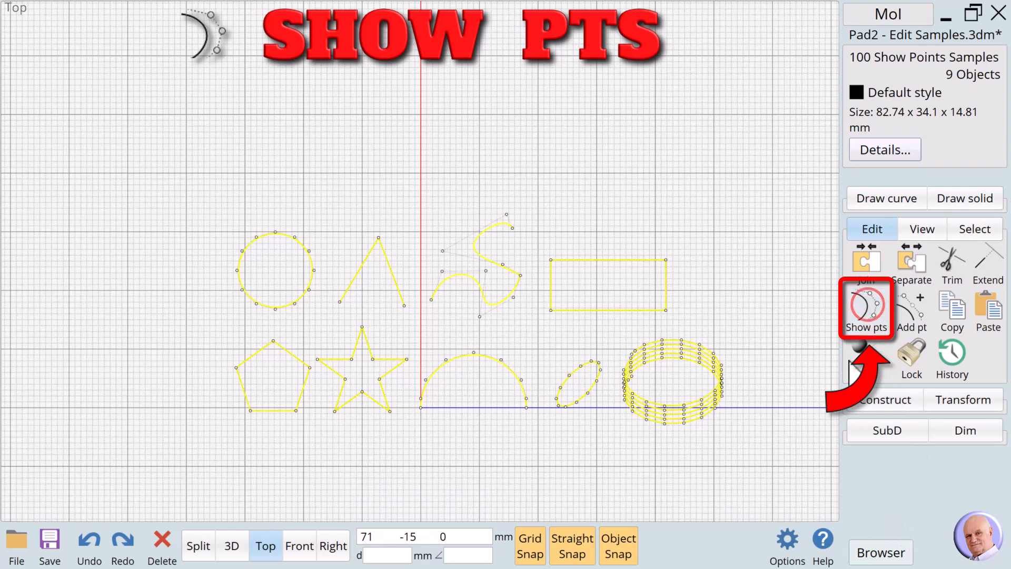
click(636, 472)
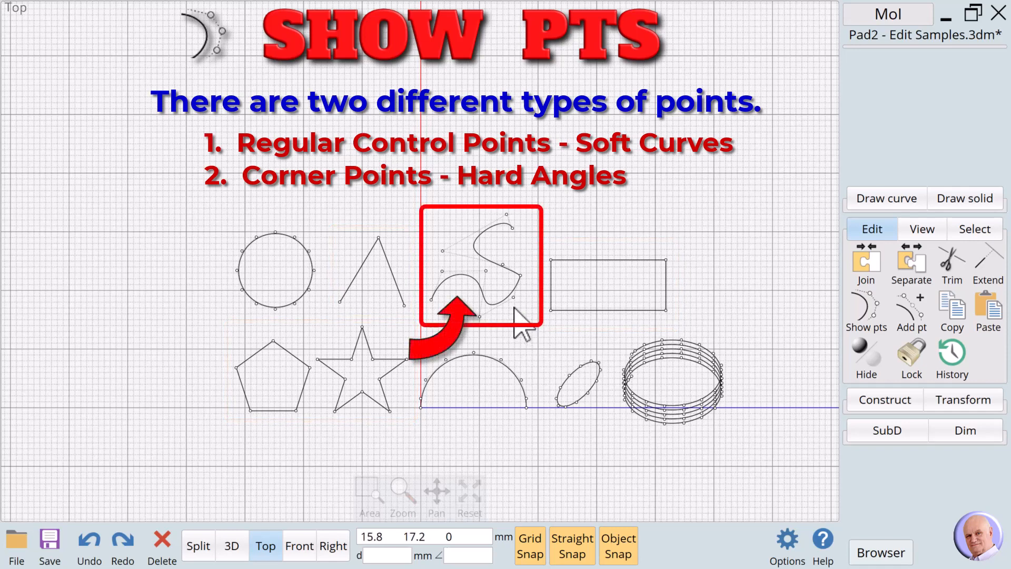
click(476, 288)
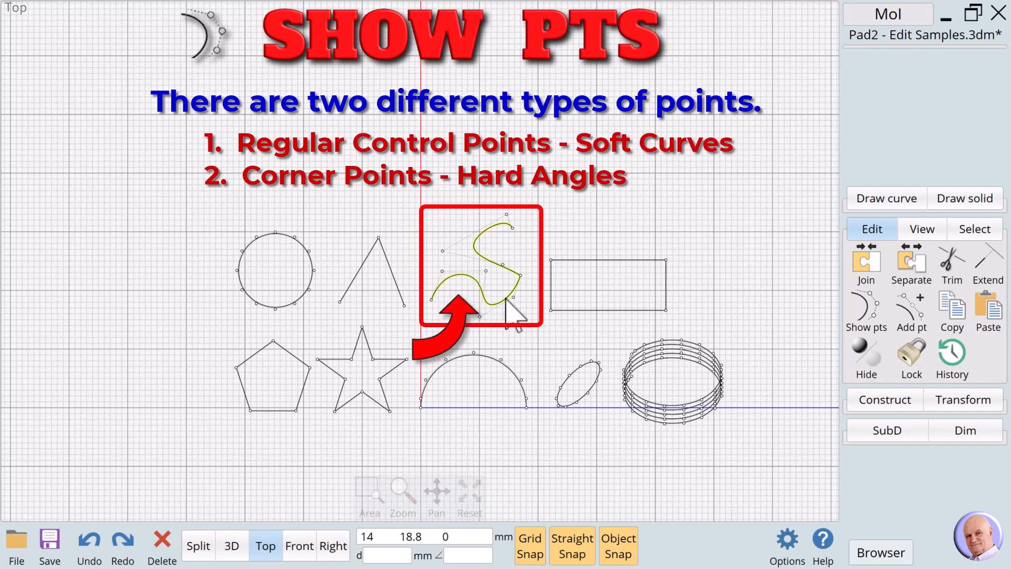
click(520, 276)
click(529, 298)
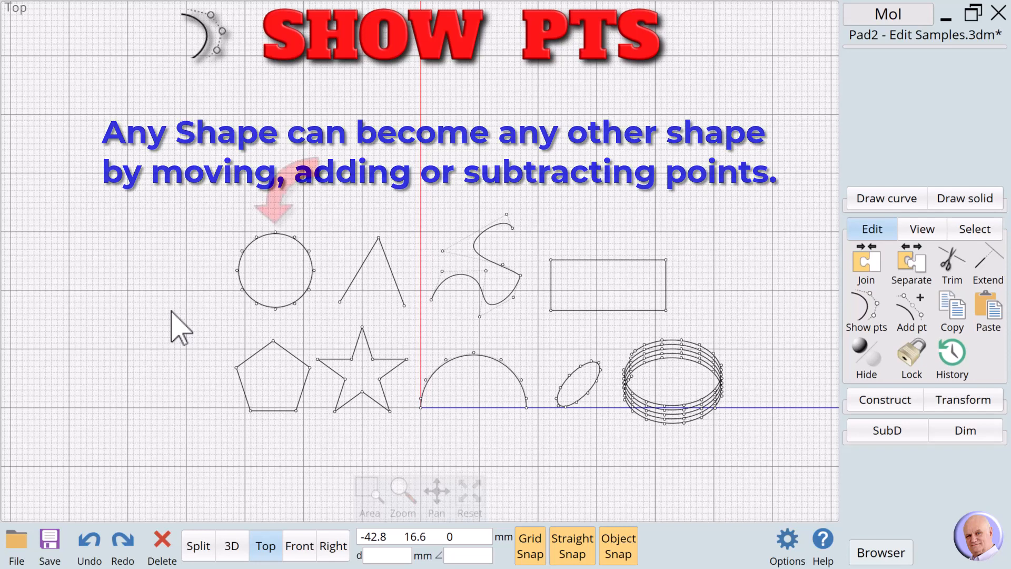
- Move the circle's topmost control point straight down about 10 mm to dent its upper edge inward
click(276, 231)
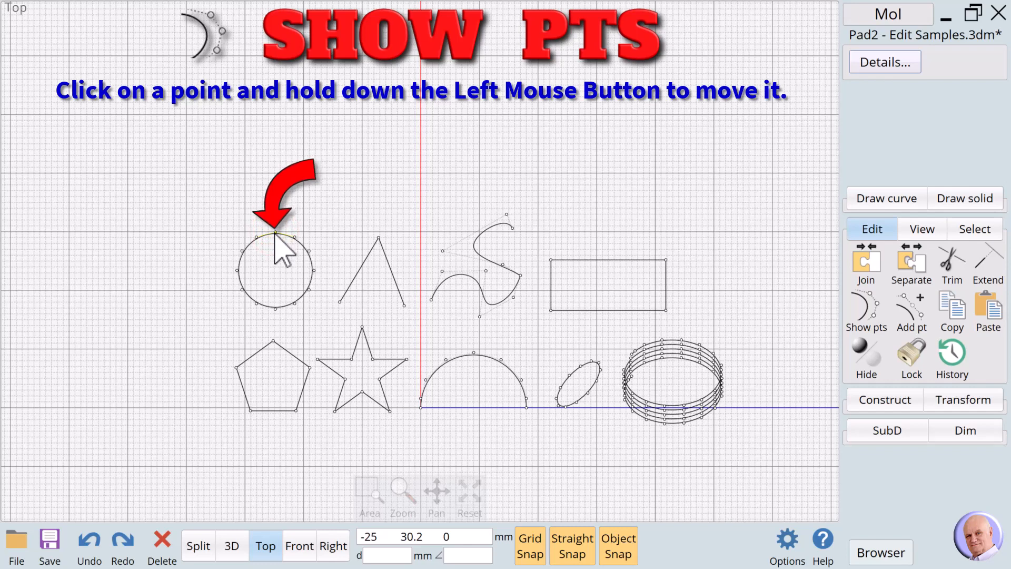
drag(275, 233, 277, 289)
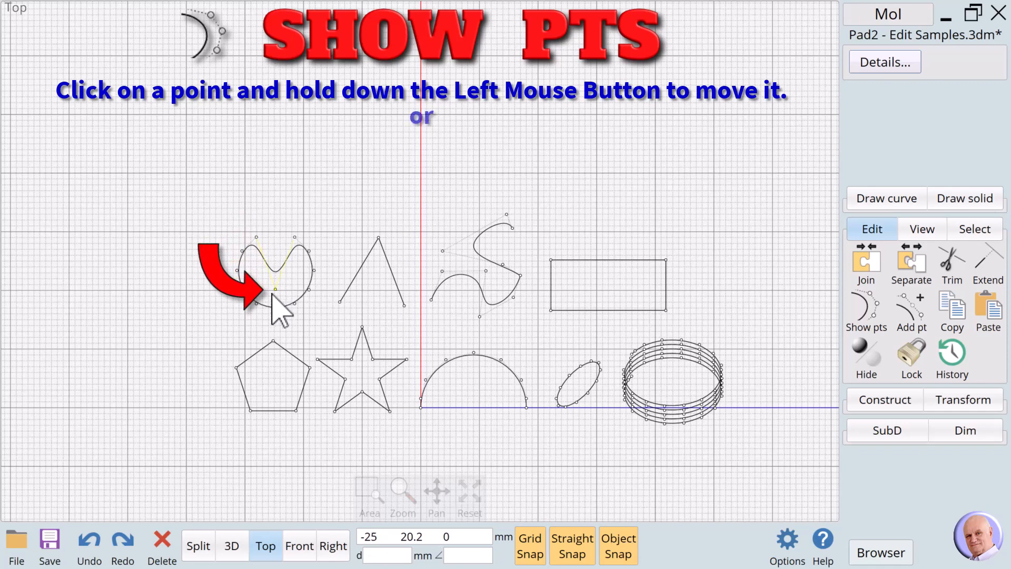
click(171, 303)
- Align the reshaped circle's leftmost and rightmost control points by horizontal center at a height well above the shape
click(238, 271)
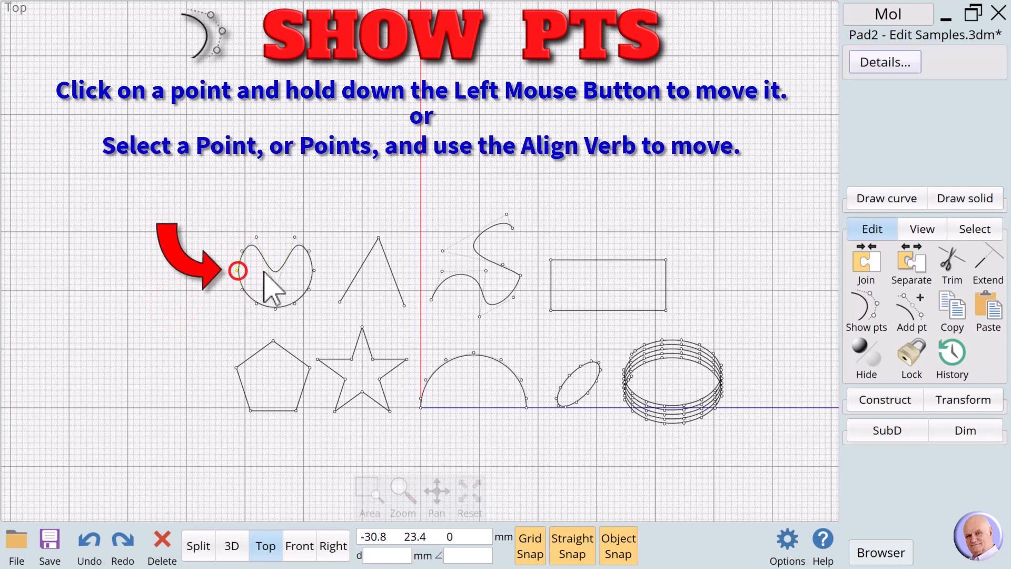
click(313, 270)
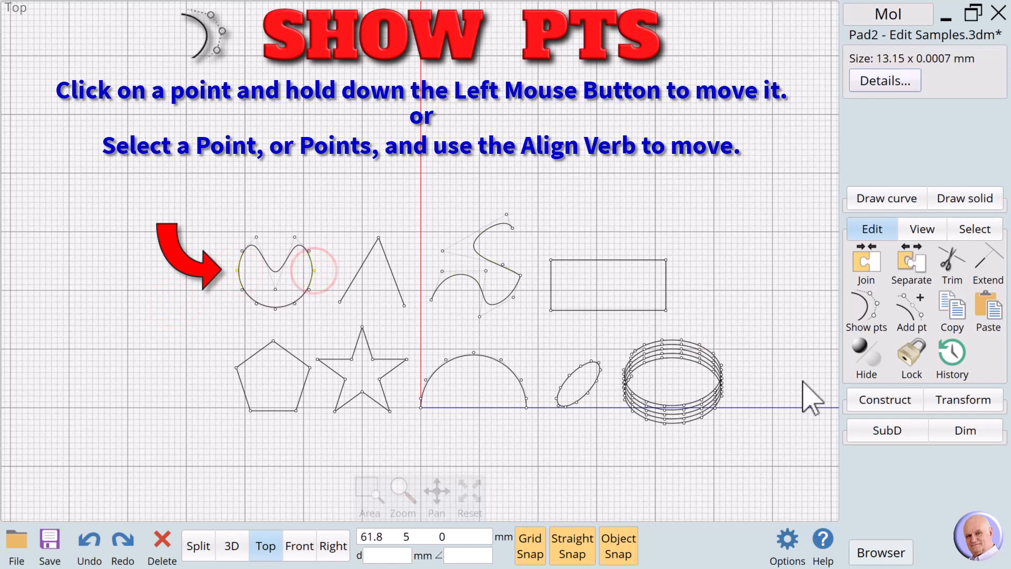
click(964, 399)
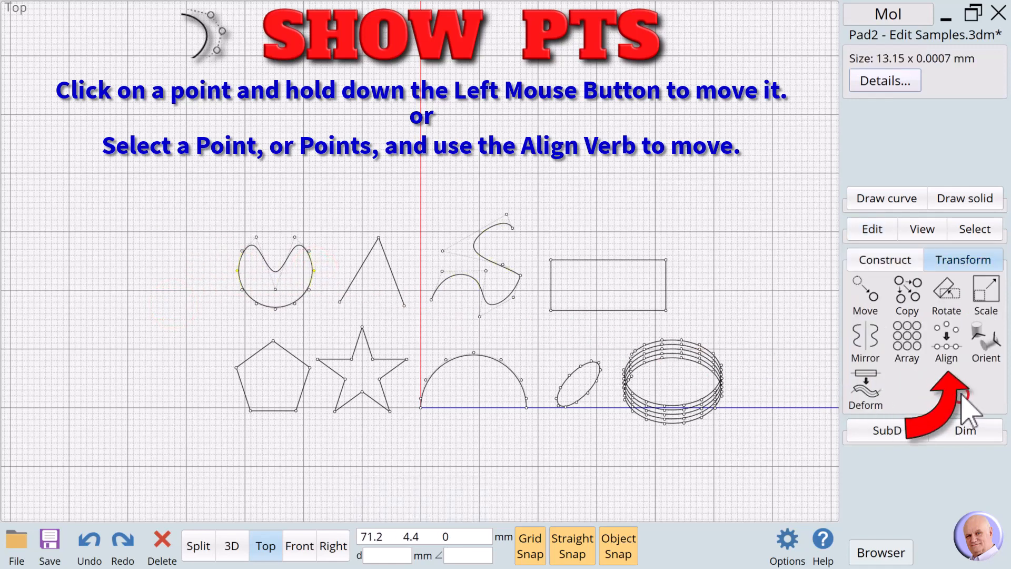
click(947, 339)
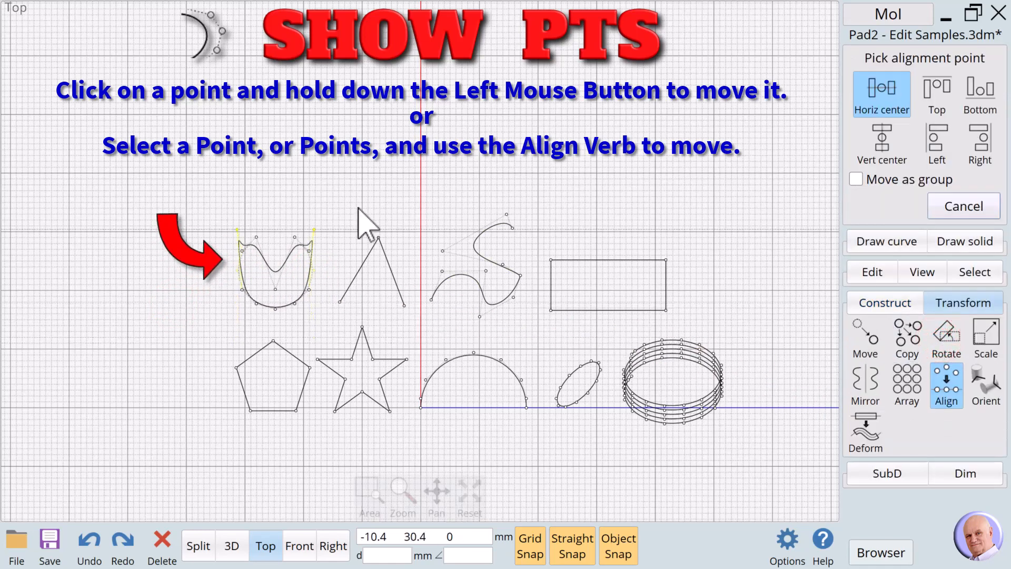
click(359, 179)
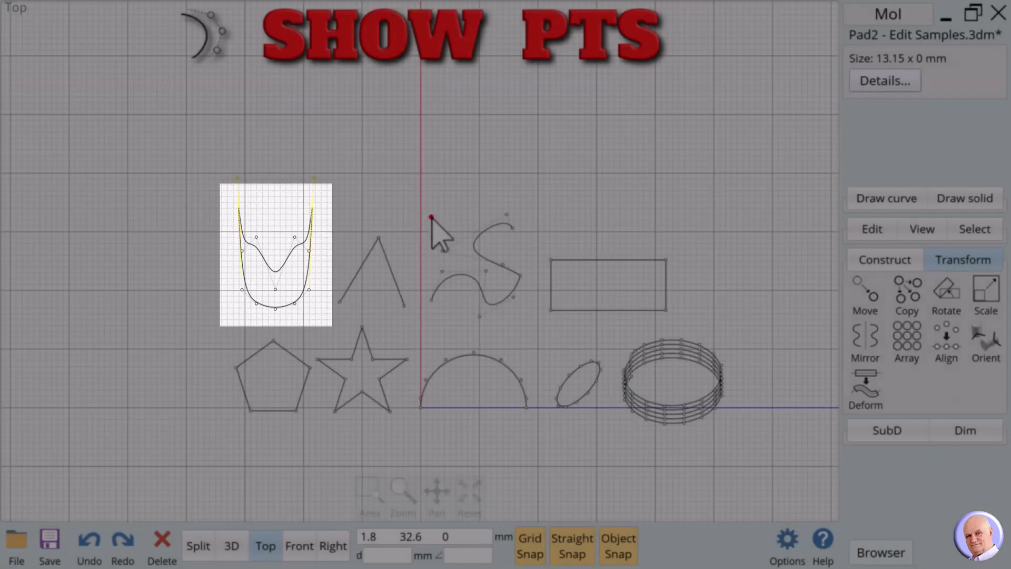
click(430, 220)
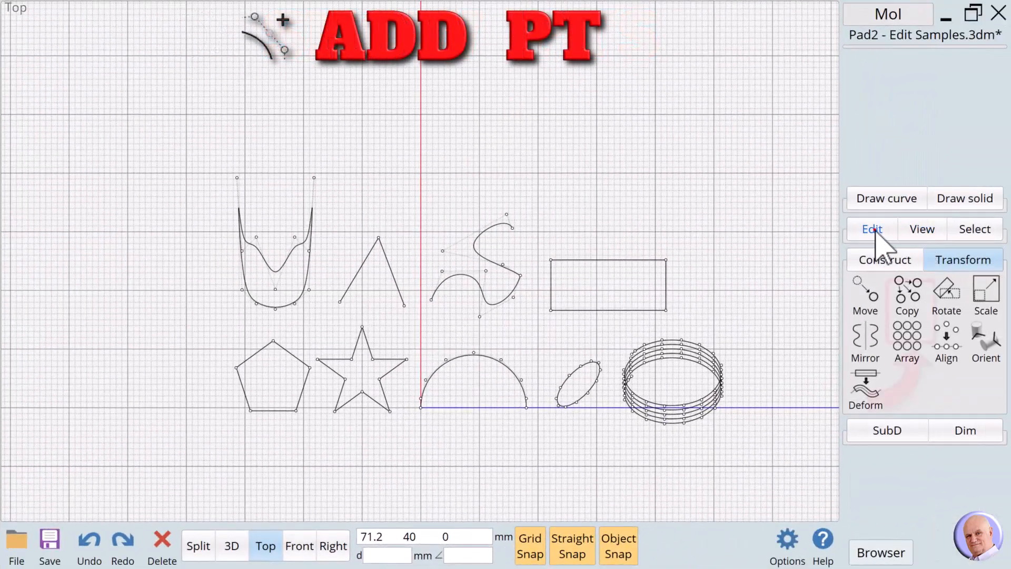
- Add a regular control point near the middle of the rectangle's top edge and move it upward to bow the edge
click(871, 230)
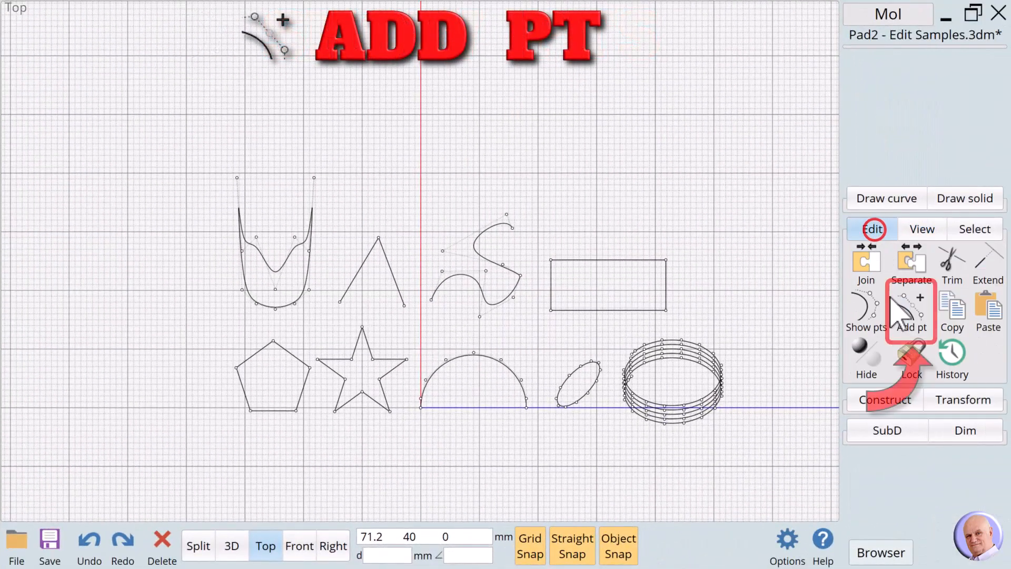
click(915, 315)
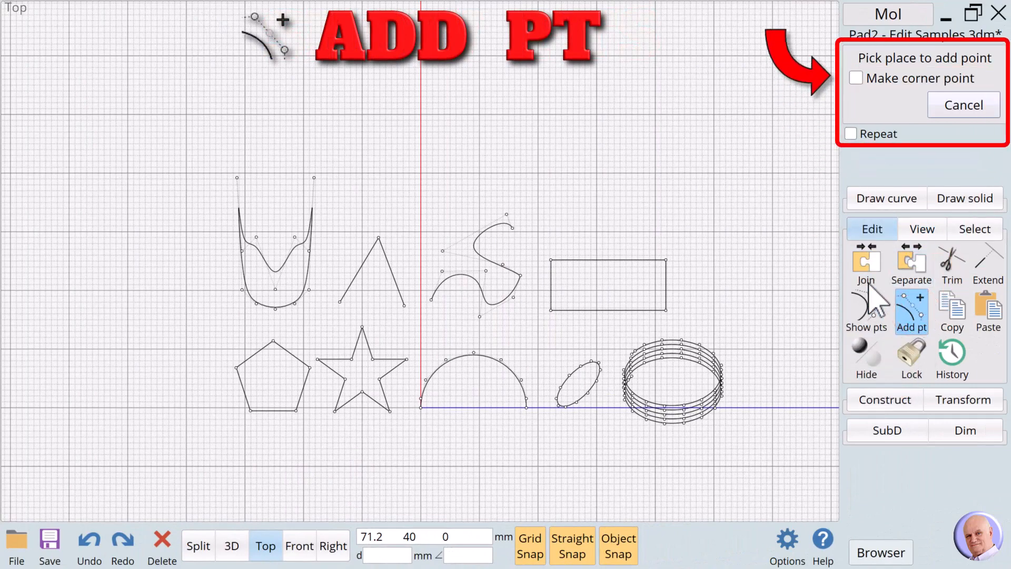
click(605, 261)
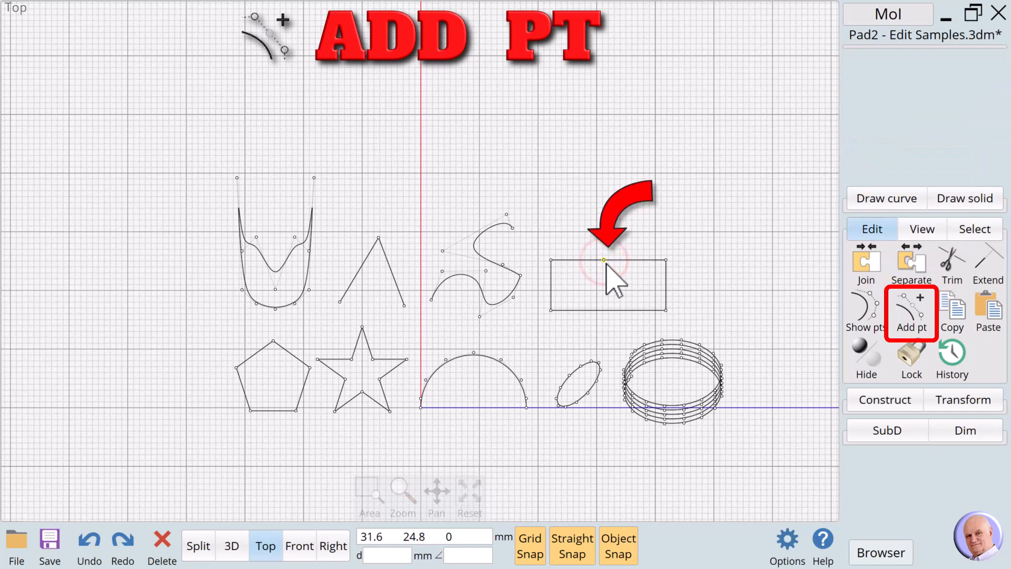
drag(606, 261, 606, 240)
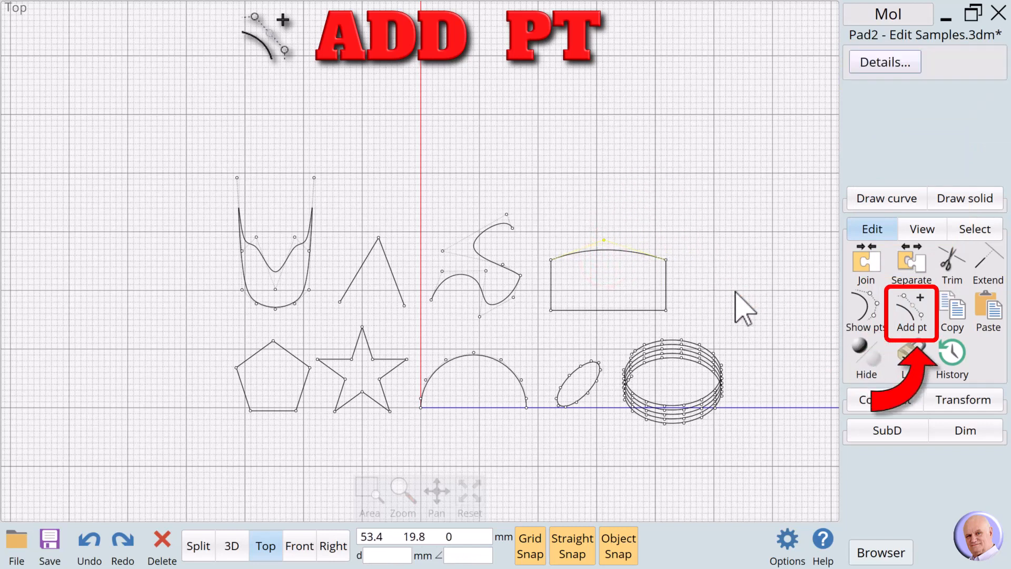
- Add a corner point at the middle of the rectangle's bottom edge and move it downward to form a V
click(911, 311)
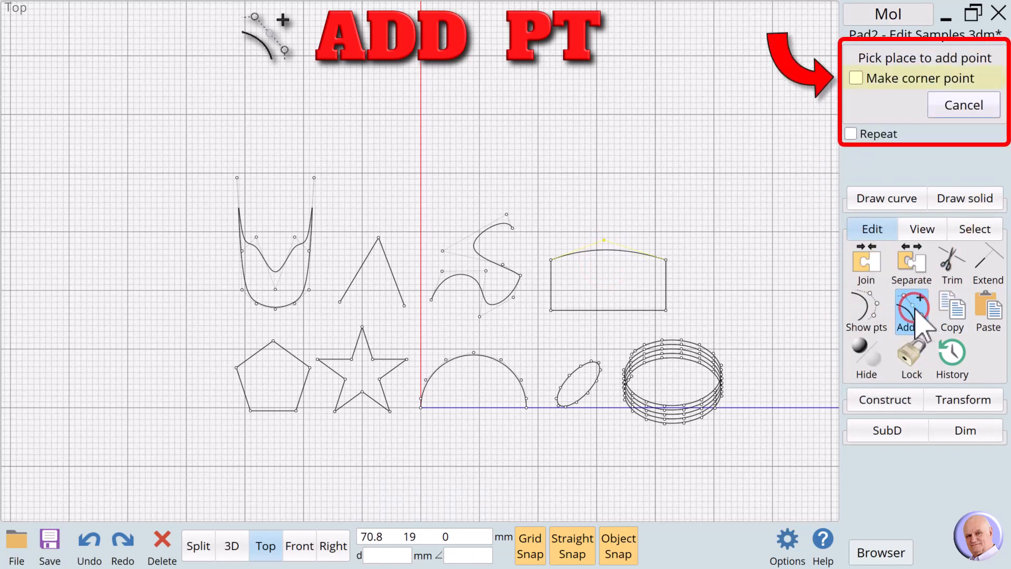
click(856, 77)
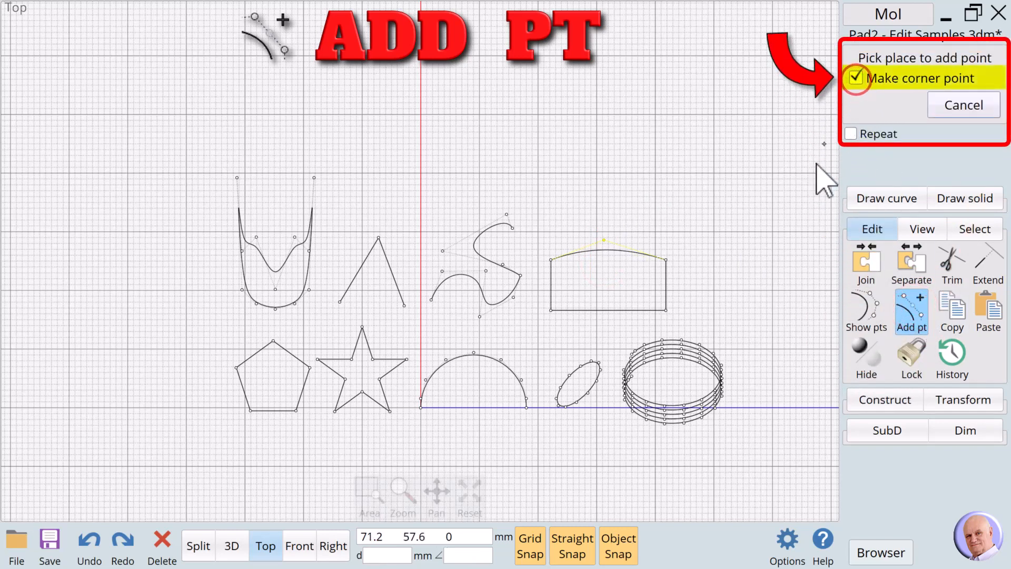
click(609, 311)
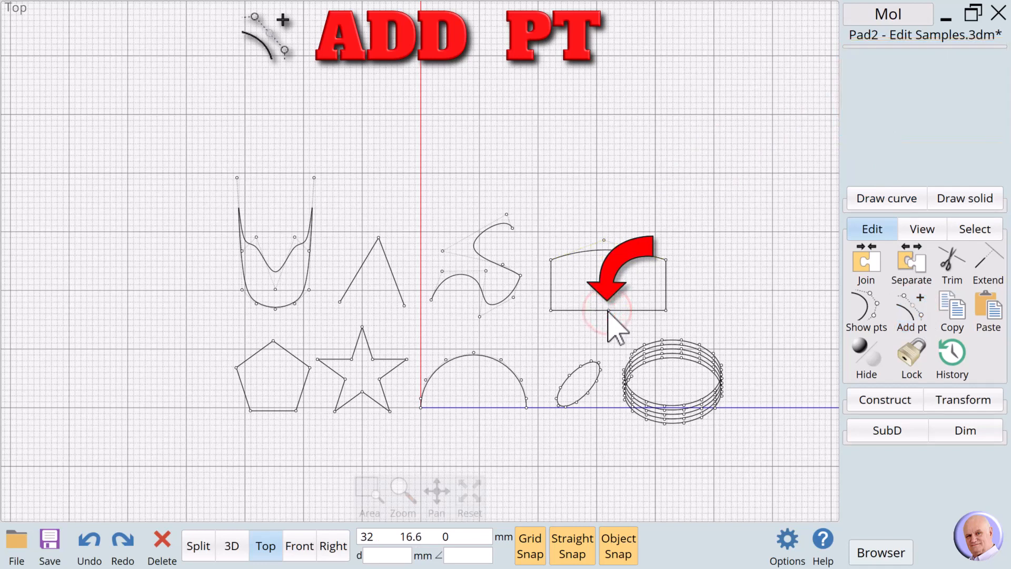
drag(608, 310, 609, 335)
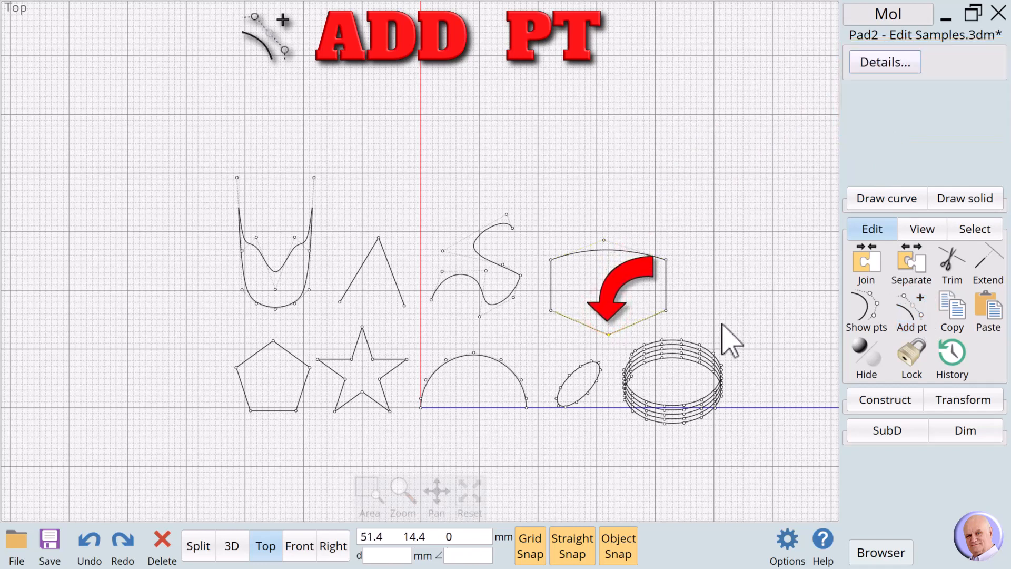
click(722, 324)
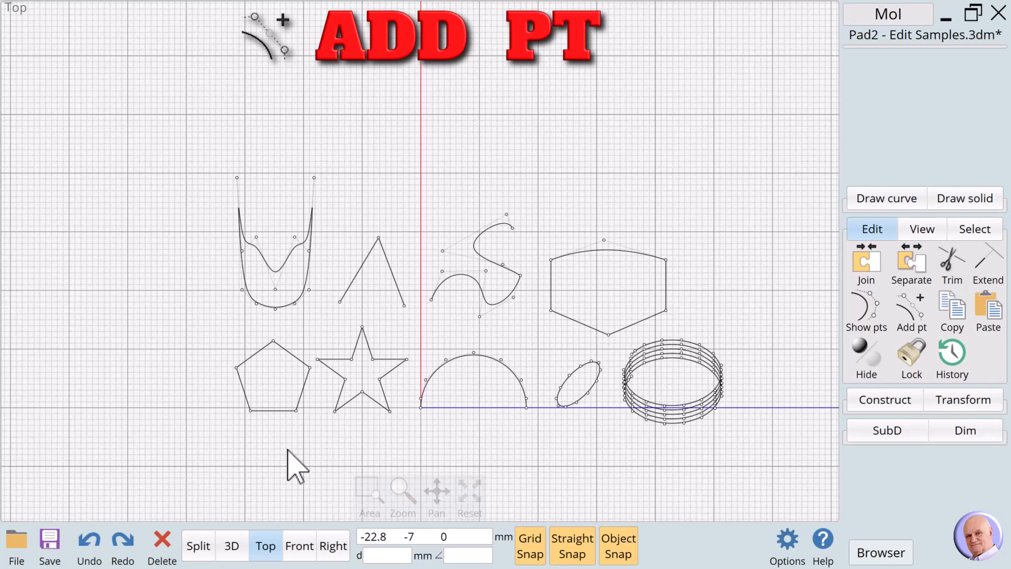
- Delete the star's top tip point and its two bottom tip points
click(361, 327)
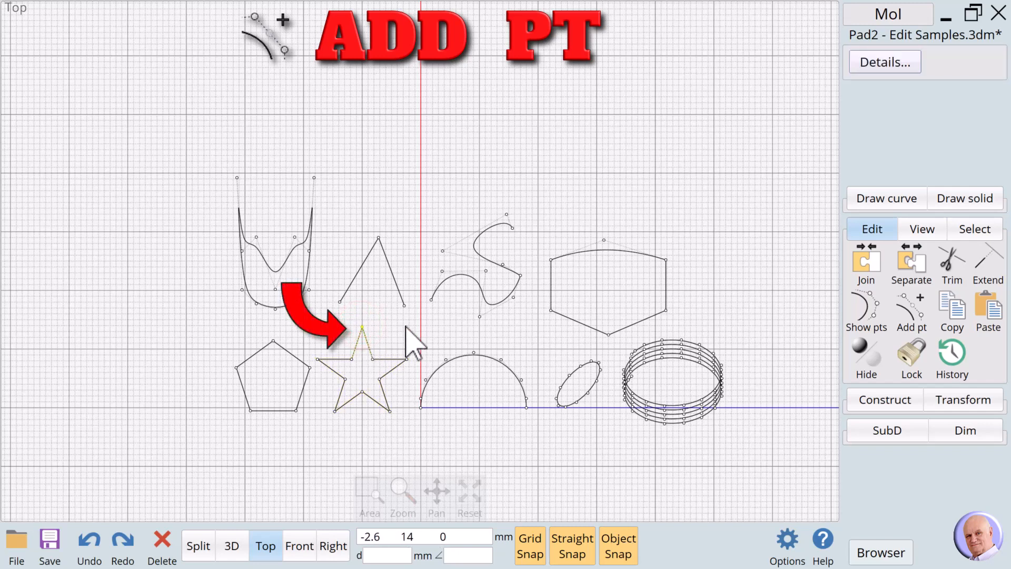
click(162, 542)
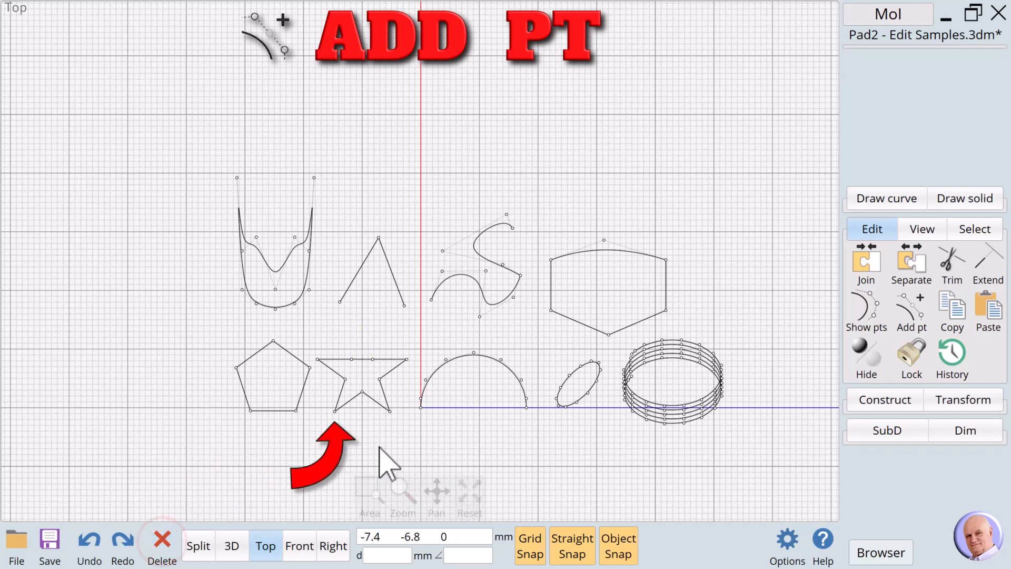
click(335, 411)
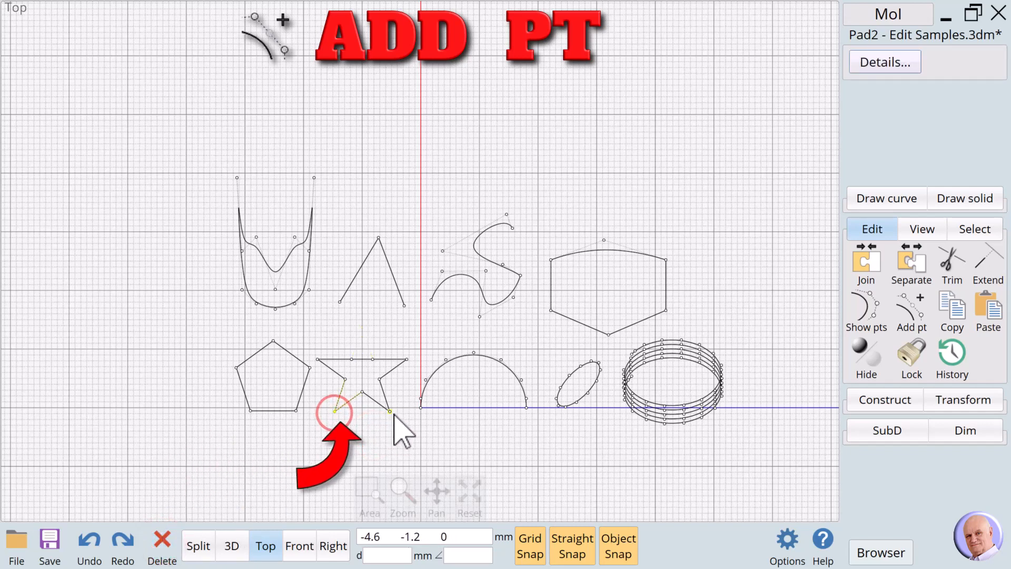
click(158, 545)
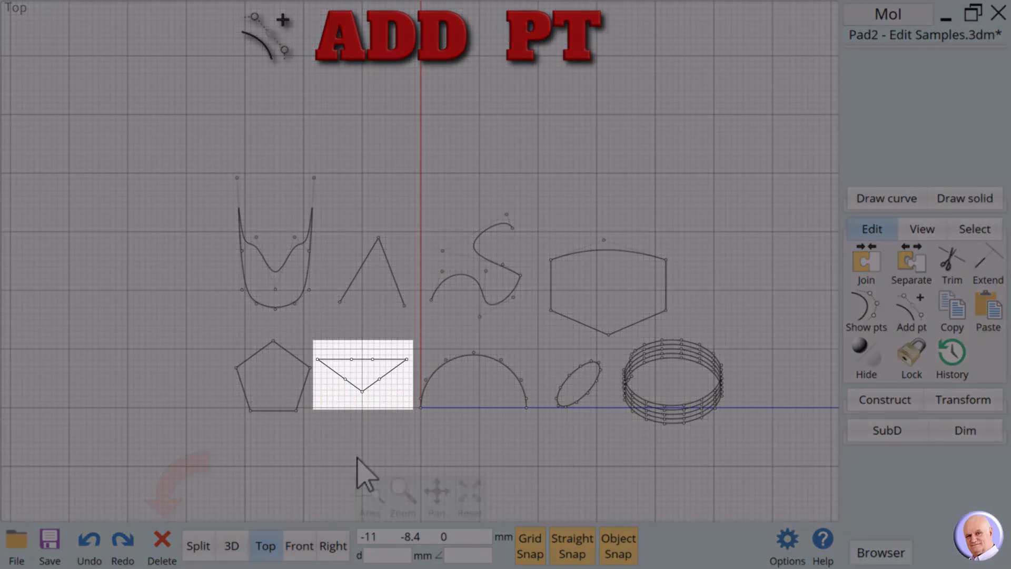
click(357, 458)
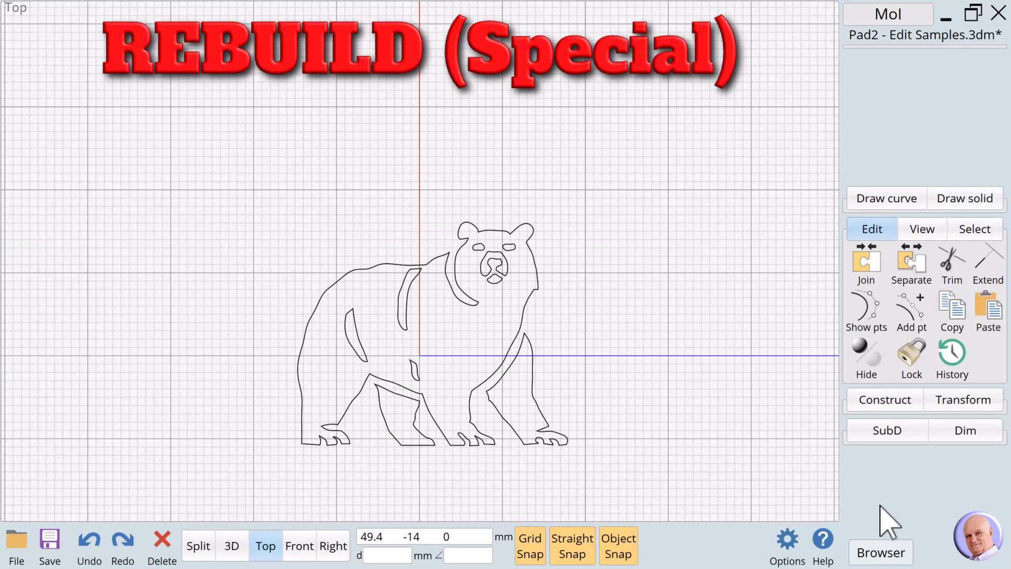
- Open the help file's command reference and read the Rebuild entry under Additional commands
click(824, 539)
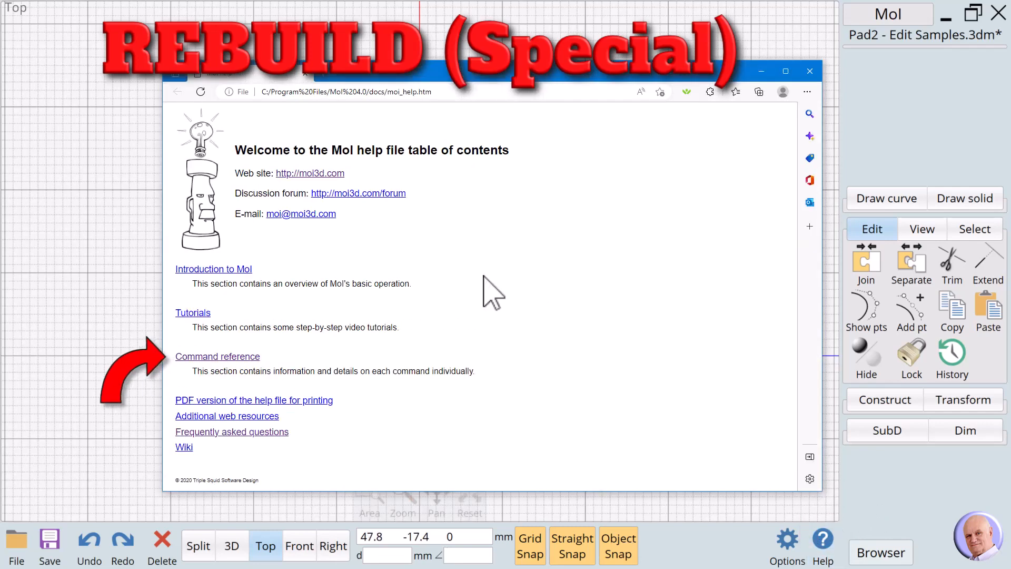
click(213, 358)
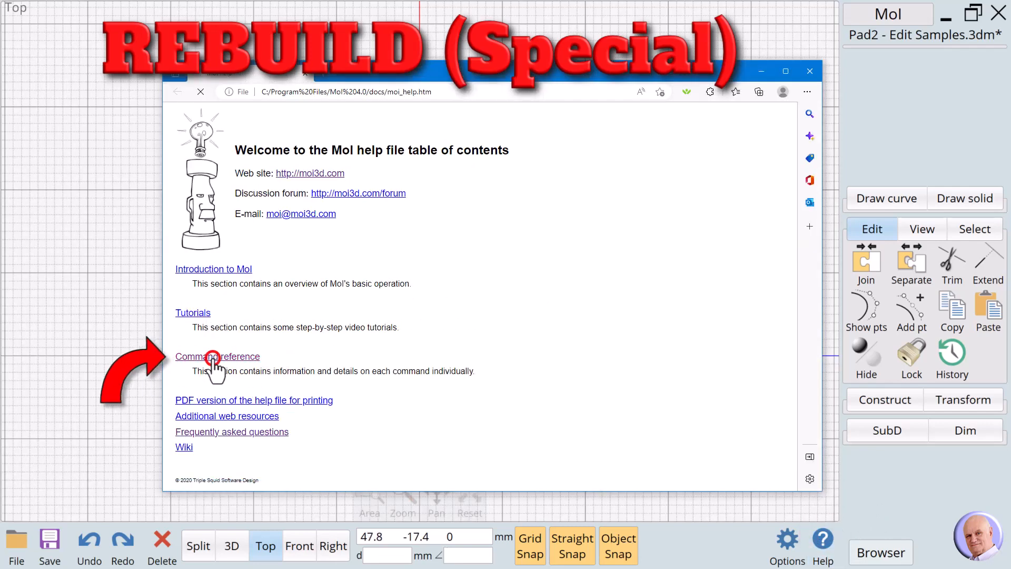
scroll(247, 369, down, 10)
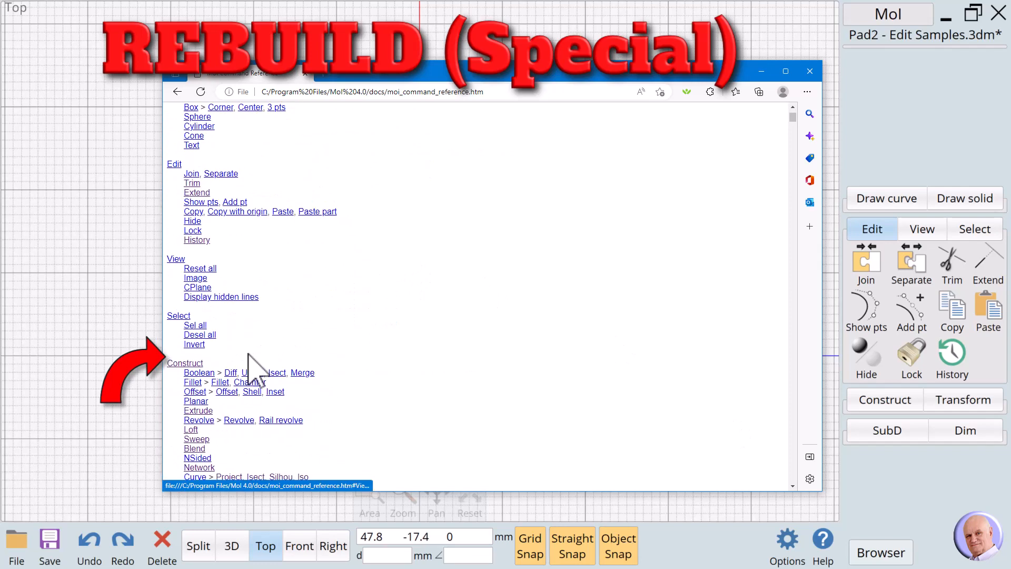
scroll(252, 371, down, 7)
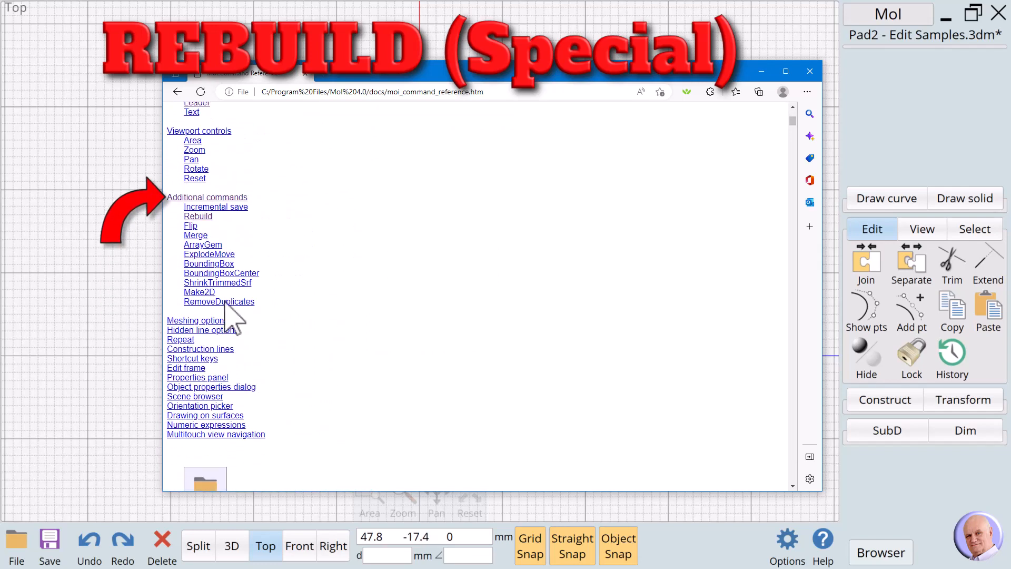
click(211, 205)
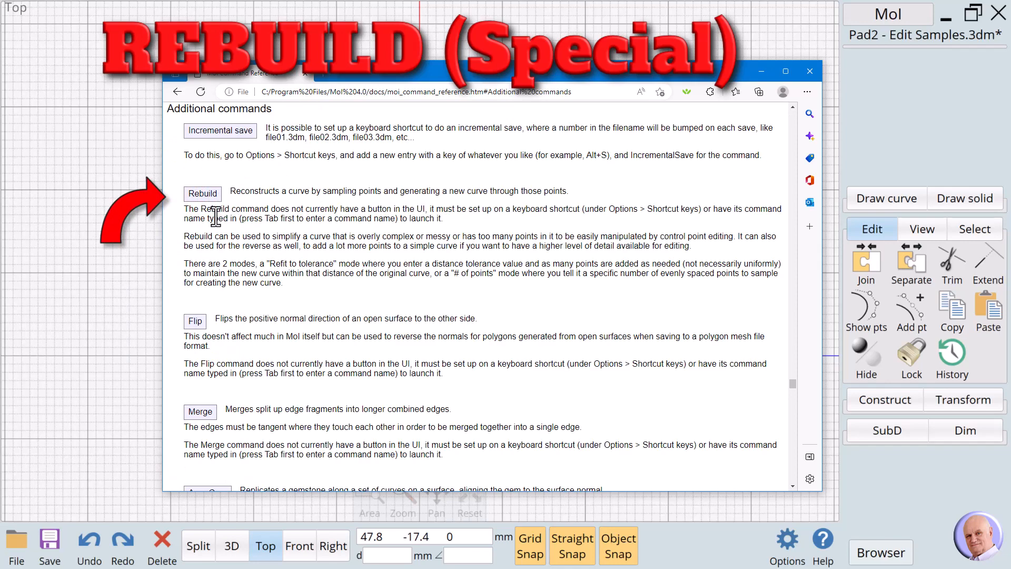
scroll(234, 405, down, 5)
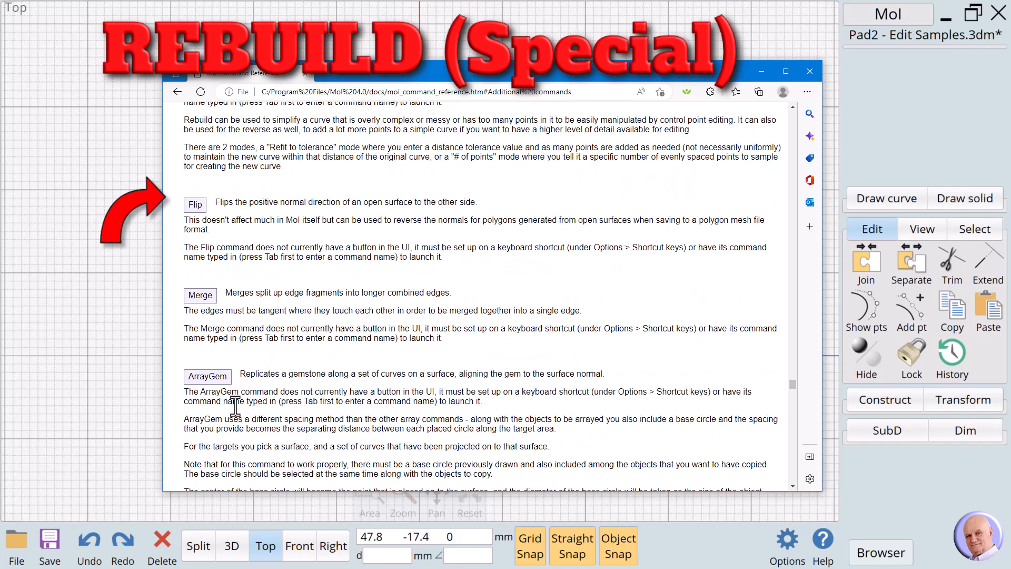
scroll(244, 426, up, 6)
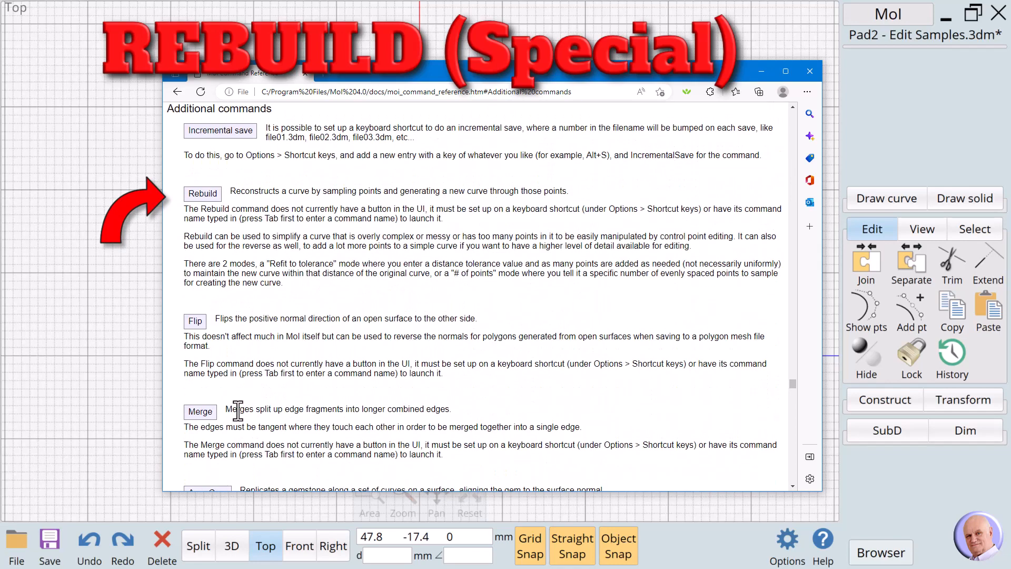
- Close the command reference and show the control points on all of the bear's curves
scroll(238, 410, down, 1)
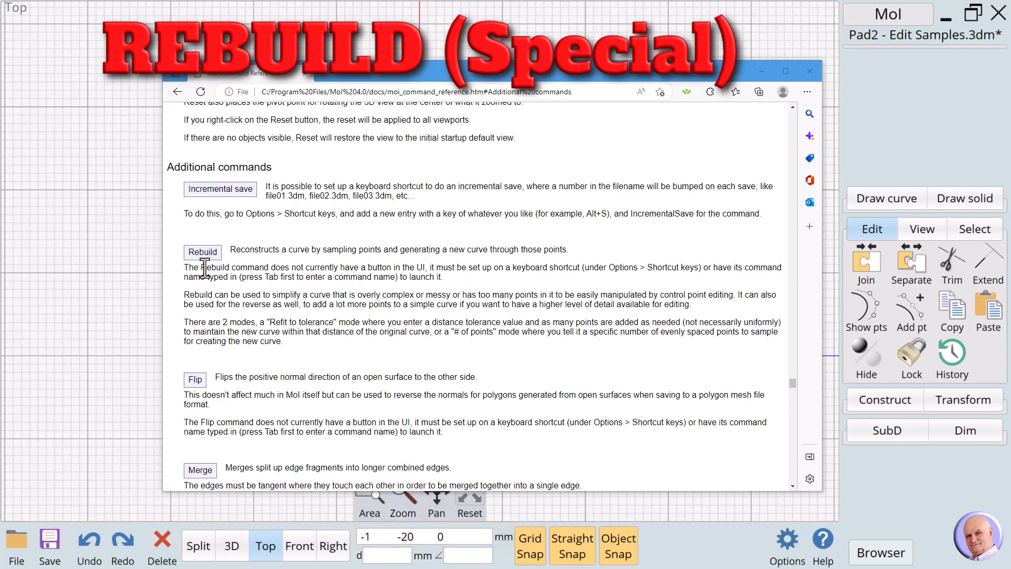
click(811, 71)
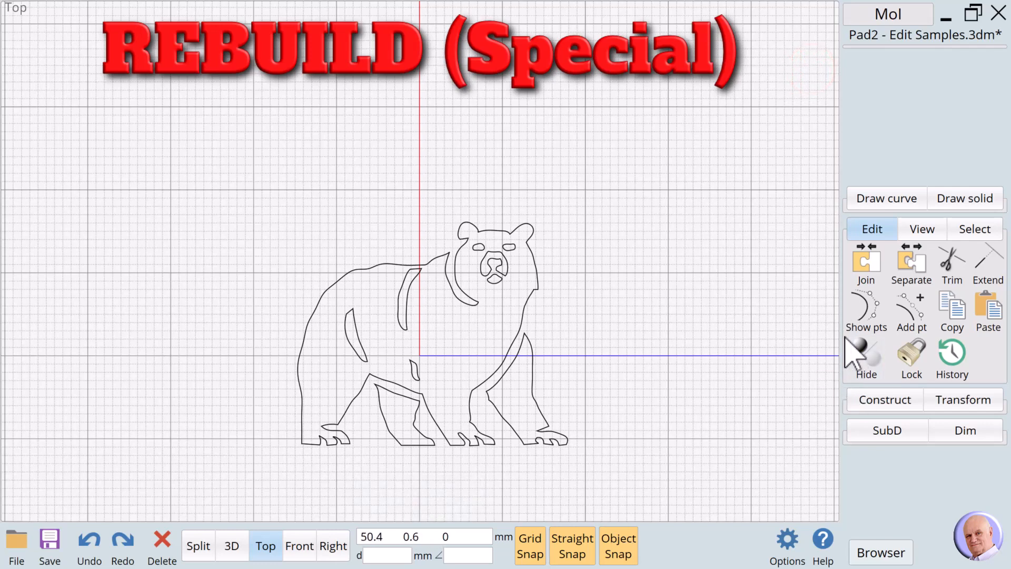
drag(220, 189, 602, 448)
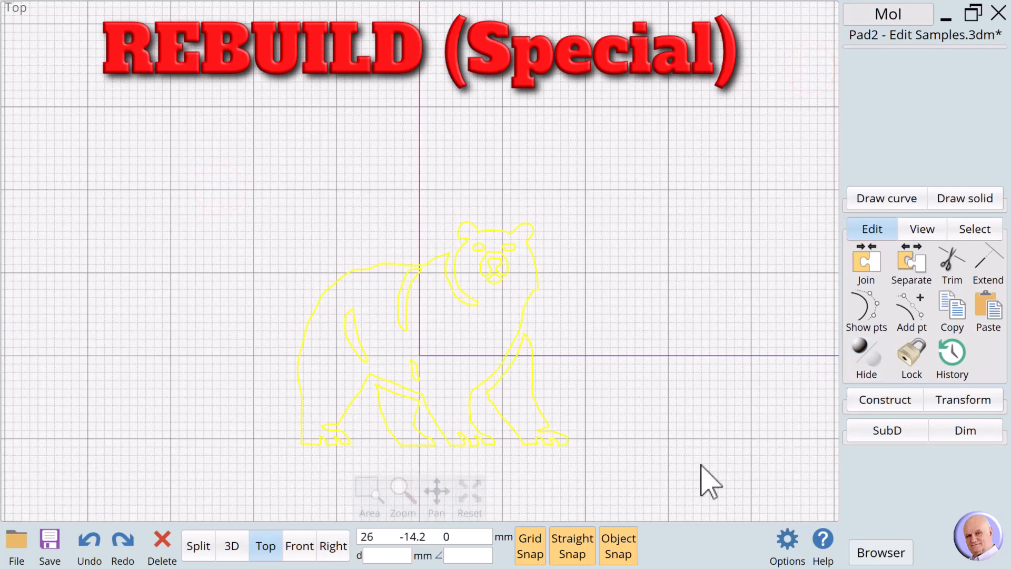
click(866, 308)
click(642, 343)
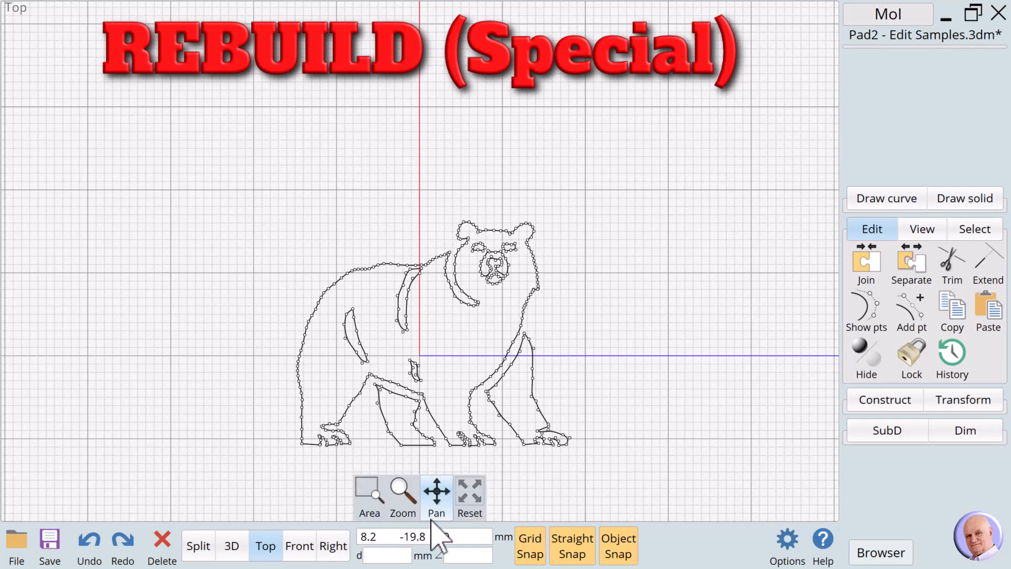
- Run the Rebuild command by name on all of the bear's curves, using Refit mode with a tolerance of .1 mm
click(364, 537)
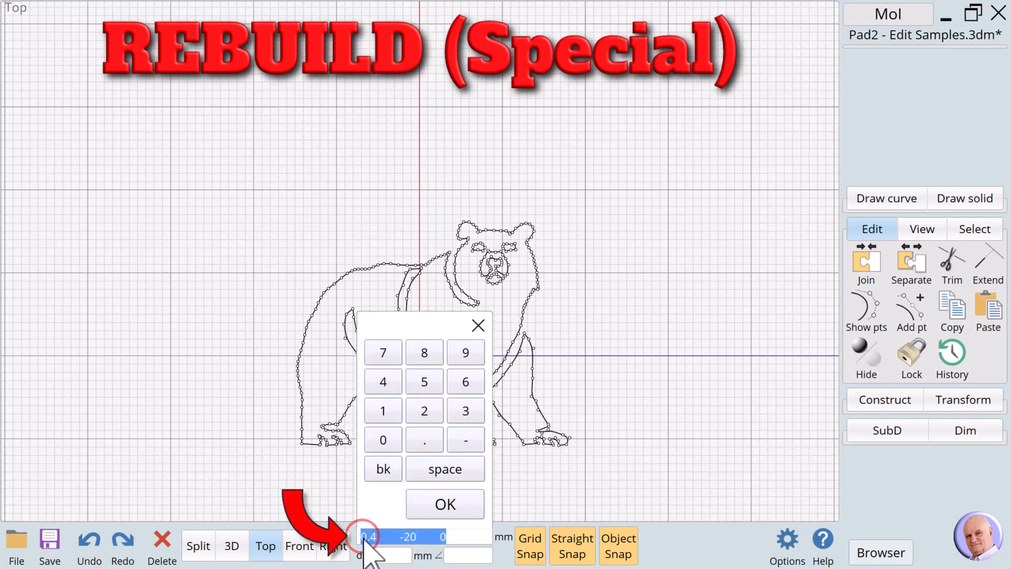
text(Rebuild)
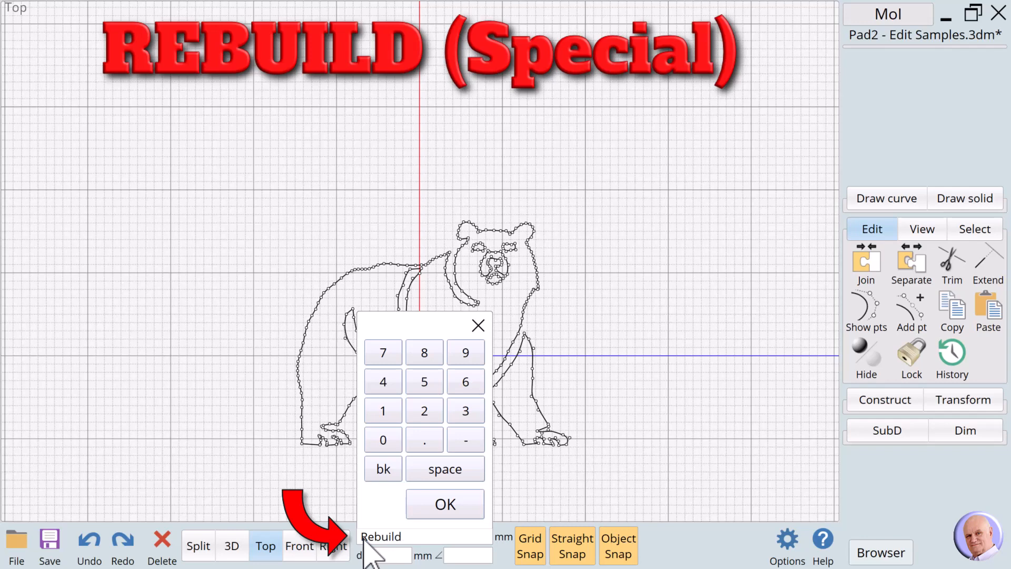
key(Return)
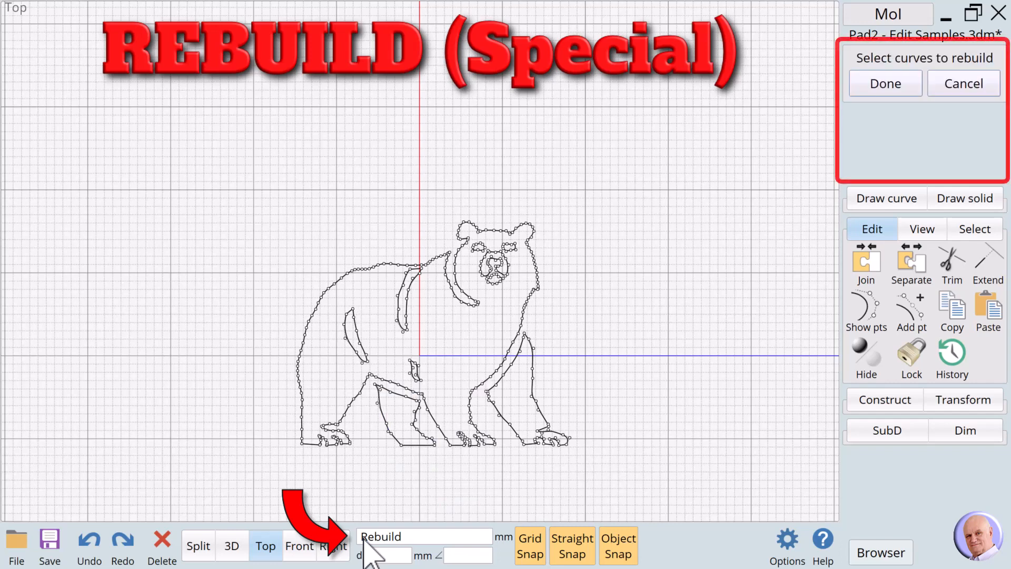
drag(253, 192, 627, 522)
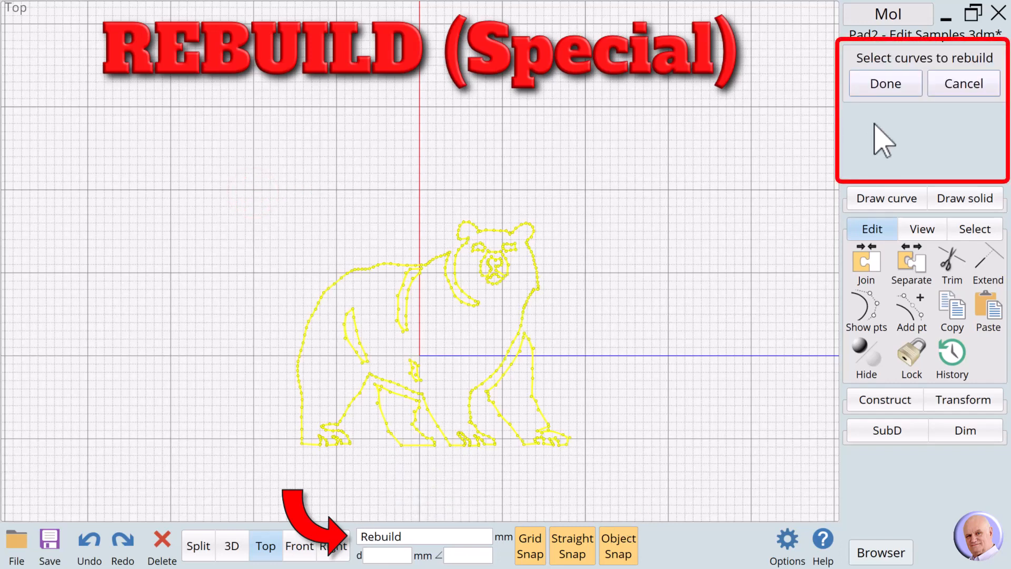
click(873, 90)
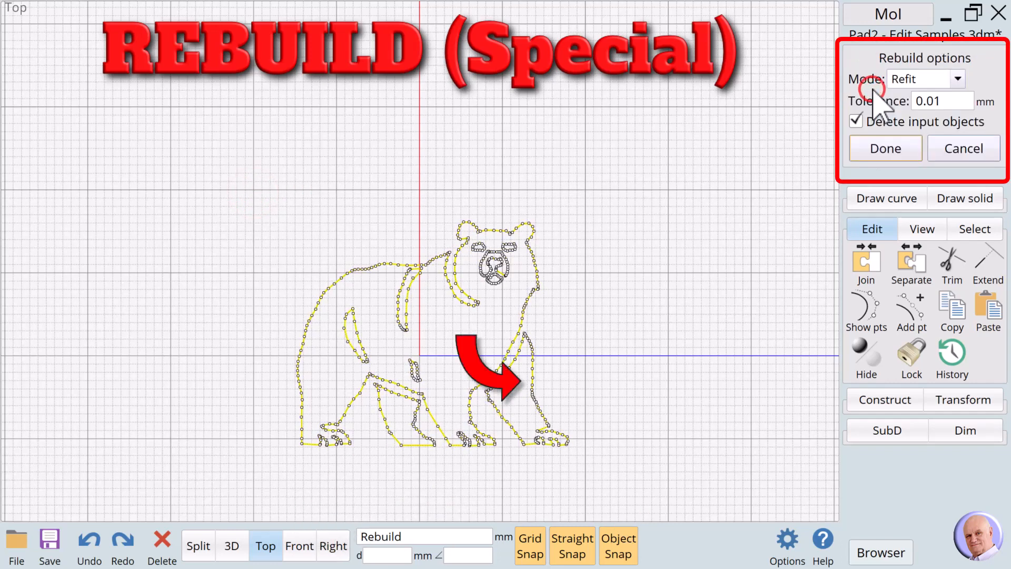
click(962, 103)
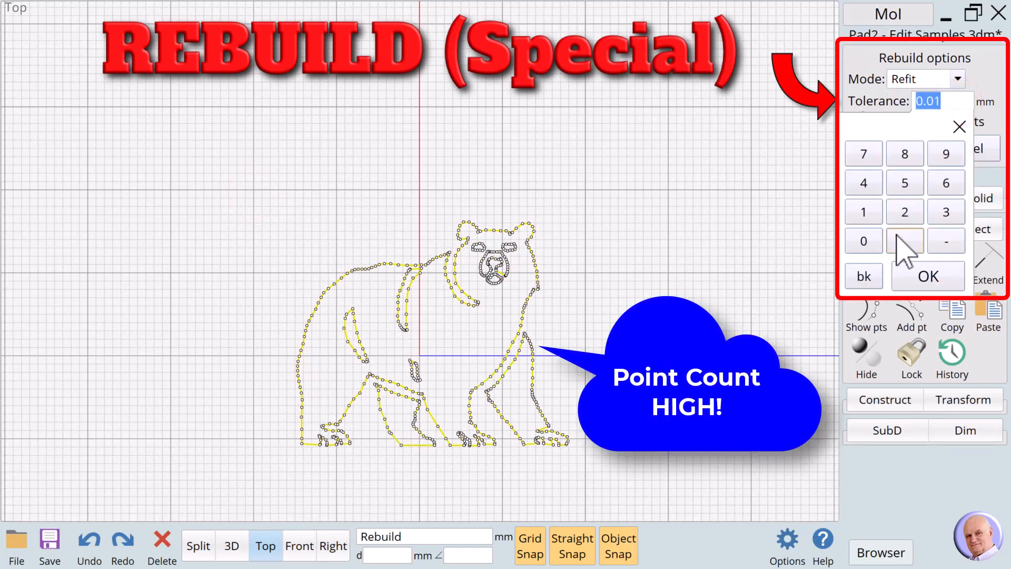
click(904, 242)
click(864, 212)
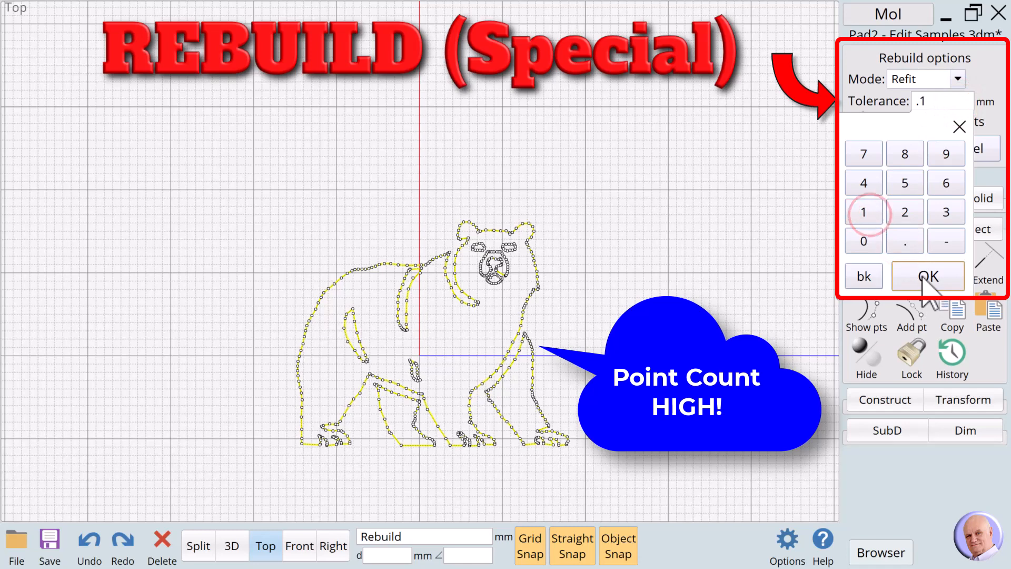
click(927, 278)
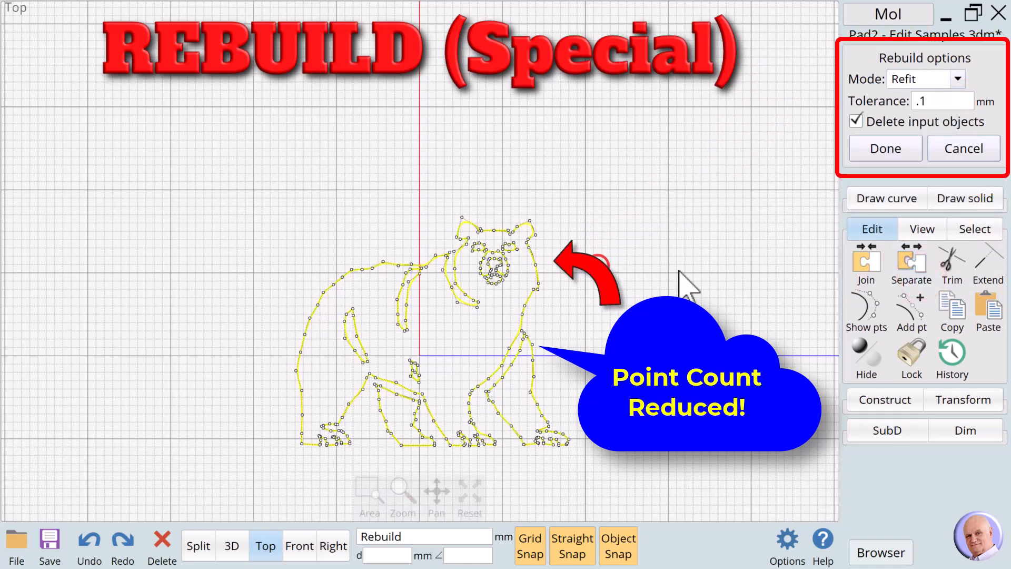
click(900, 155)
click(569, 305)
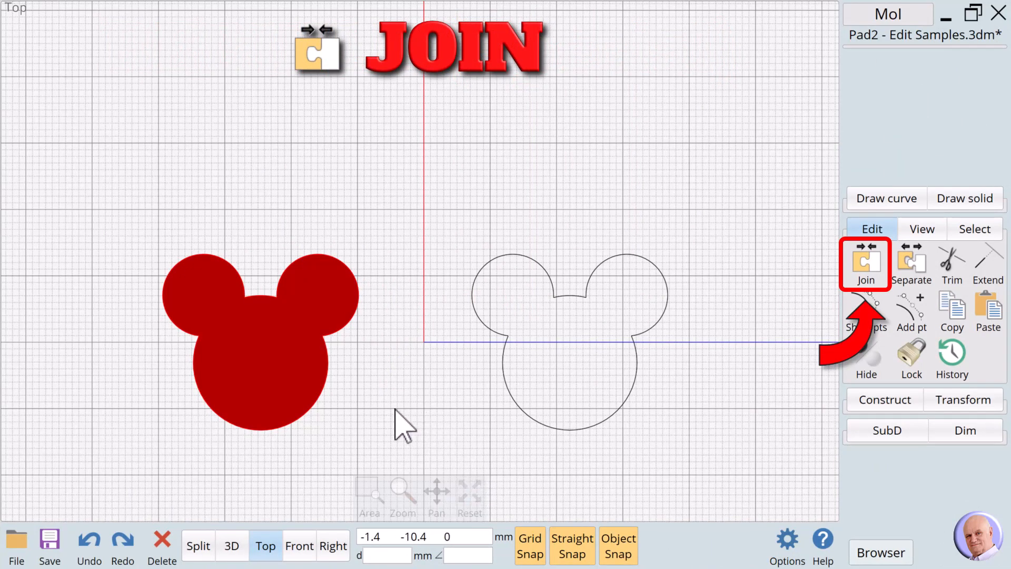
- Join the four outer edges of the red mouse-head solid into one closed curve
click(322, 378)
click(264, 351)
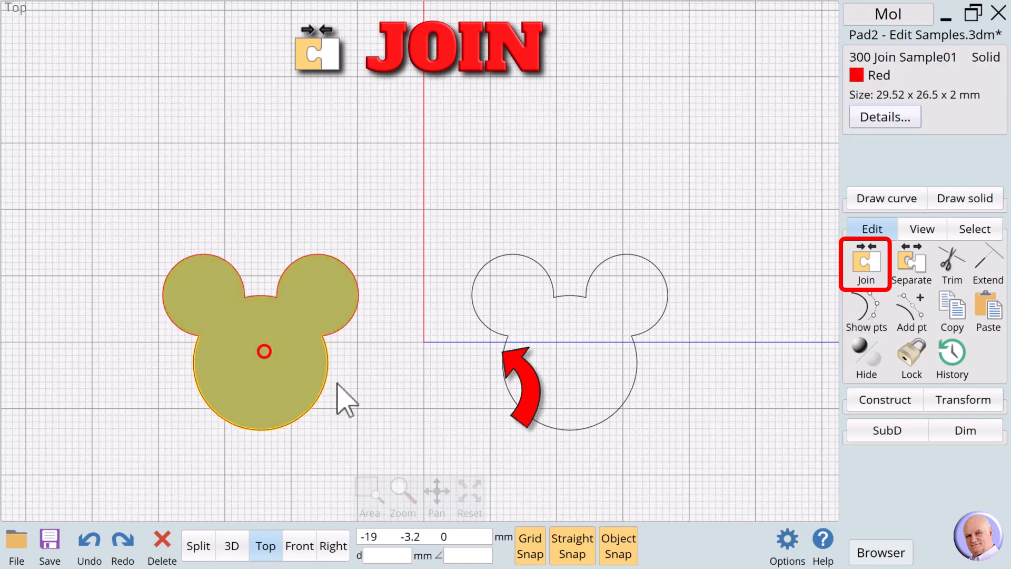
click(324, 383)
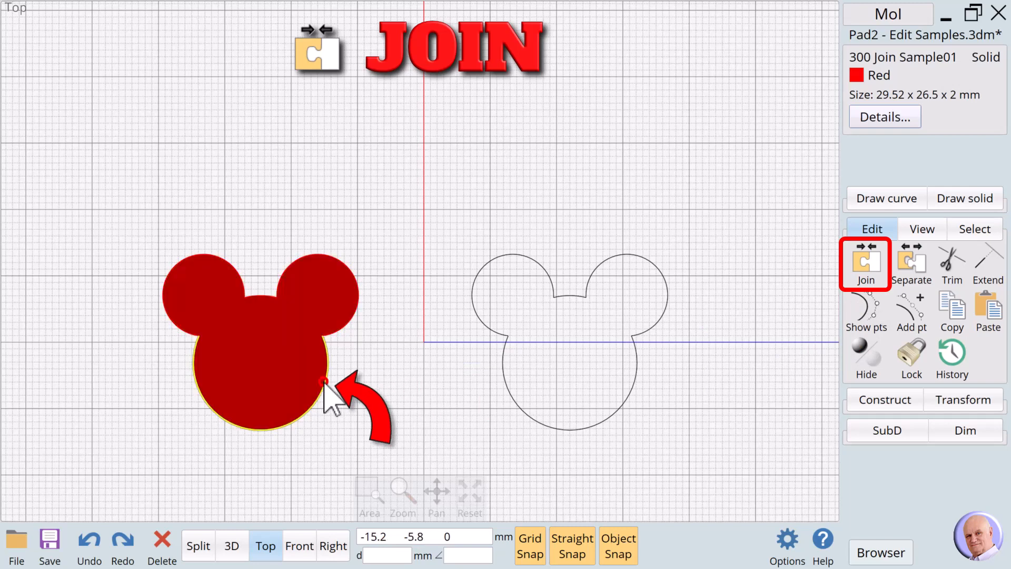
click(341, 330)
click(262, 295)
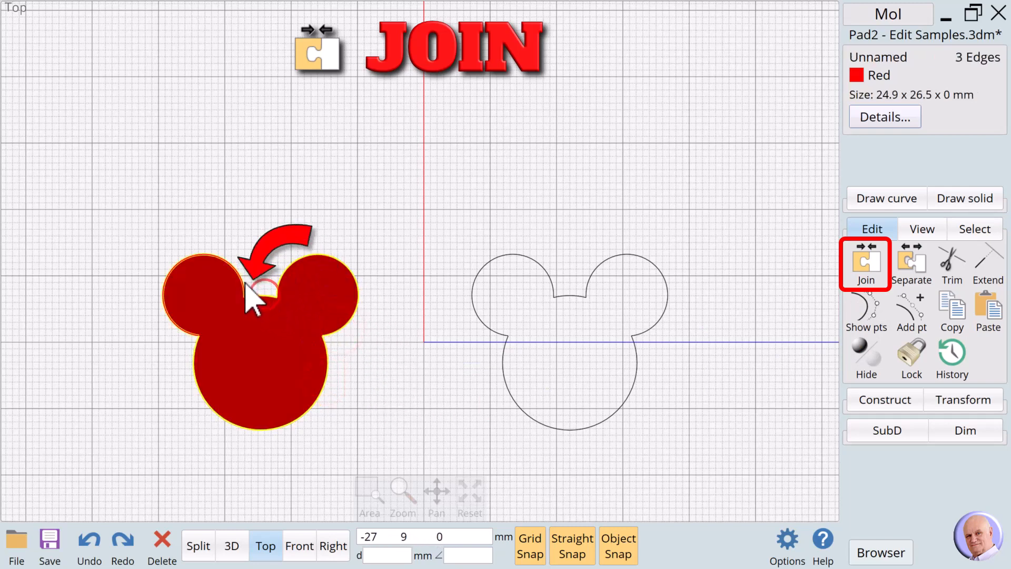
click(245, 284)
click(866, 261)
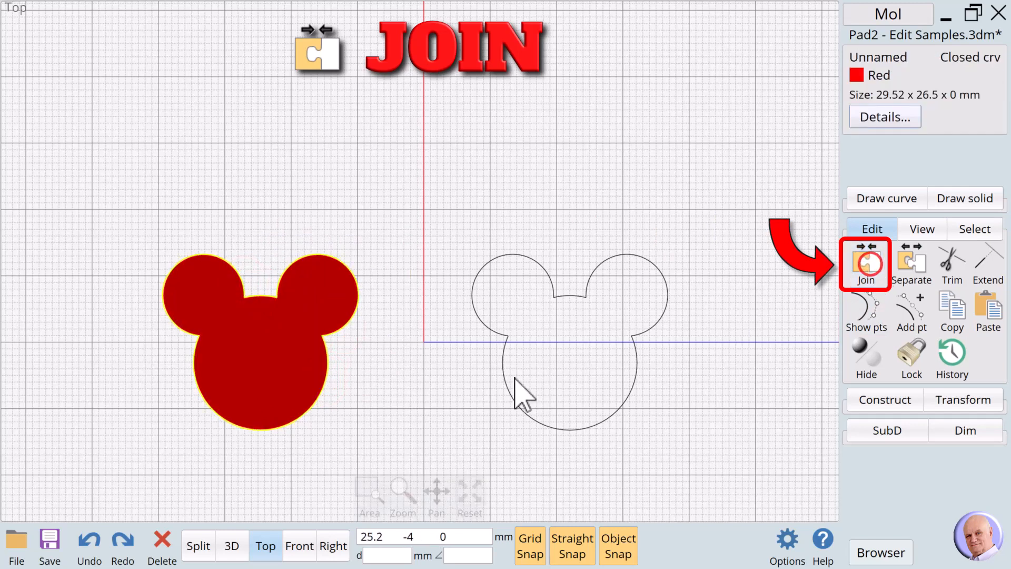
click(384, 384)
- Move the red solid about 32 mm to the left, off its joined outline, and check the outline by selecting it
drag(265, 357, 50, 379)
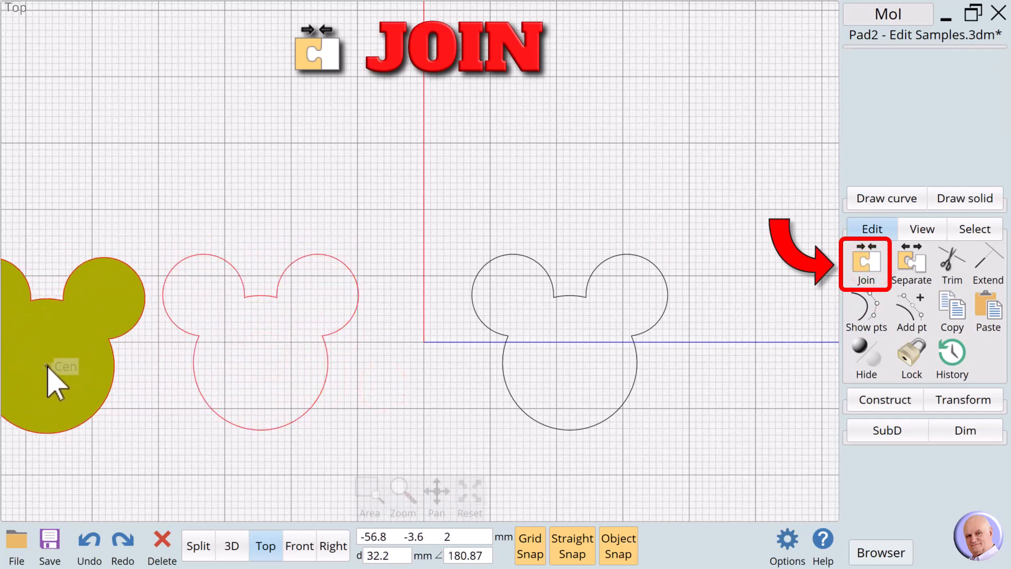
click(240, 425)
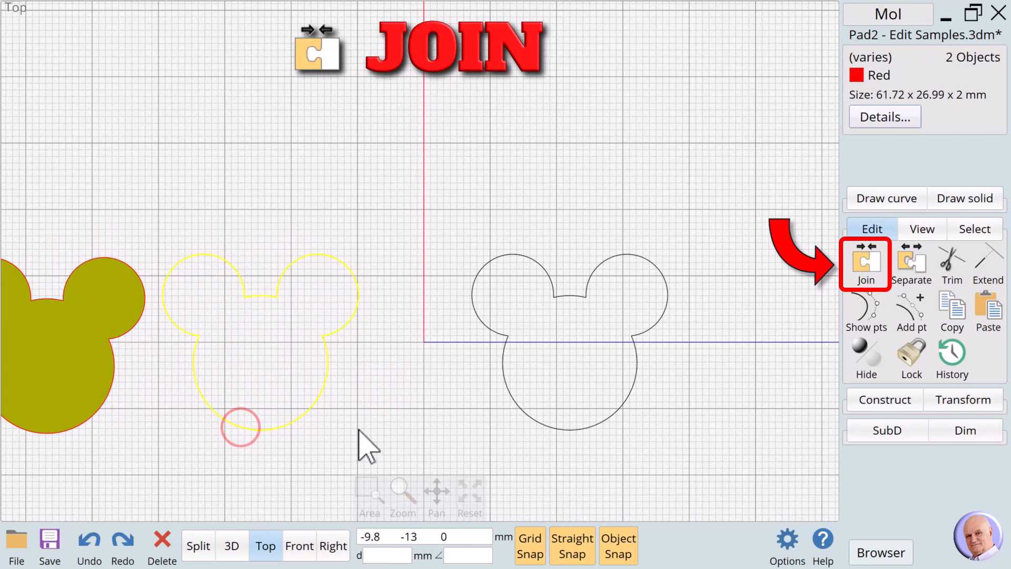
click(358, 430)
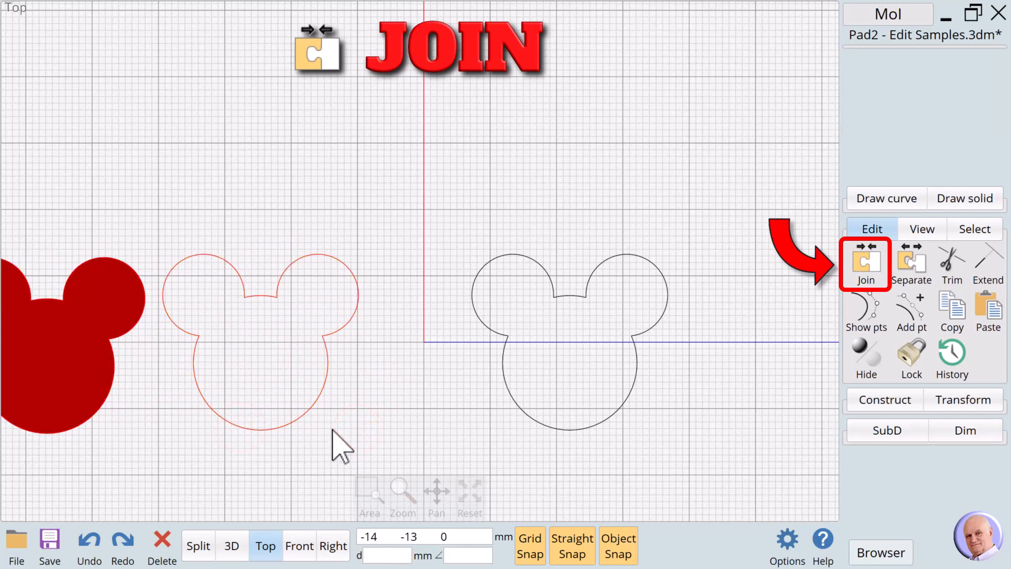
- Join the black mouse head's lower arc, two ear arcs and short top arc into one closed curve
click(582, 432)
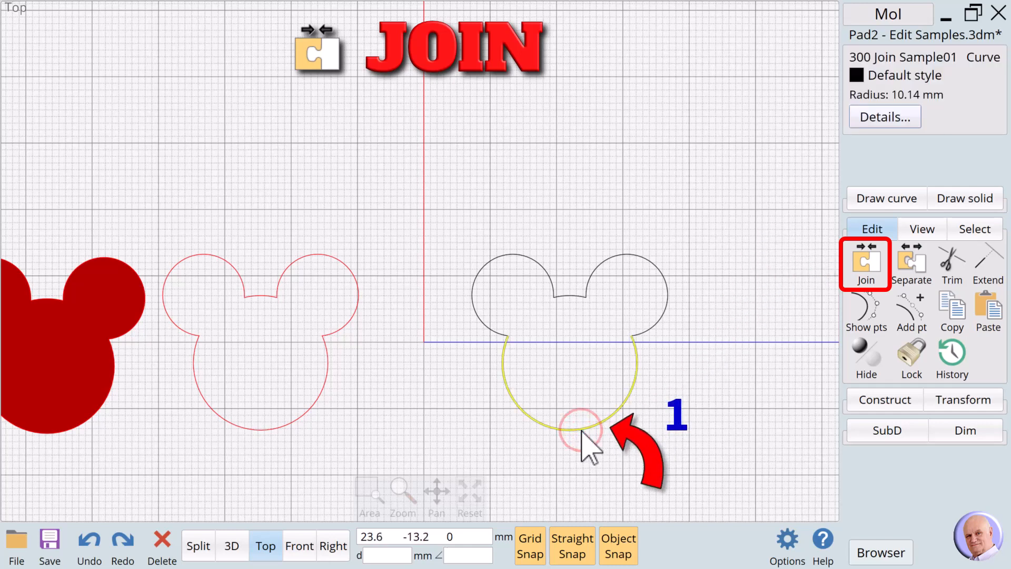
click(648, 334)
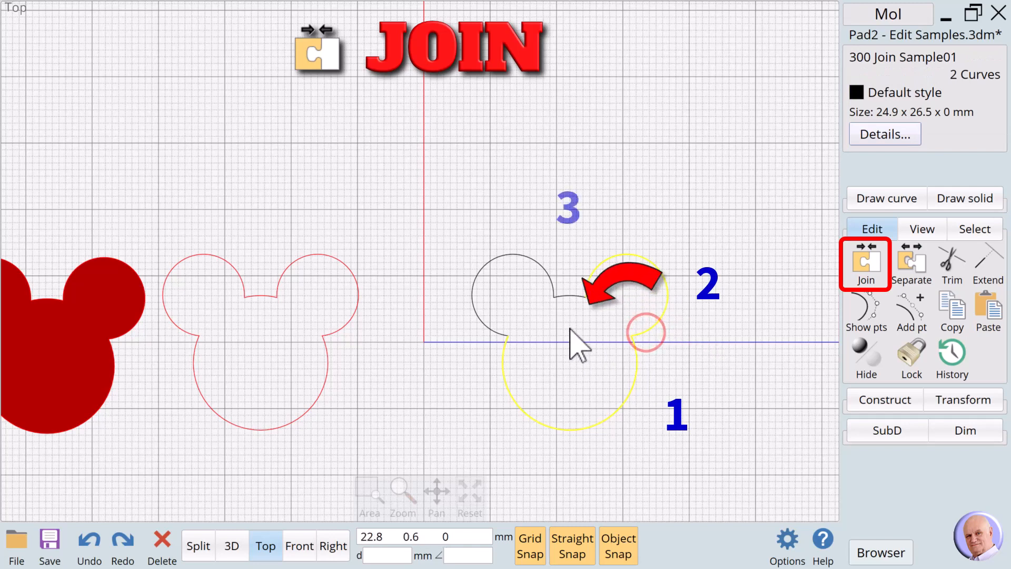
click(571, 310)
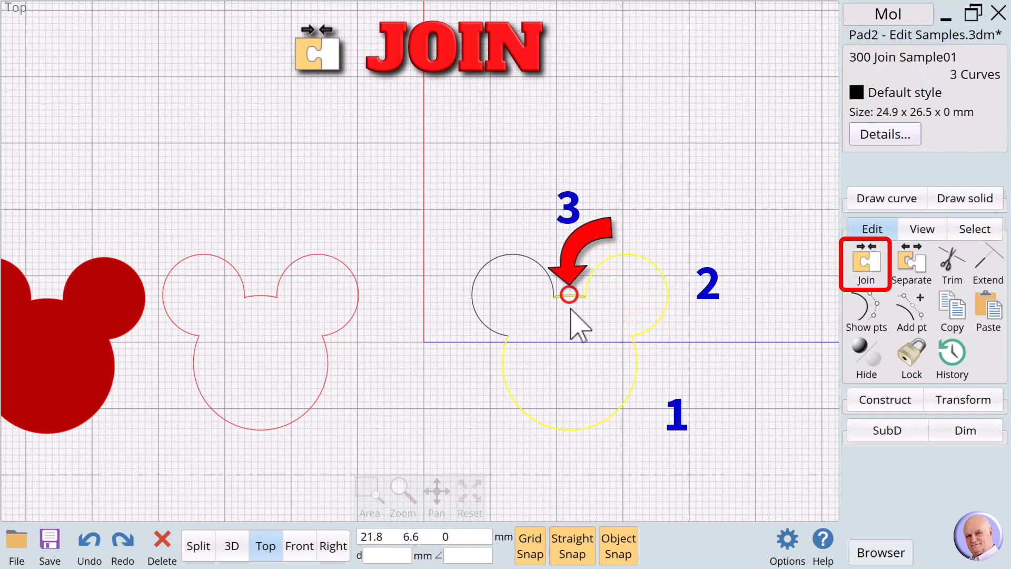
click(481, 322)
click(866, 262)
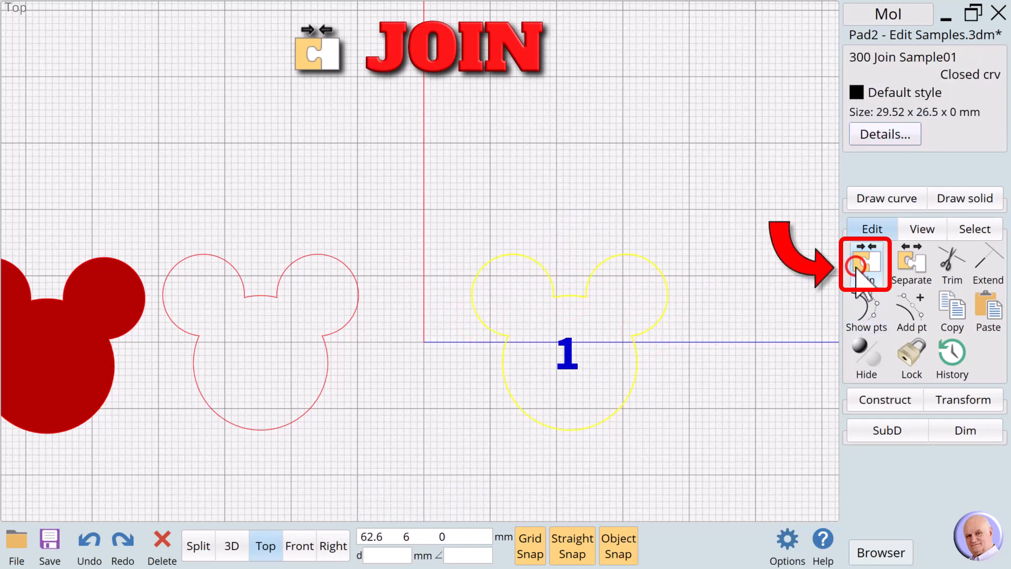
click(689, 351)
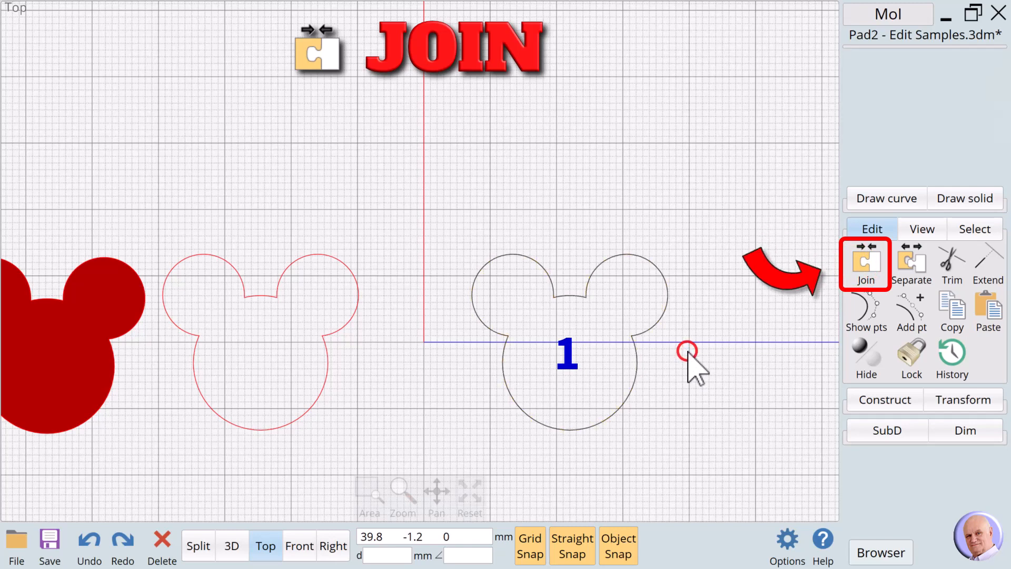
- Select the black and red mouse-head outlines in turn to check that each is a single curve
click(638, 365)
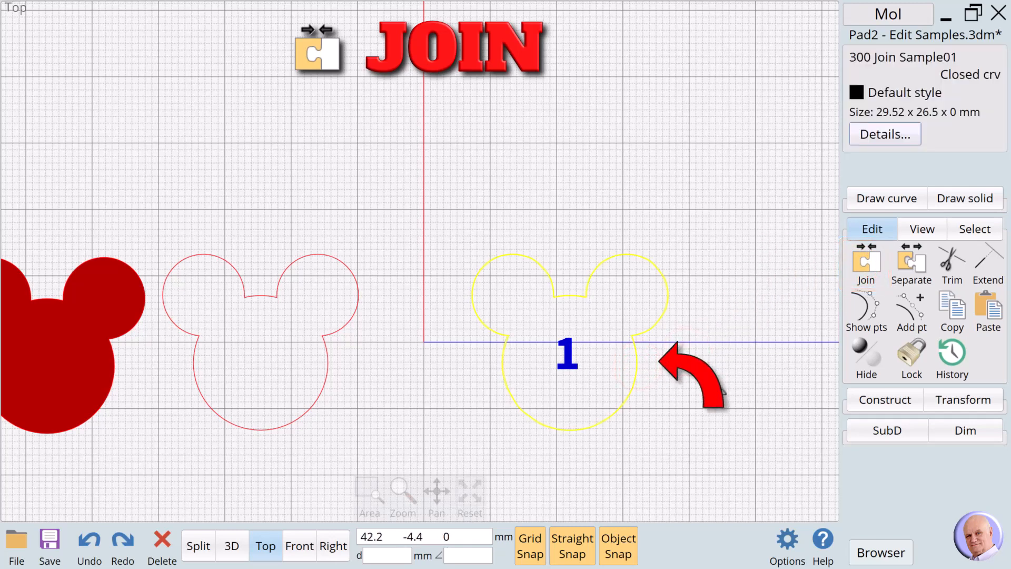
click(703, 370)
click(320, 377)
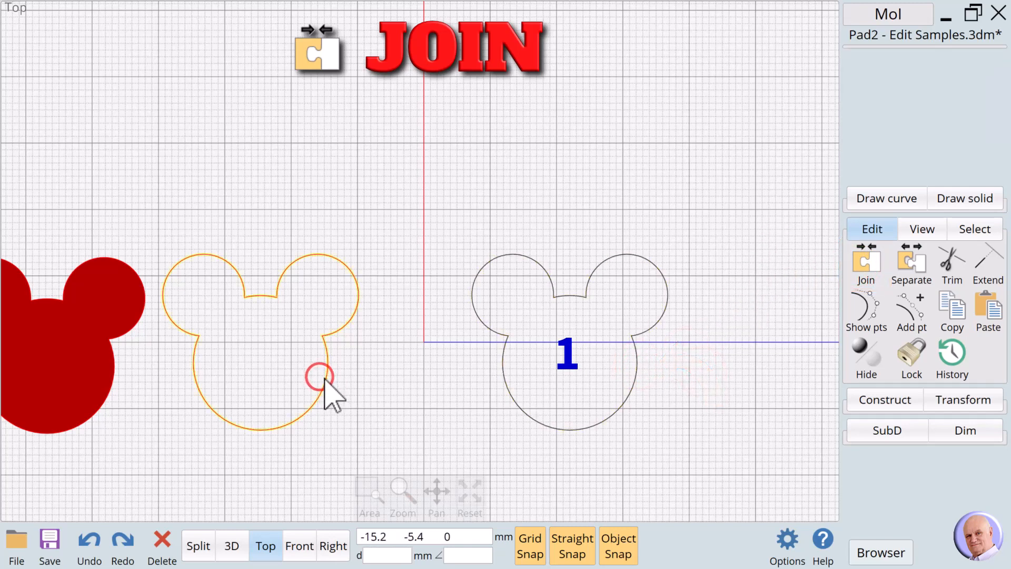
click(388, 379)
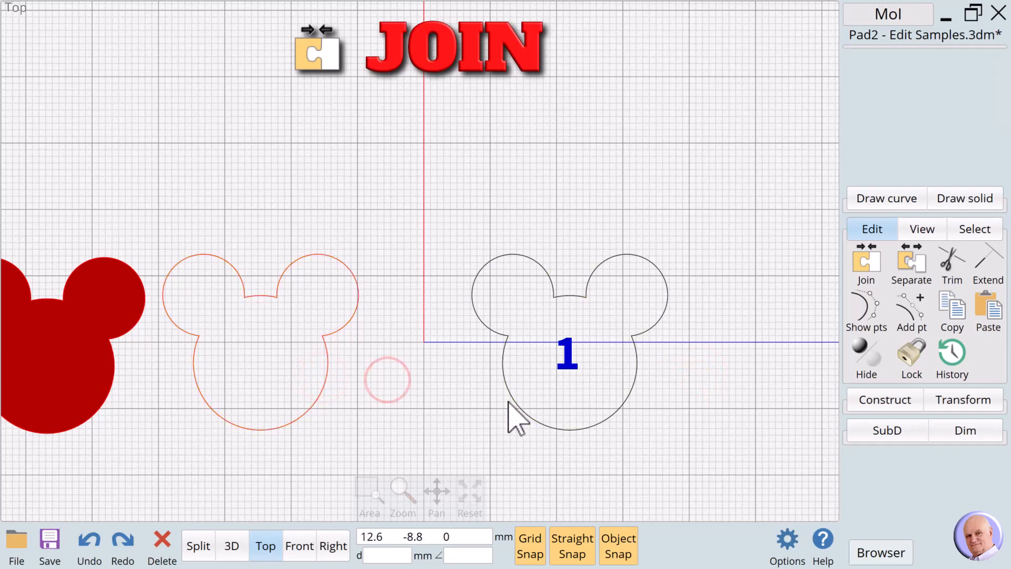
click(507, 402)
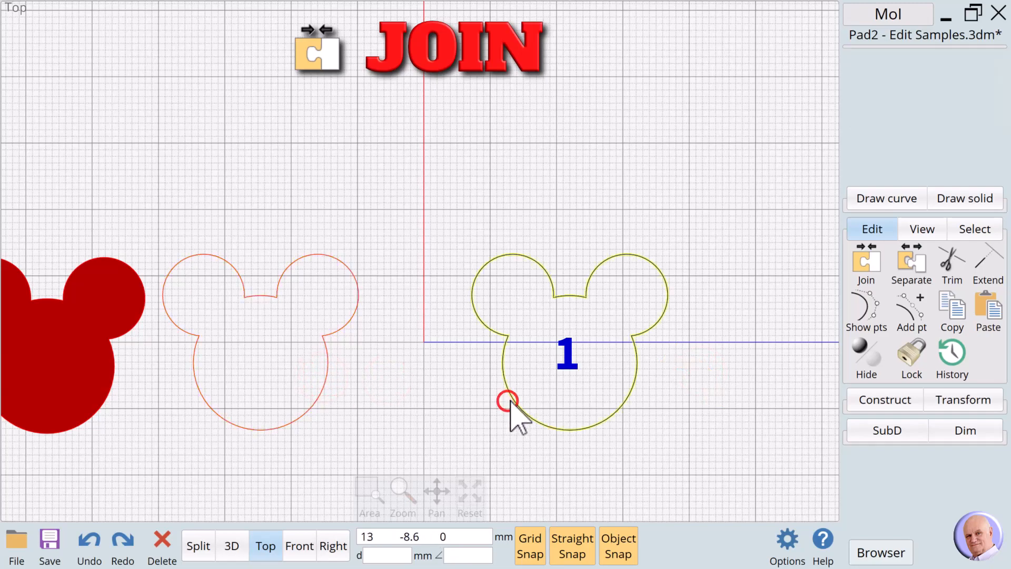
click(692, 402)
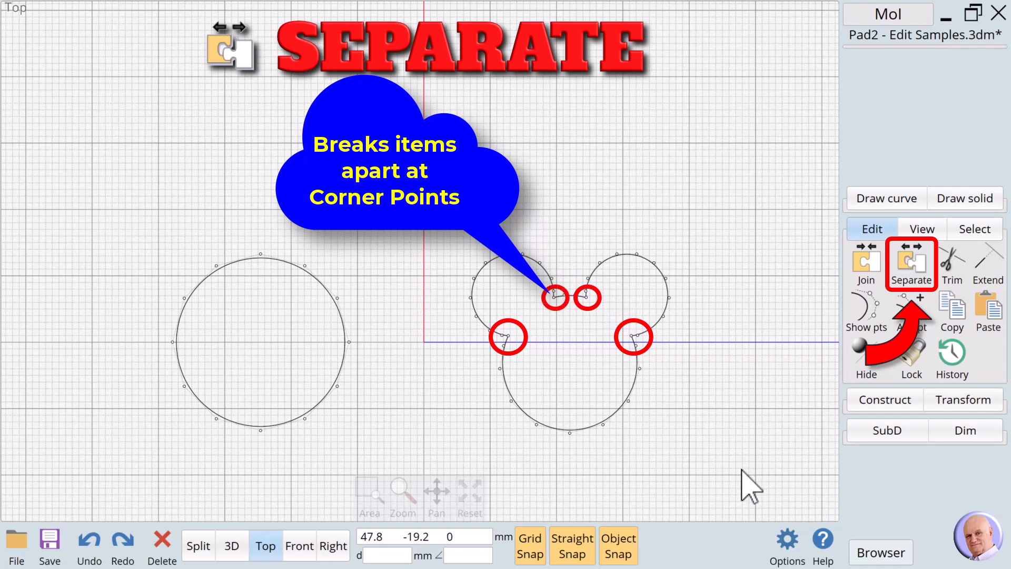
- Separate the closed mouse-head curve at its corner points and check the lower arc by selecting it alone
click(631, 384)
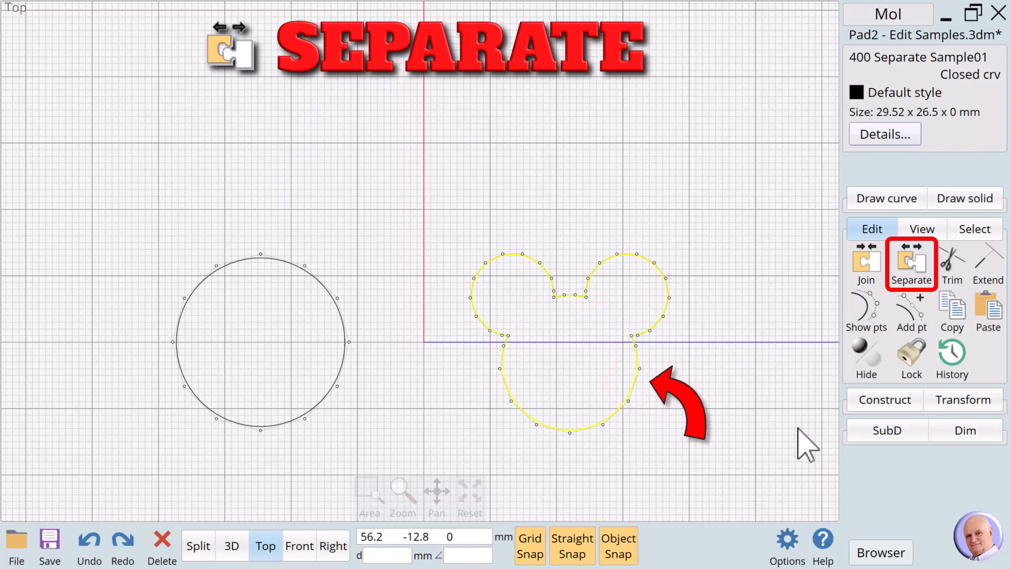
click(905, 260)
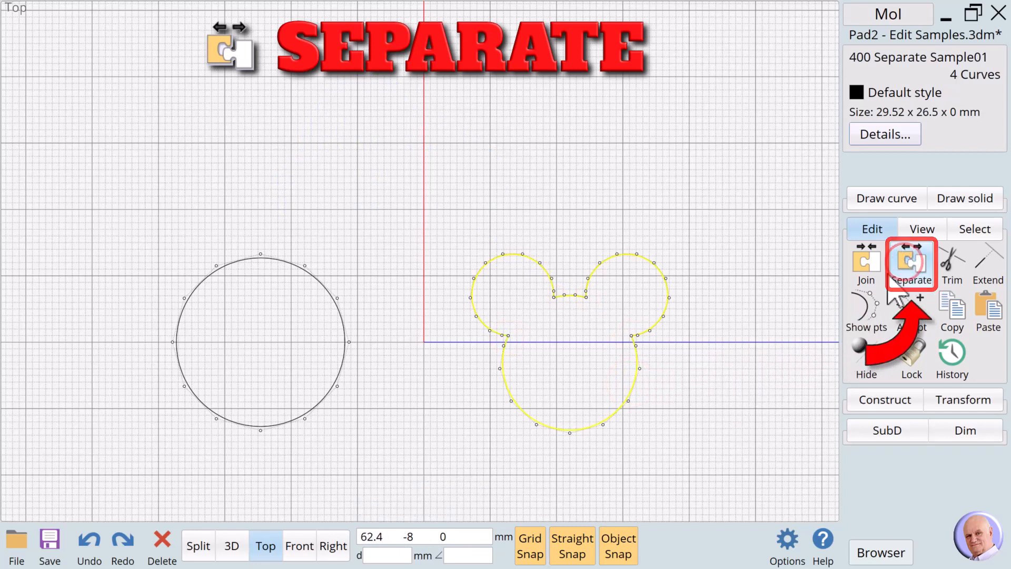
click(680, 364)
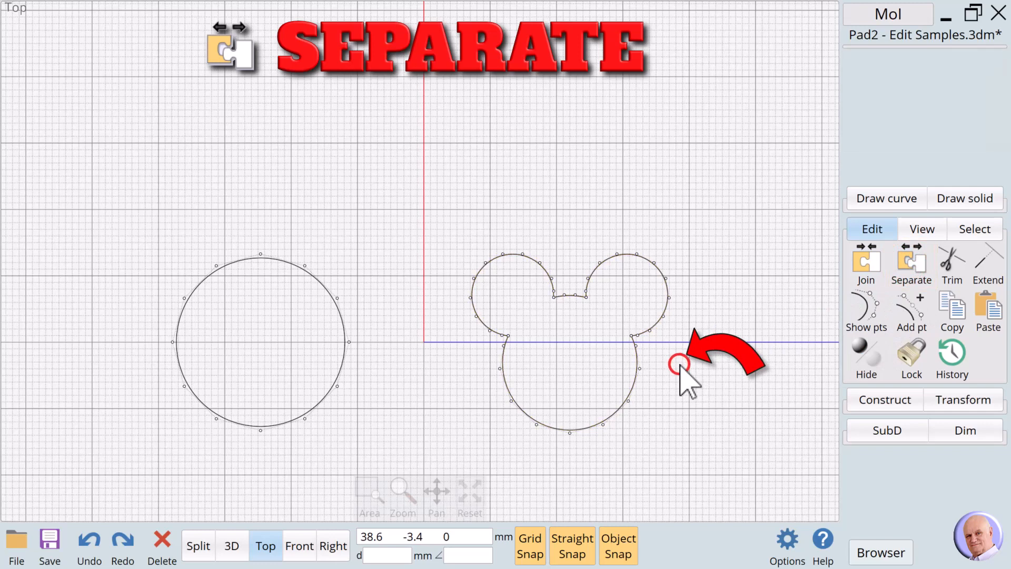
click(628, 386)
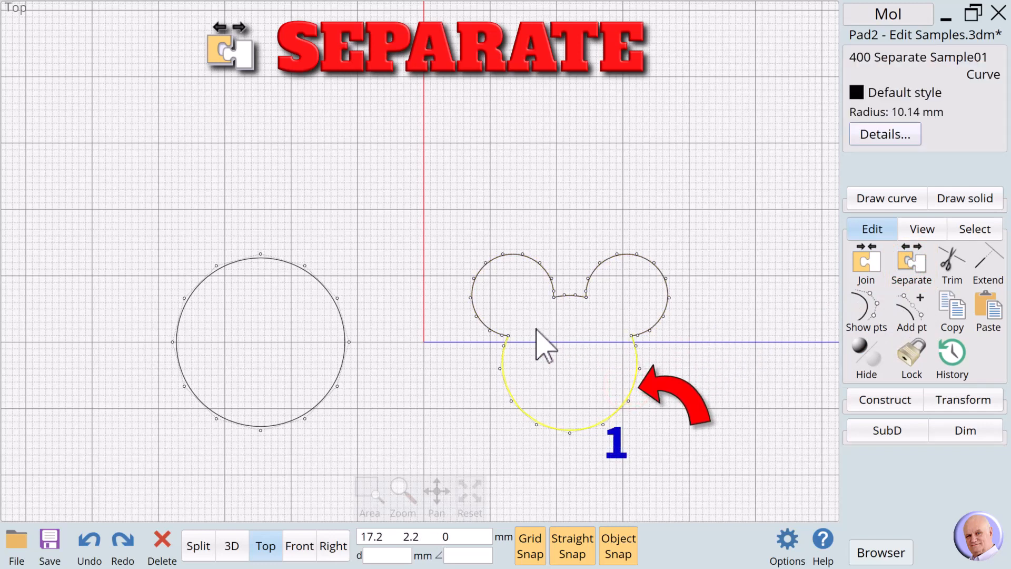
click(706, 398)
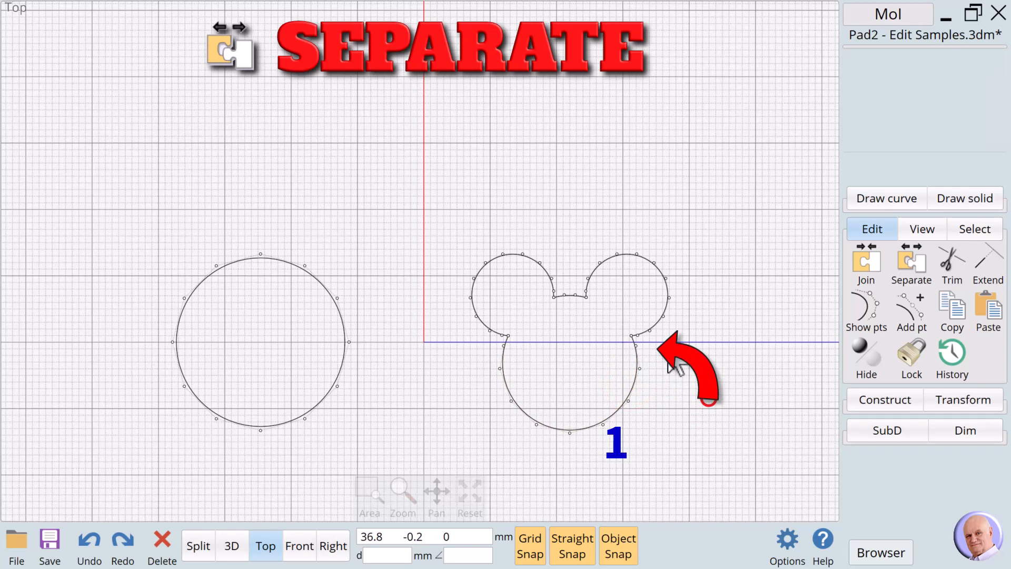
- Select the right ear arc, the short top arc and the left ear arc in turn to check that each is a separate curve
click(653, 325)
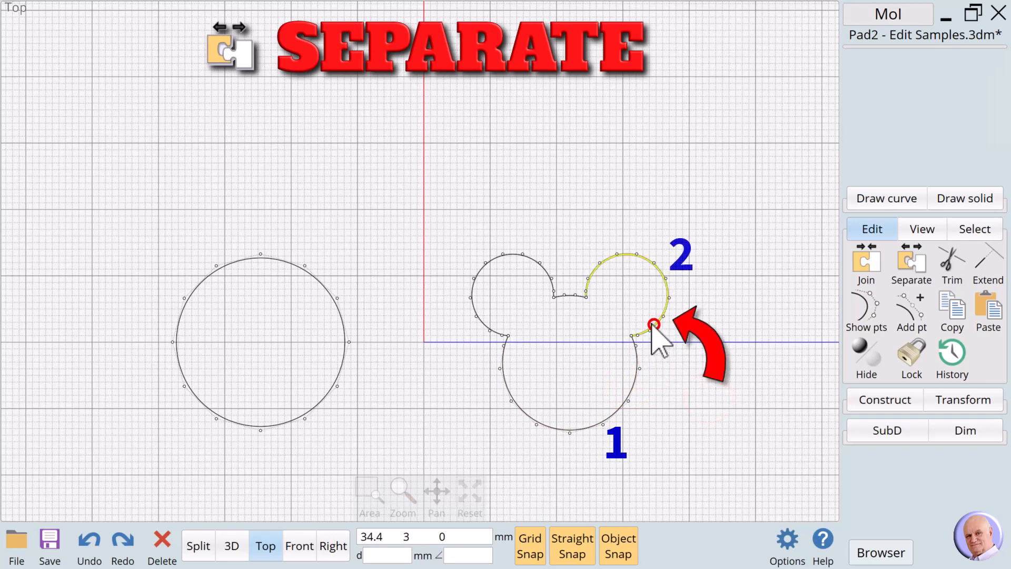
click(597, 310)
click(569, 296)
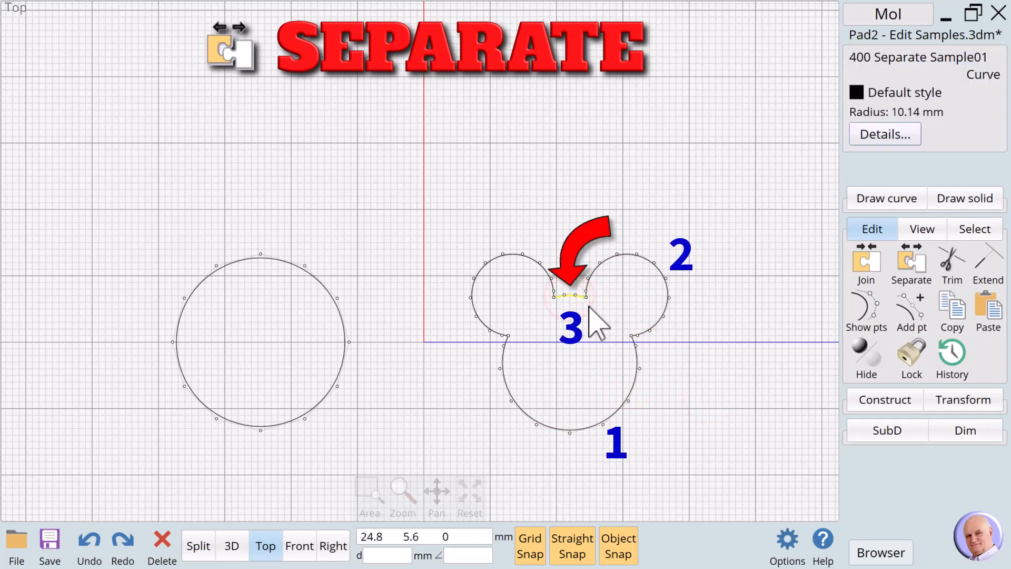
click(579, 327)
click(532, 259)
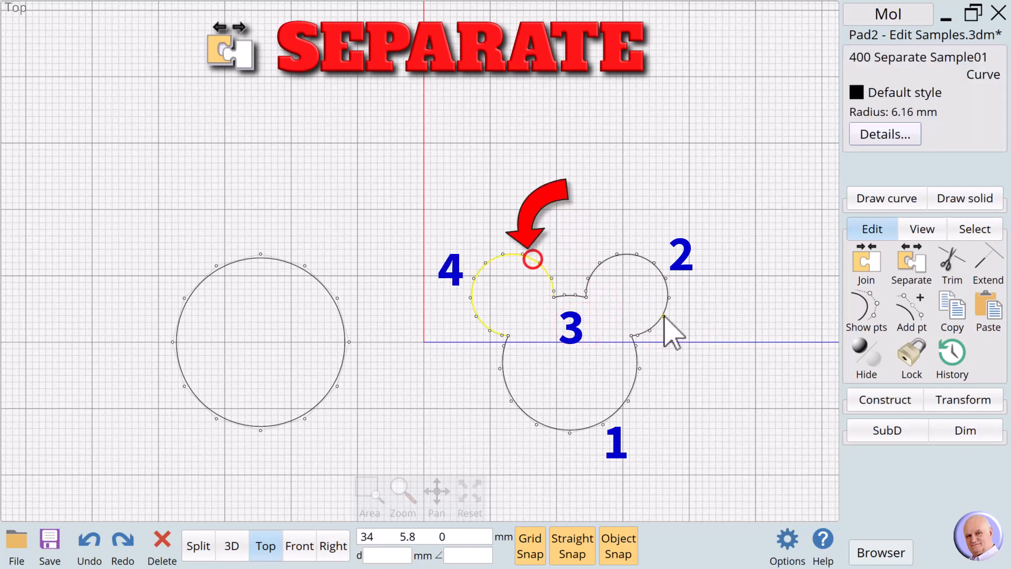
click(697, 354)
- Try to separate the closed circle without adding any corner points to it
click(341, 374)
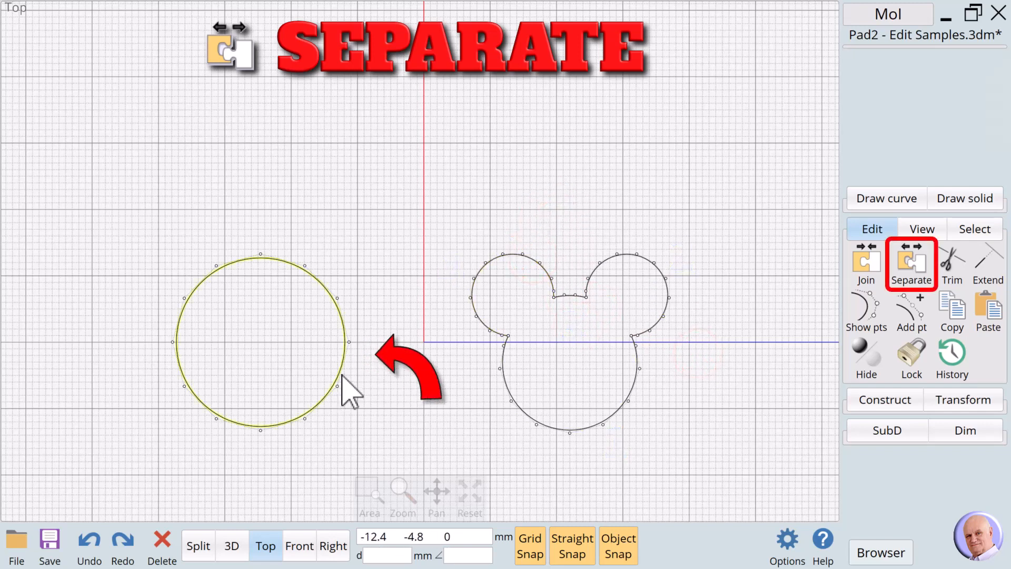
click(913, 281)
click(375, 250)
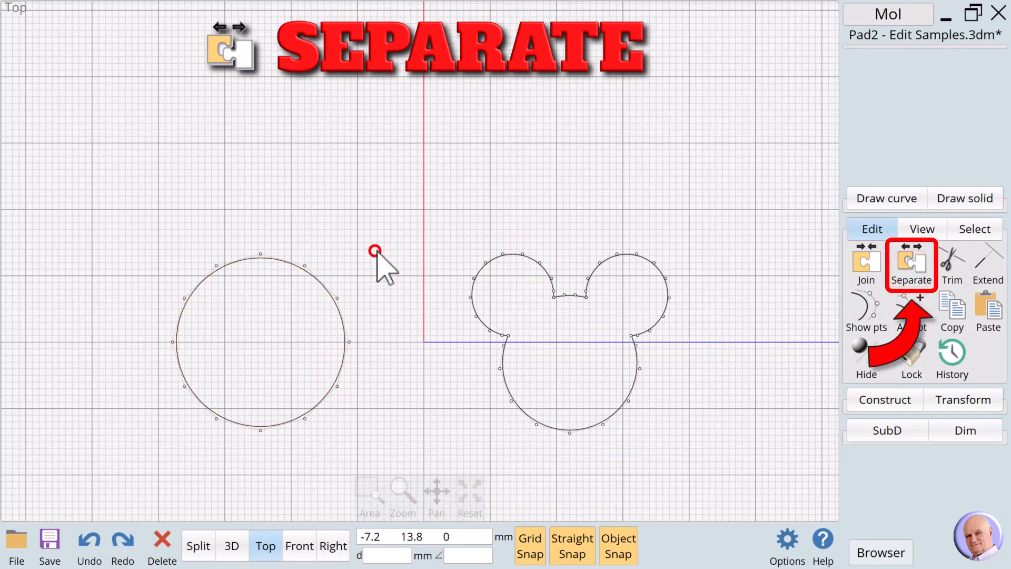
- Add a corner point at the circle's right quadrant and separate the circle at its corner points
click(904, 296)
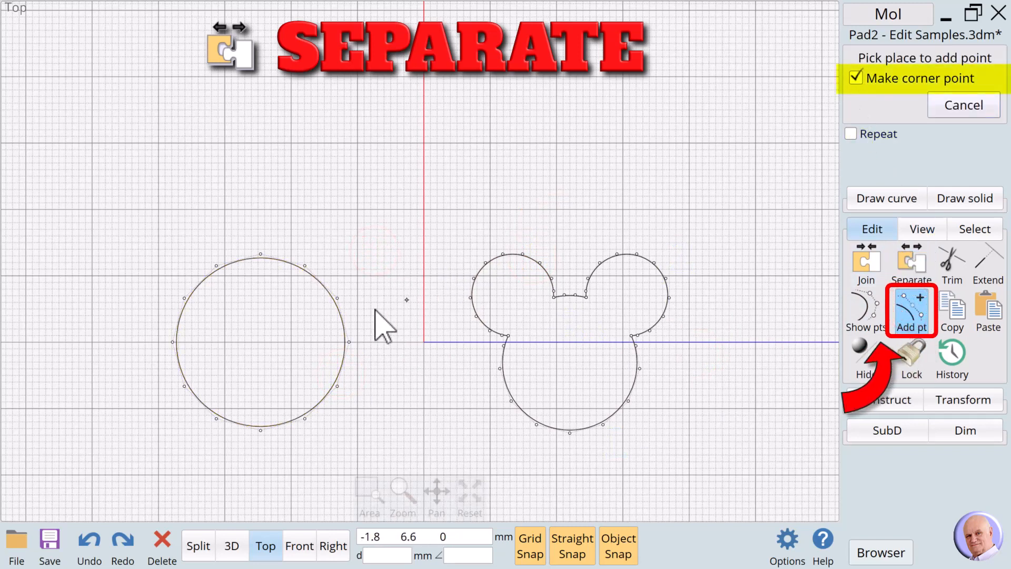
click(341, 343)
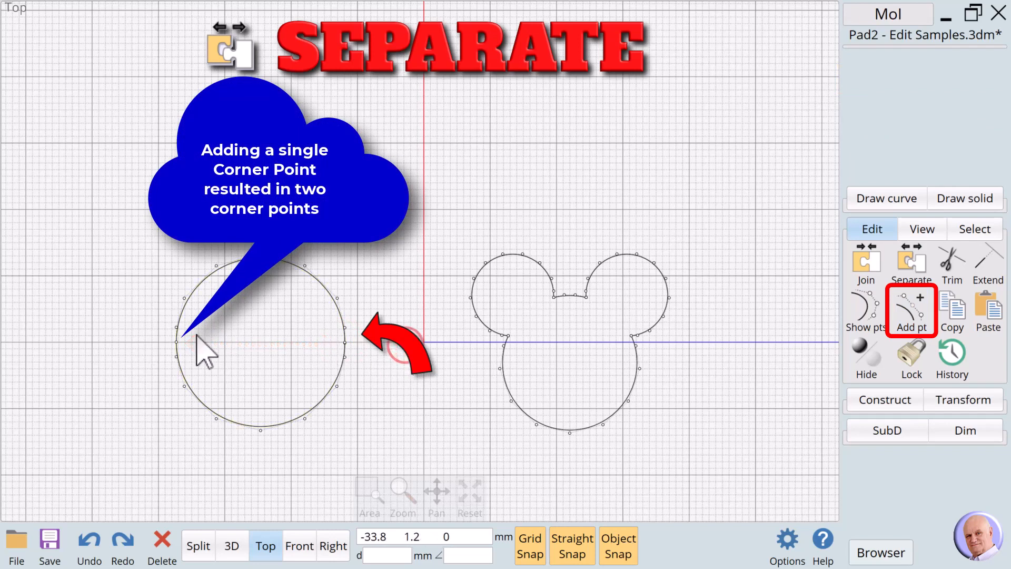
click(341, 375)
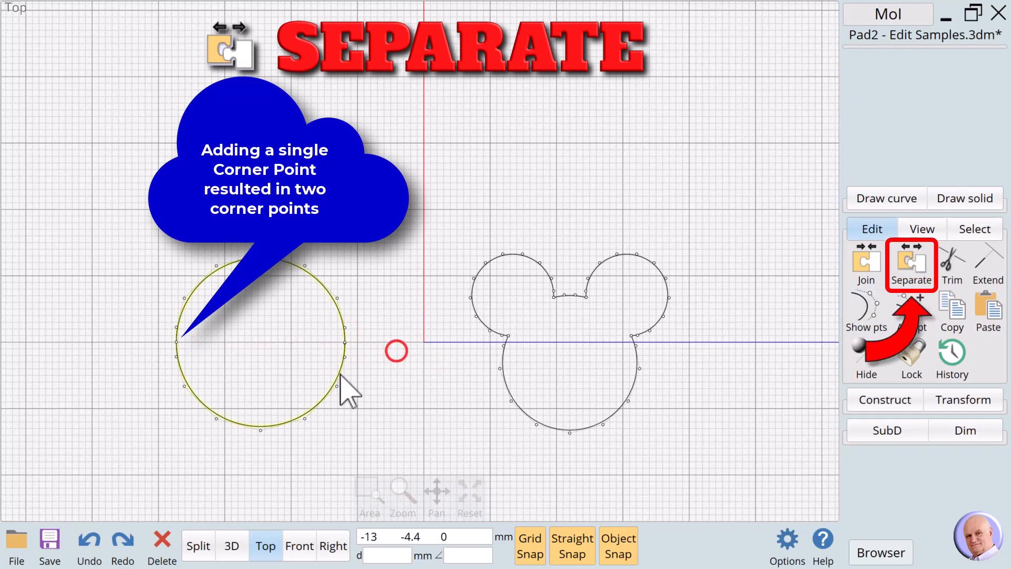
click(911, 262)
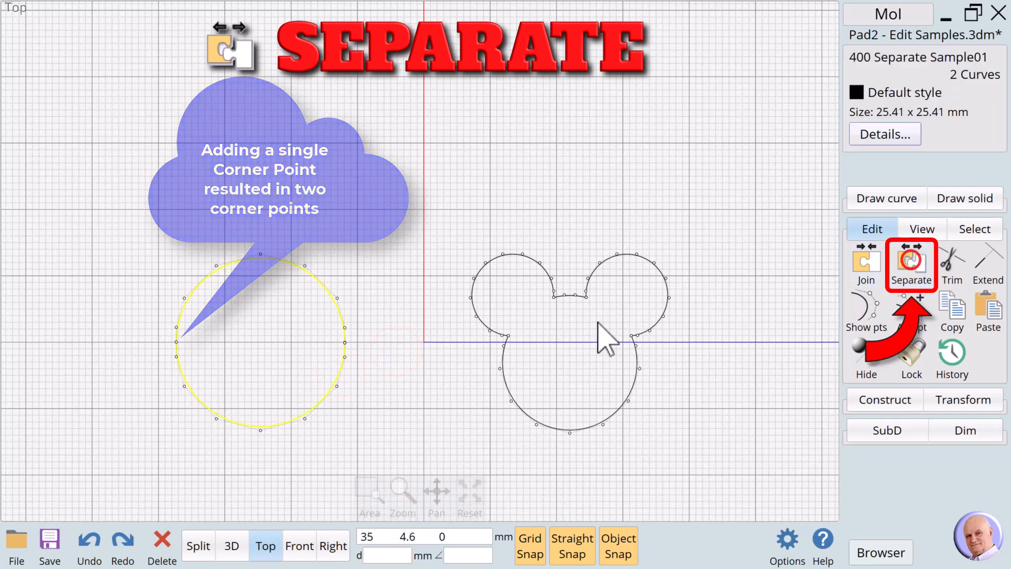
click(378, 353)
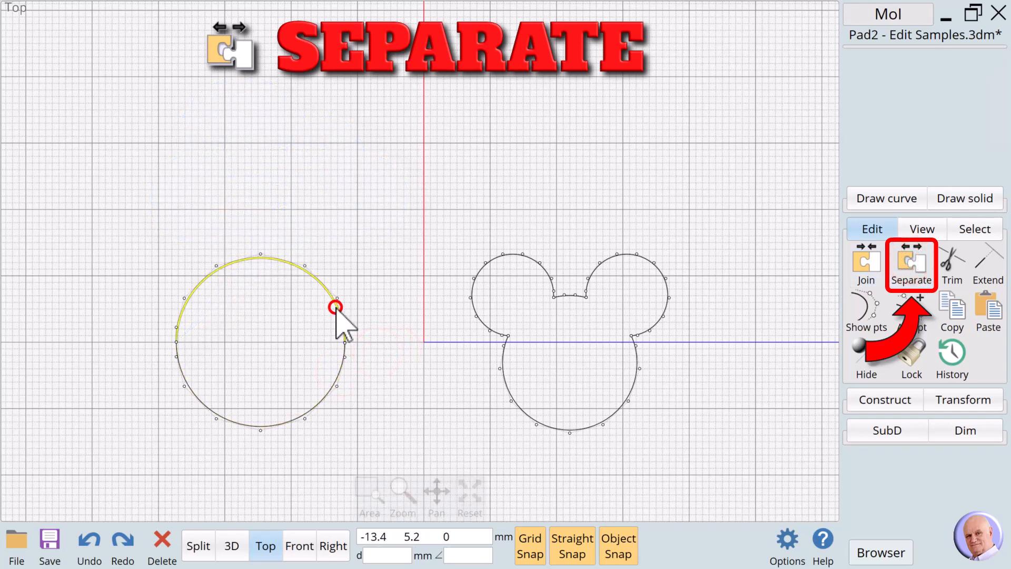
- Select the upper and lower halves of the separated circle to check that each is its own curve
click(336, 308)
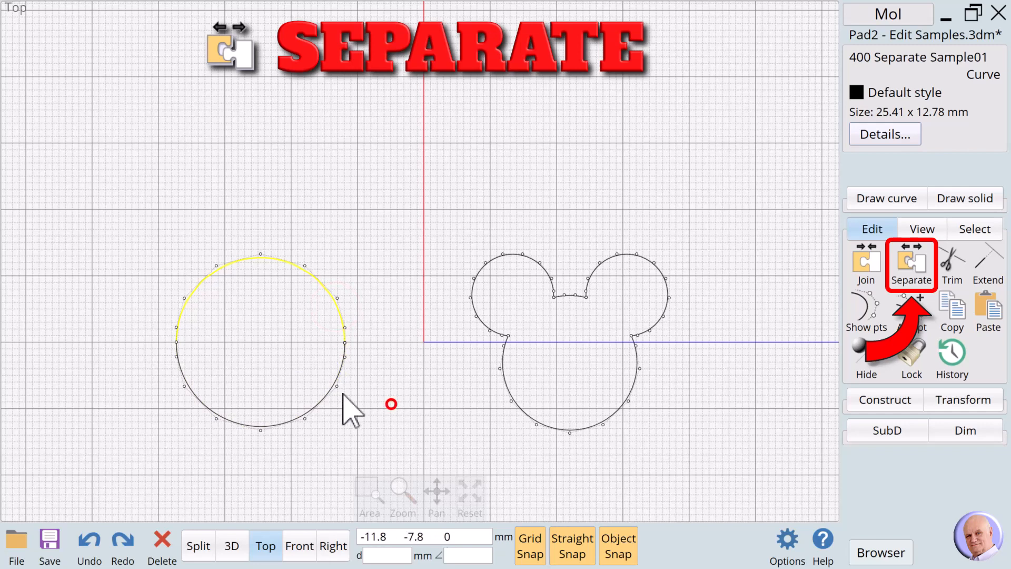
click(324, 399)
click(382, 402)
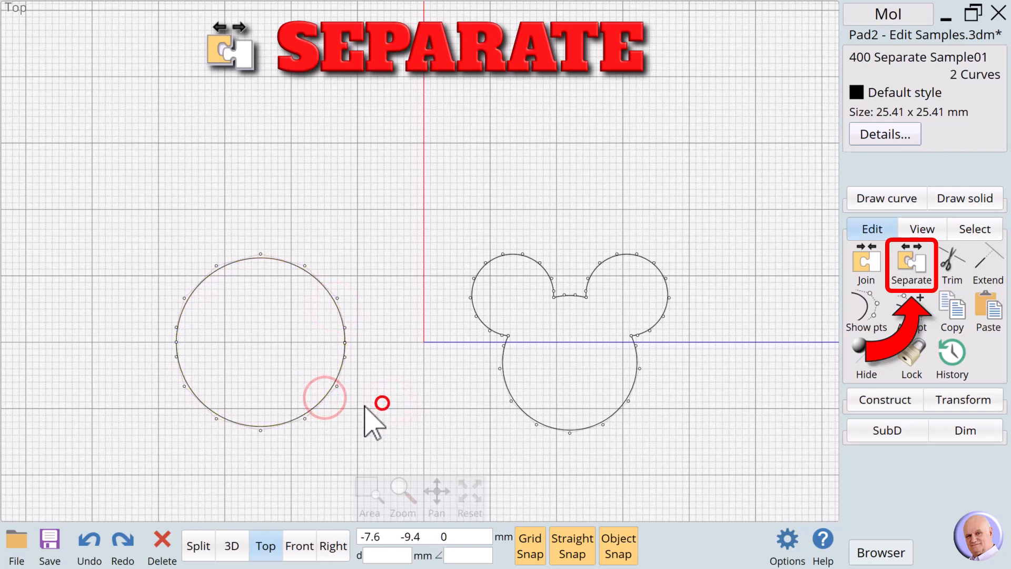
click(317, 404)
click(403, 409)
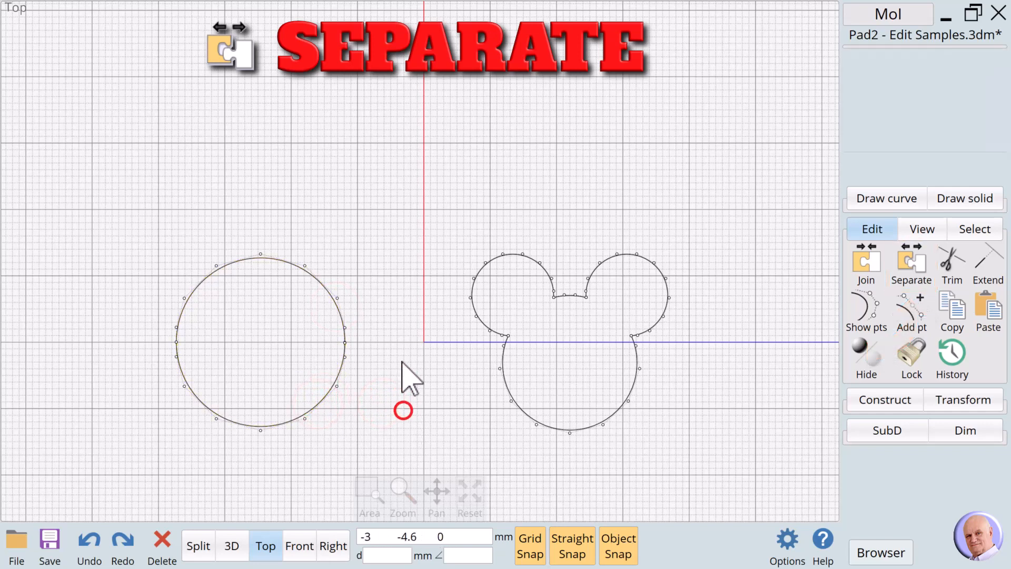
click(324, 282)
click(369, 288)
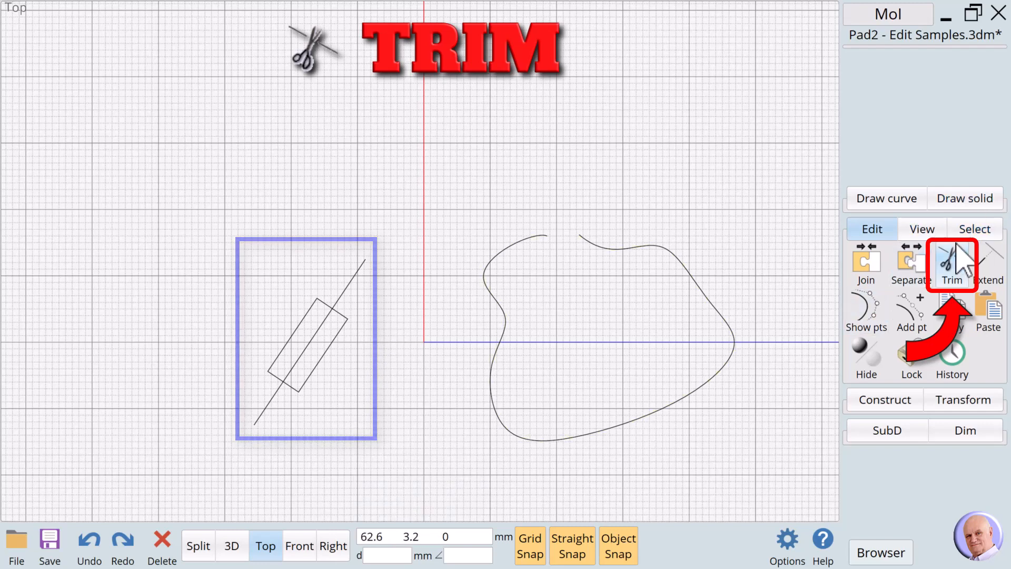
- Mutually trim the diagonal line and the rectangle, removing the rectangle's portion on the lower-right side of the line
click(951, 263)
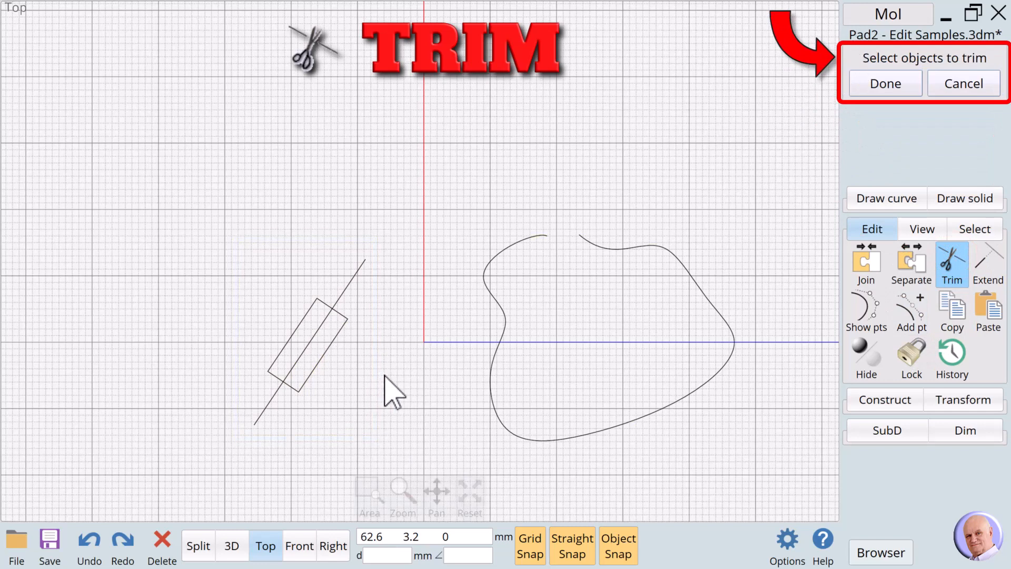
click(340, 304)
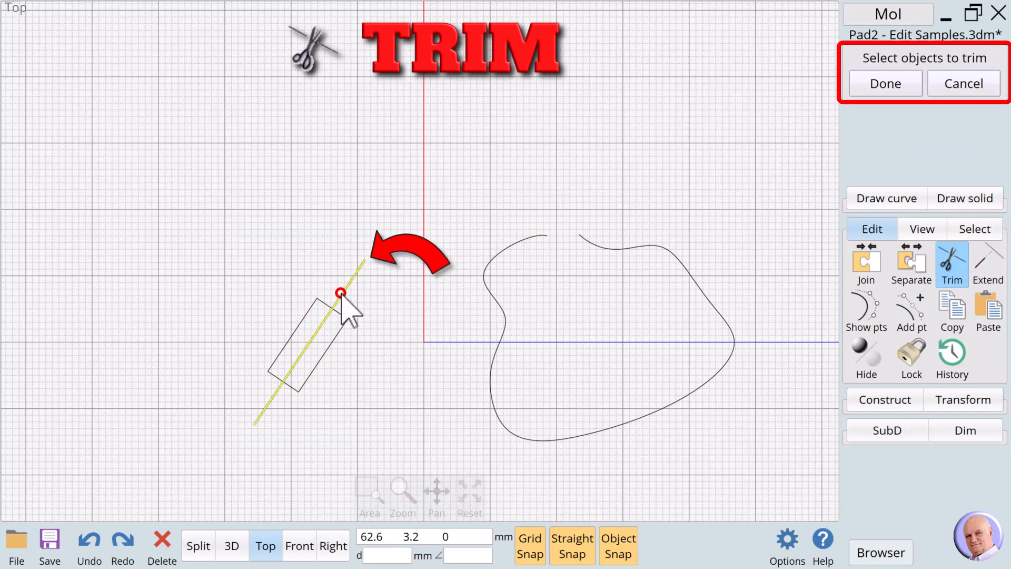
click(343, 322)
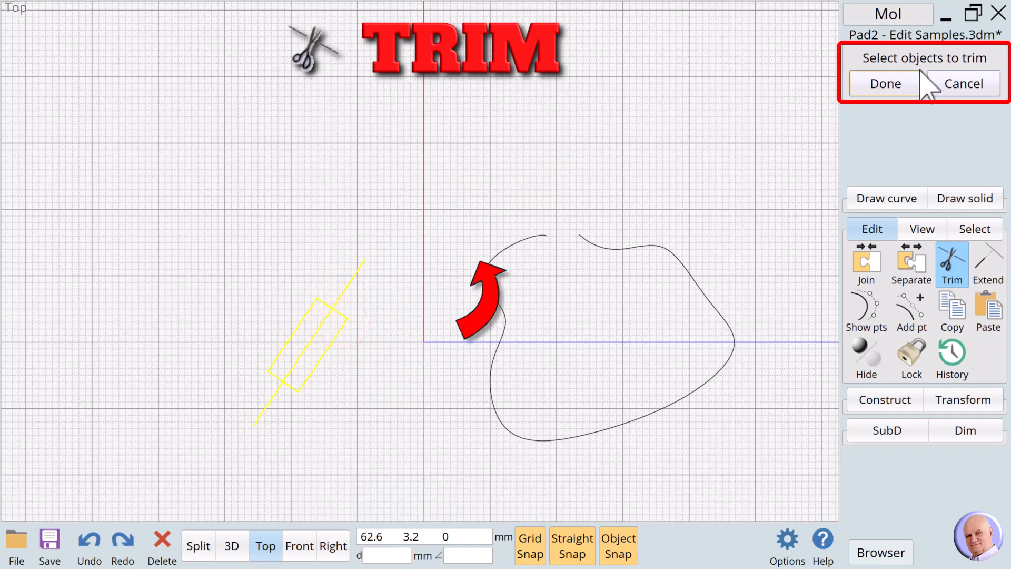
click(895, 85)
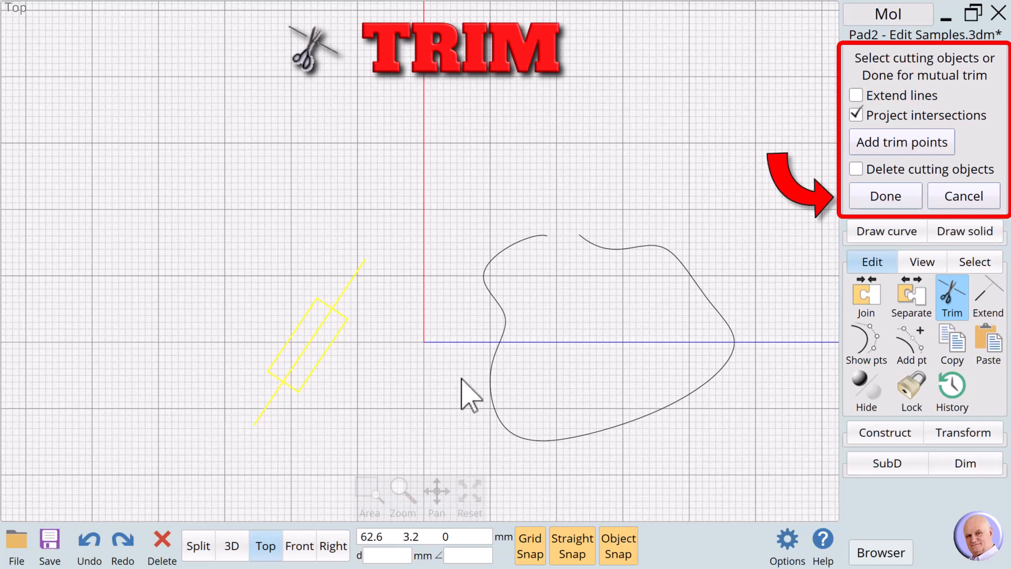
click(885, 197)
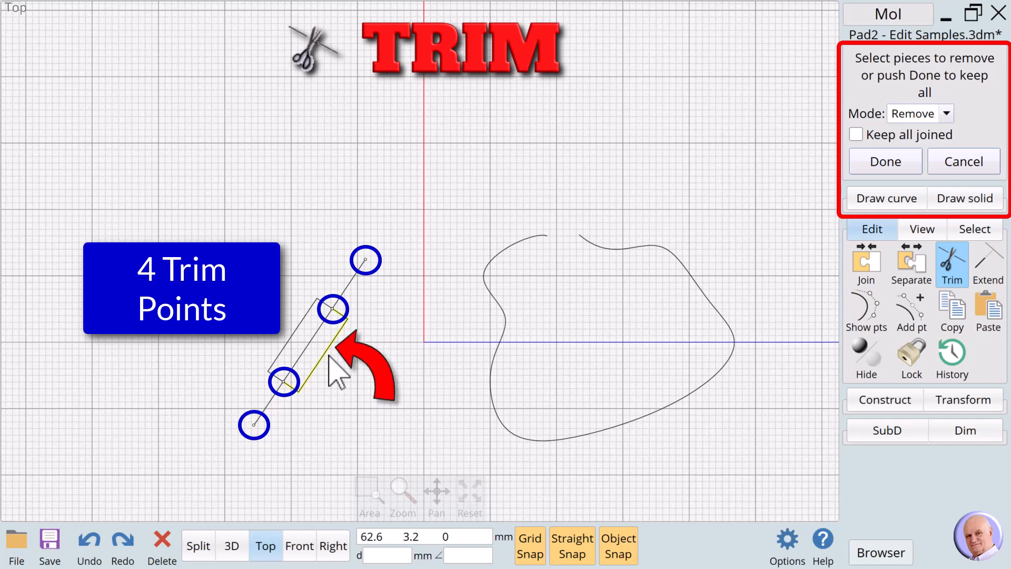
click(886, 161)
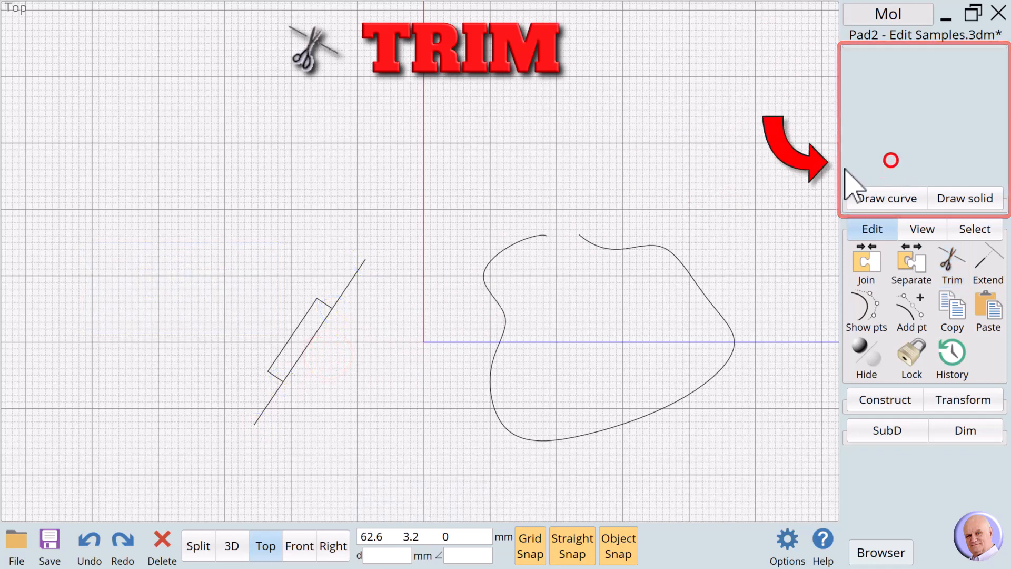
click(363, 355)
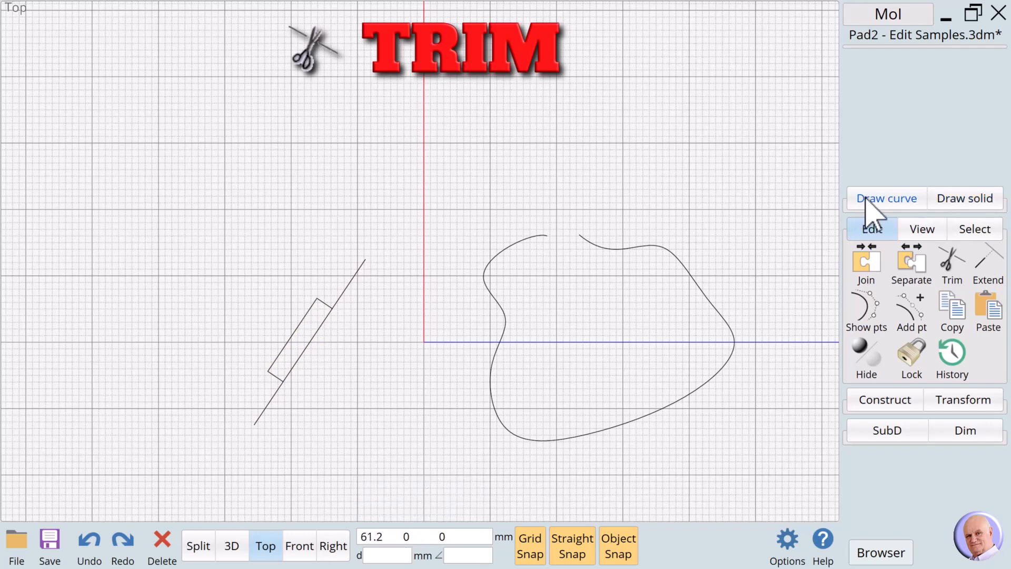
- Show the open freeform curve's control points and move its right end point about 1.5 mm toward the other end
click(610, 248)
click(866, 311)
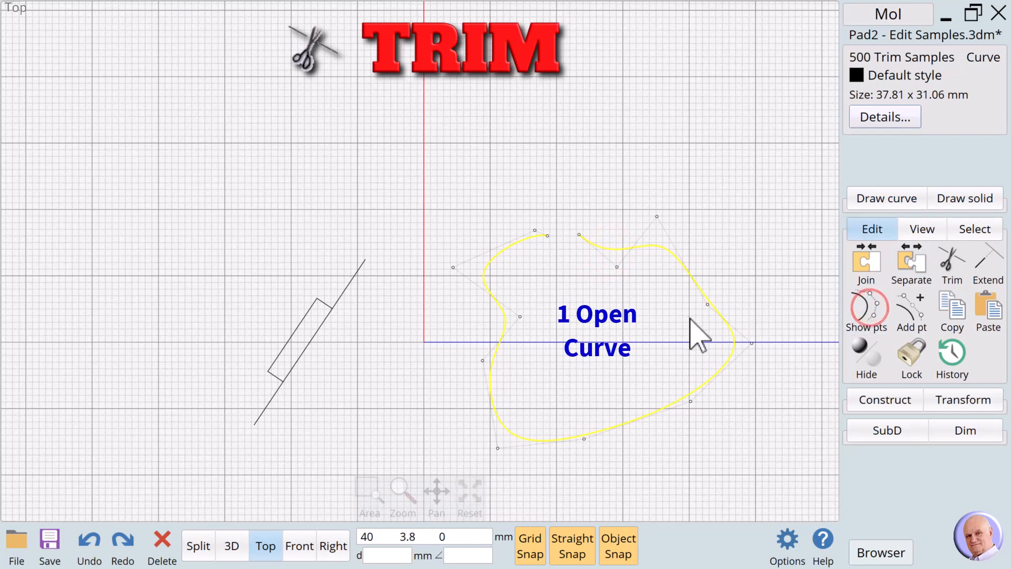
click(677, 346)
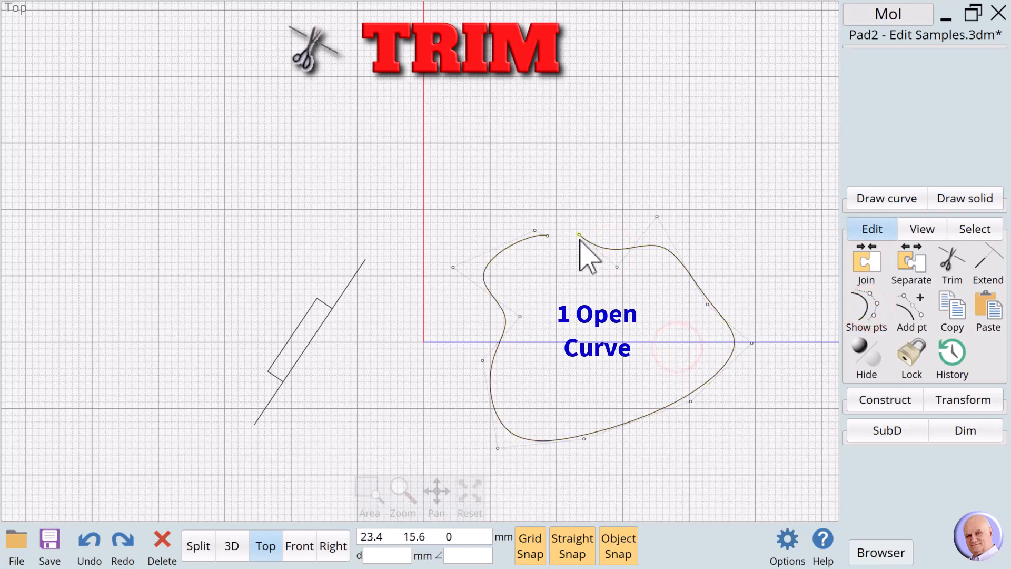
mouse_move(579, 236)
mouse_down()
mouse_move(552, 240)
mouse_move(570, 241)
mouse_up()
click(579, 283)
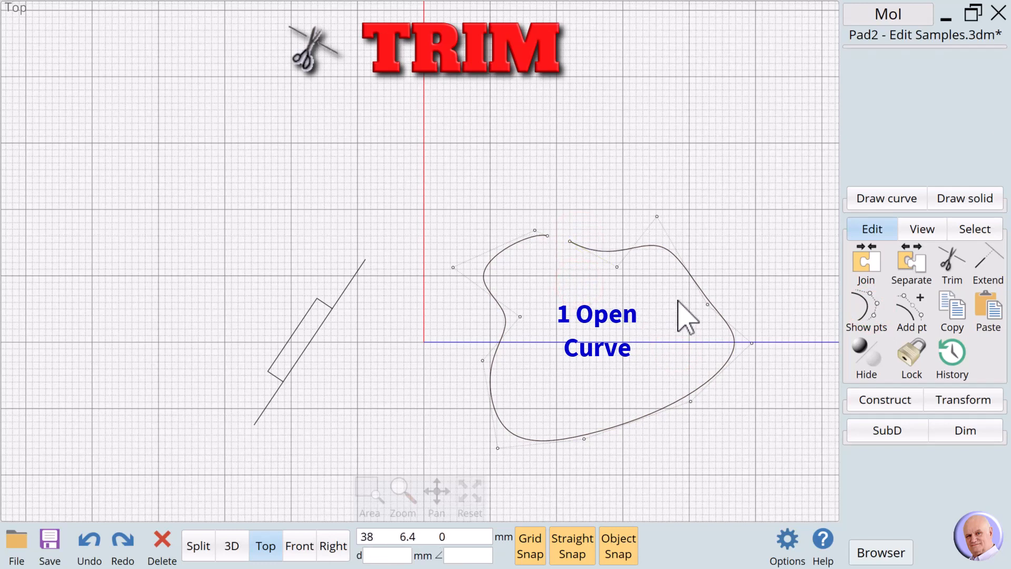
- Try to close the gap by blending the single open curve with itself
click(869, 196)
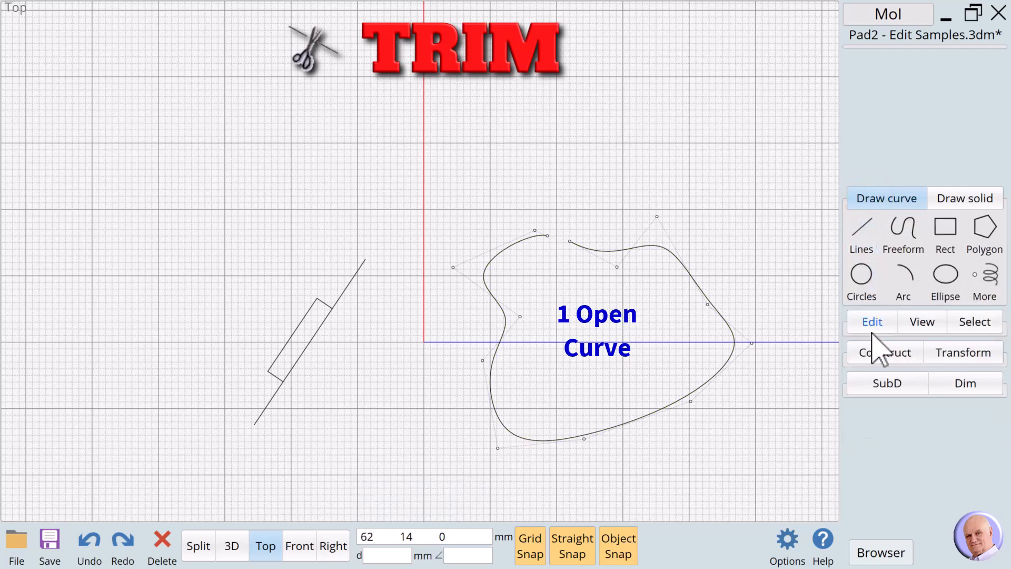
click(878, 353)
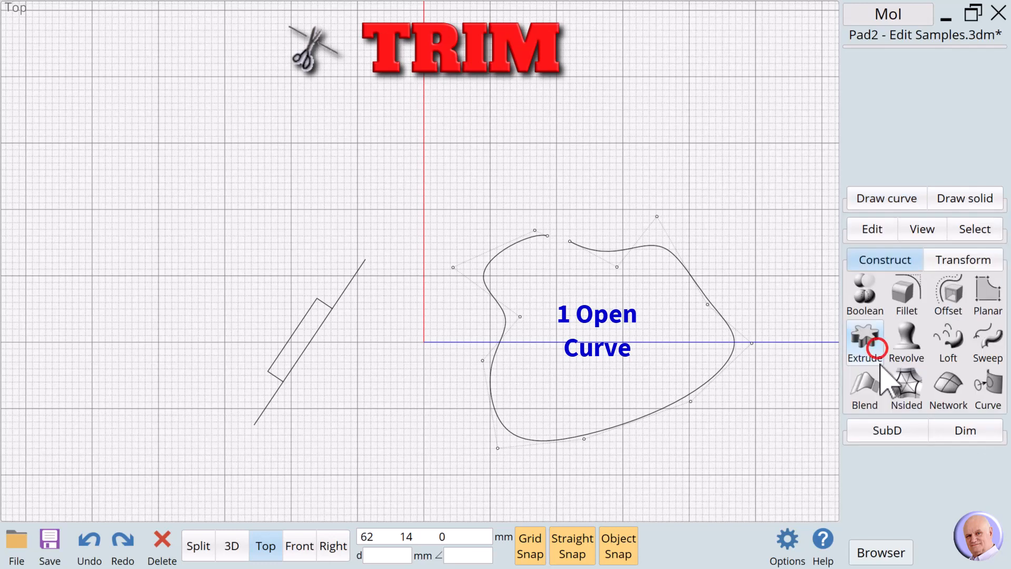
click(867, 394)
click(599, 254)
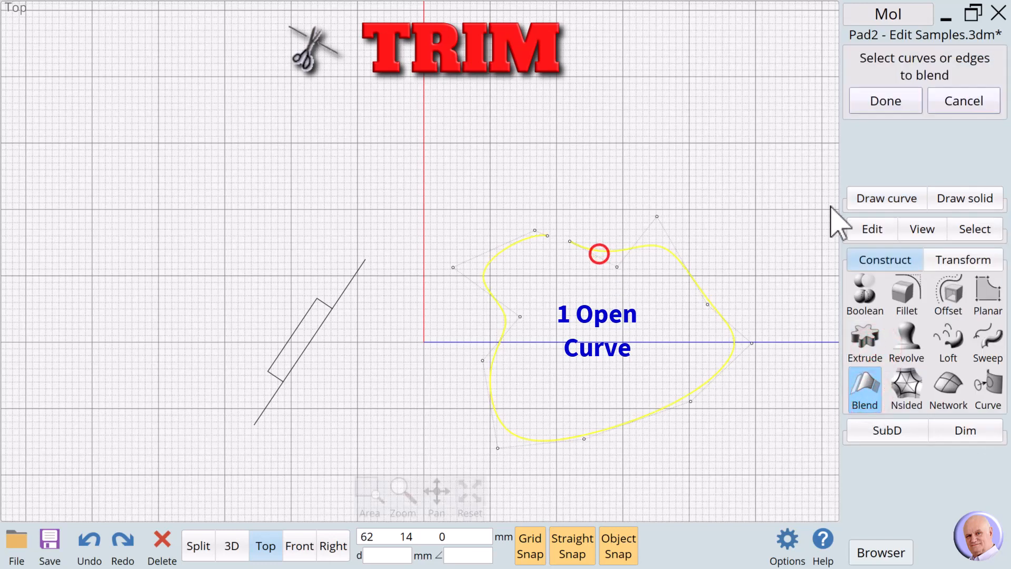
click(897, 94)
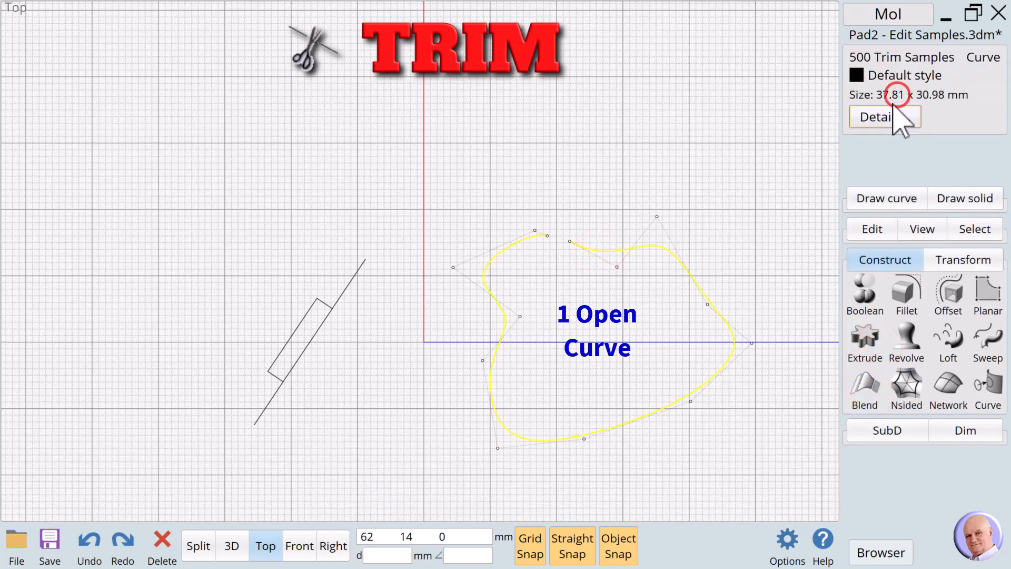
click(706, 154)
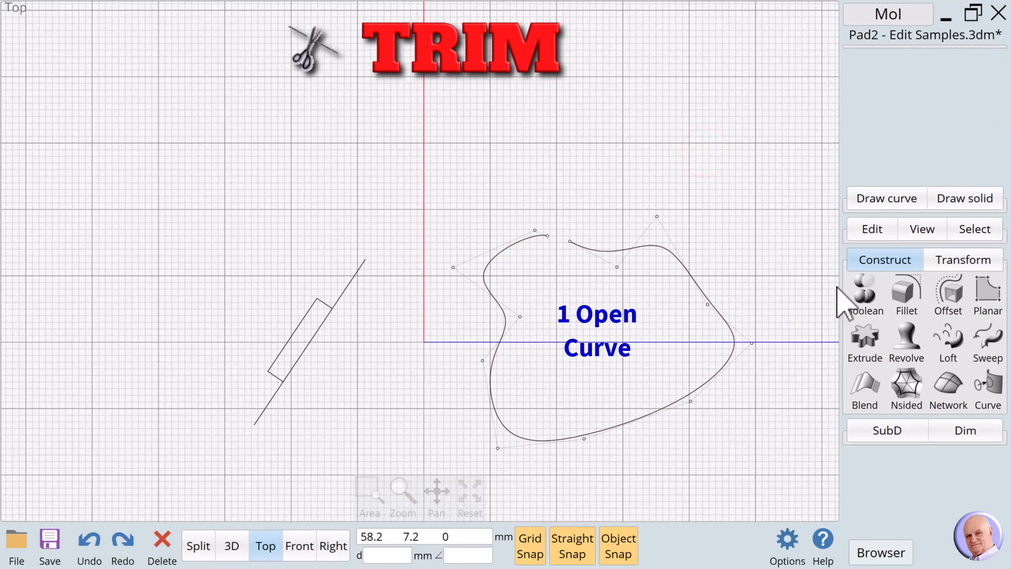
- Draw a short straight line about 7 mm long across the open curve's lower edge, starting at about (29, -10)
click(872, 229)
click(870, 197)
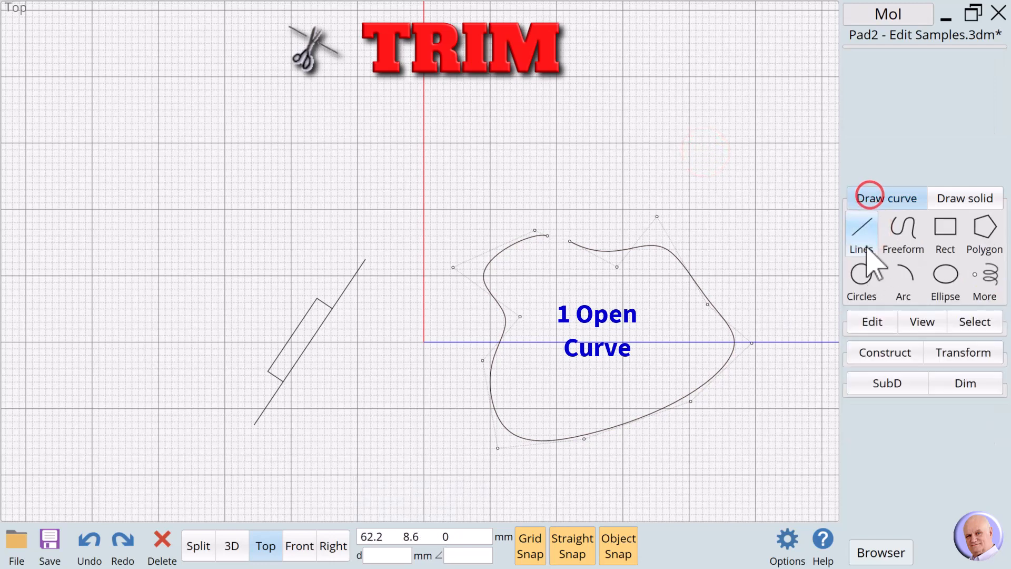
click(863, 235)
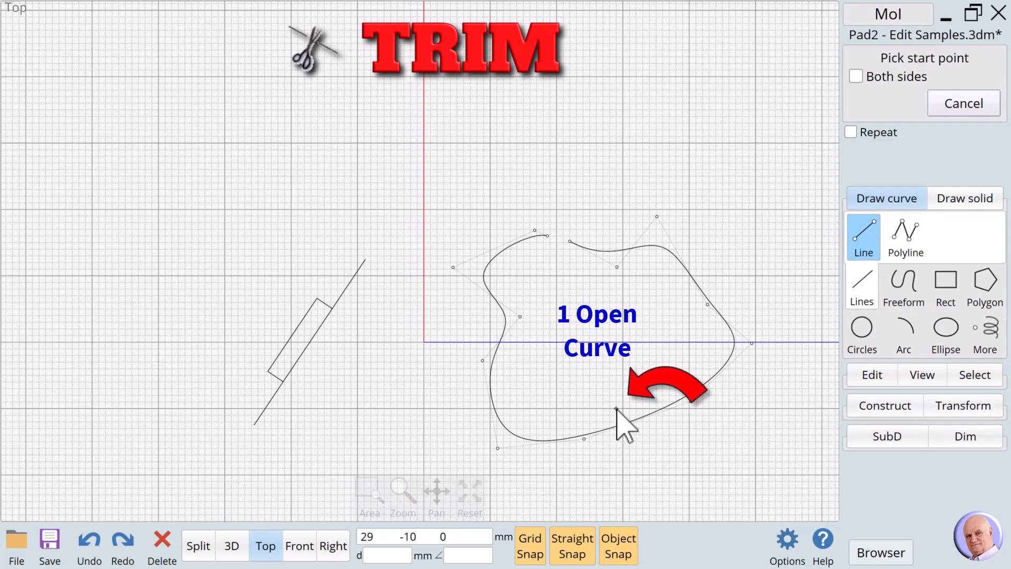
click(616, 408)
click(635, 448)
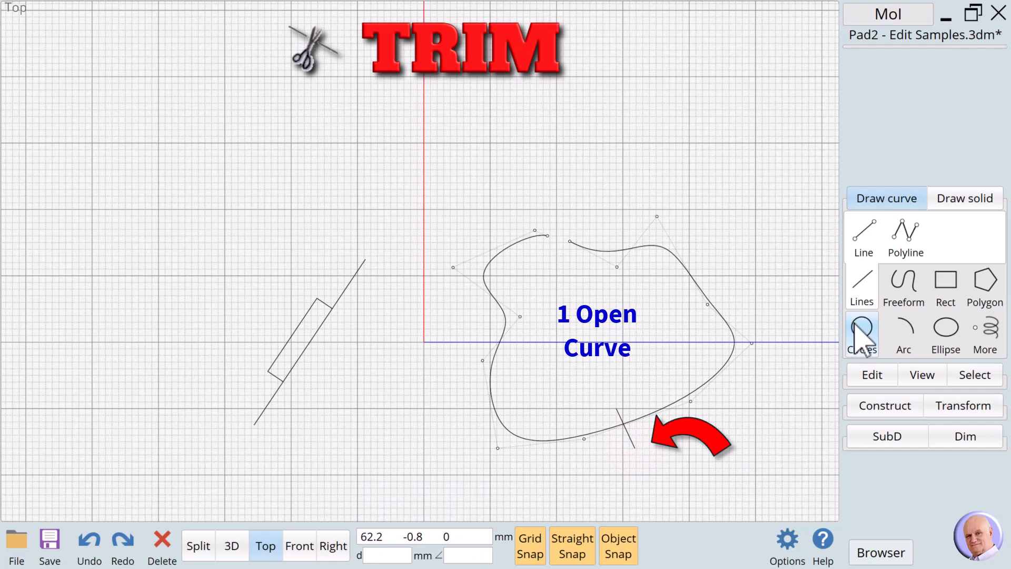
- Trim the open freeform curve with the short straight line as cutting object, keeping all the pieces
click(723, 366)
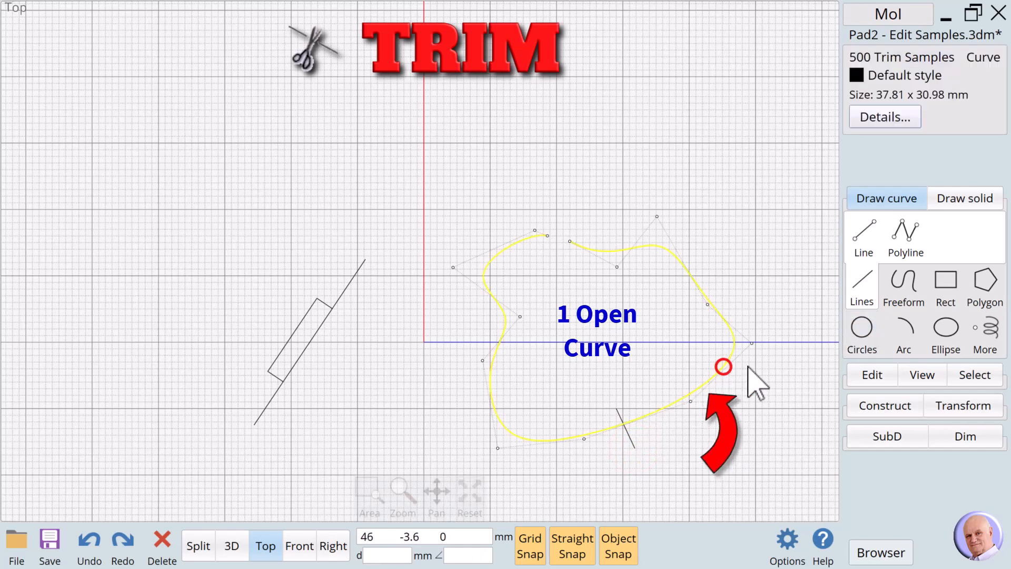
click(873, 375)
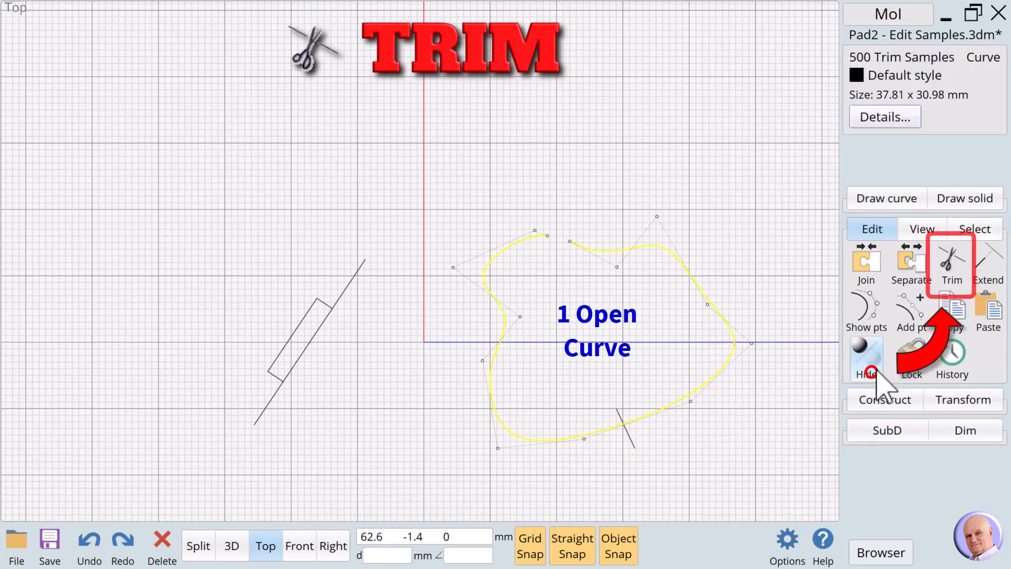
click(949, 275)
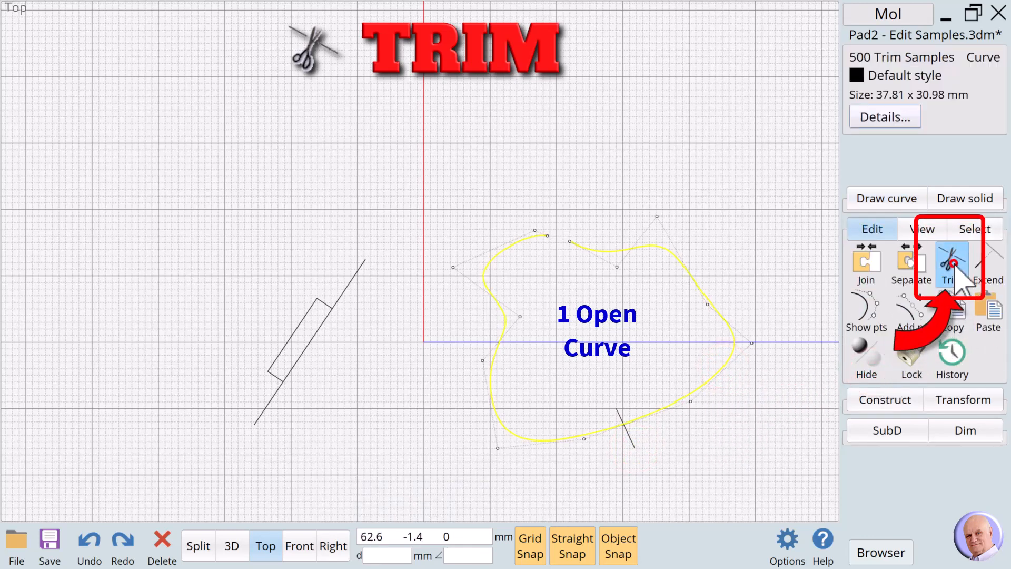
click(629, 442)
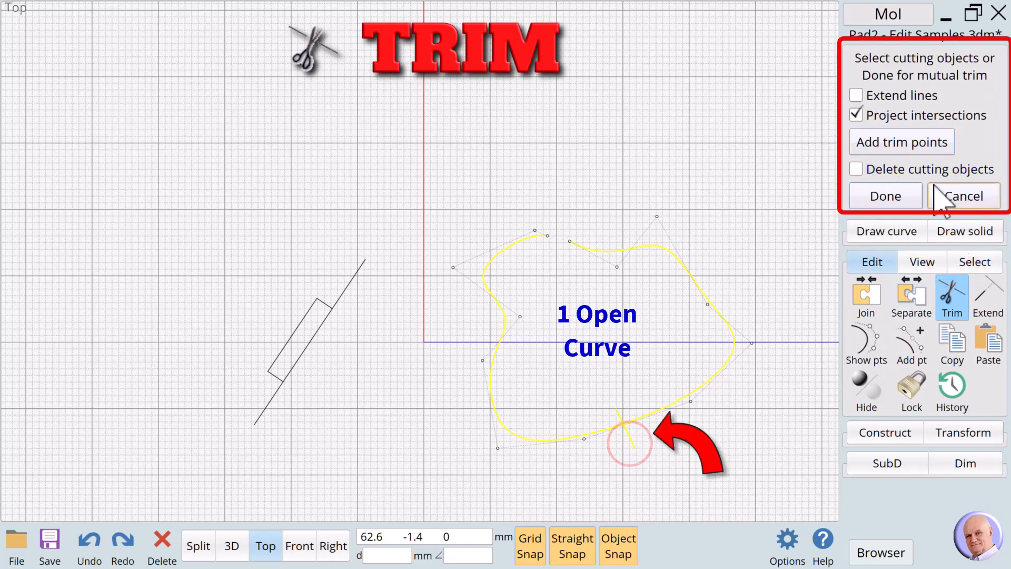
click(894, 199)
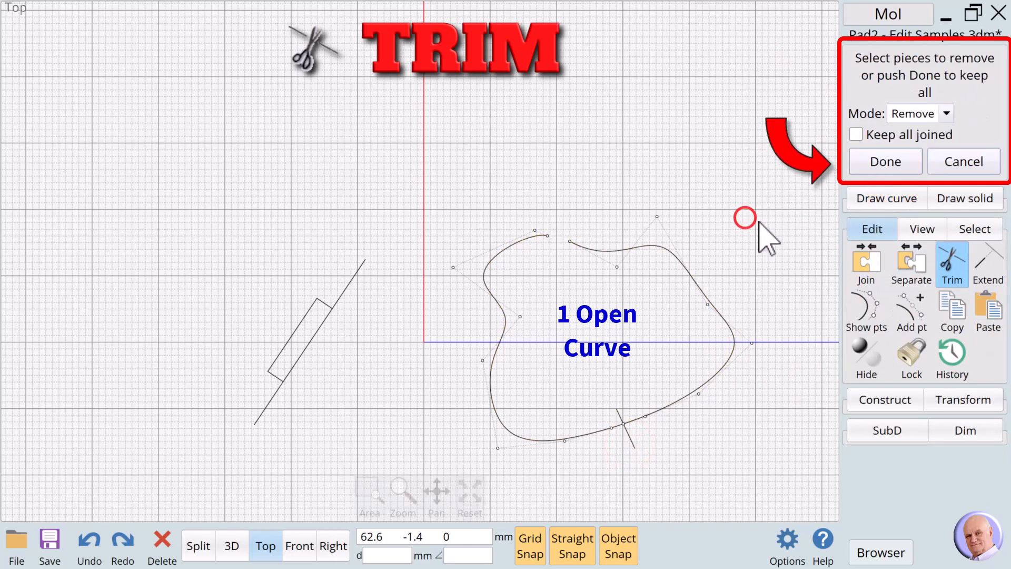
click(878, 163)
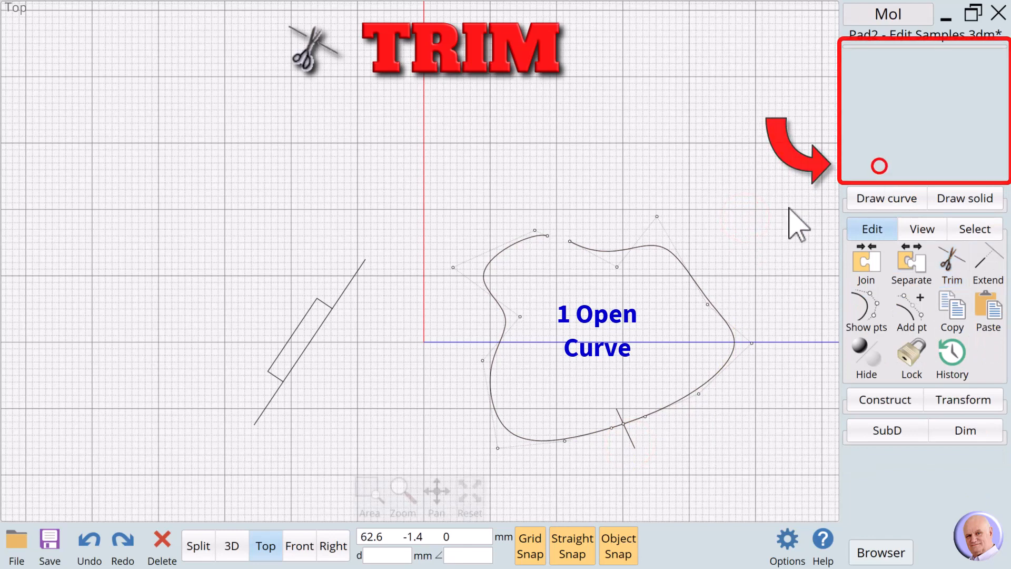
click(723, 252)
click(688, 273)
click(741, 258)
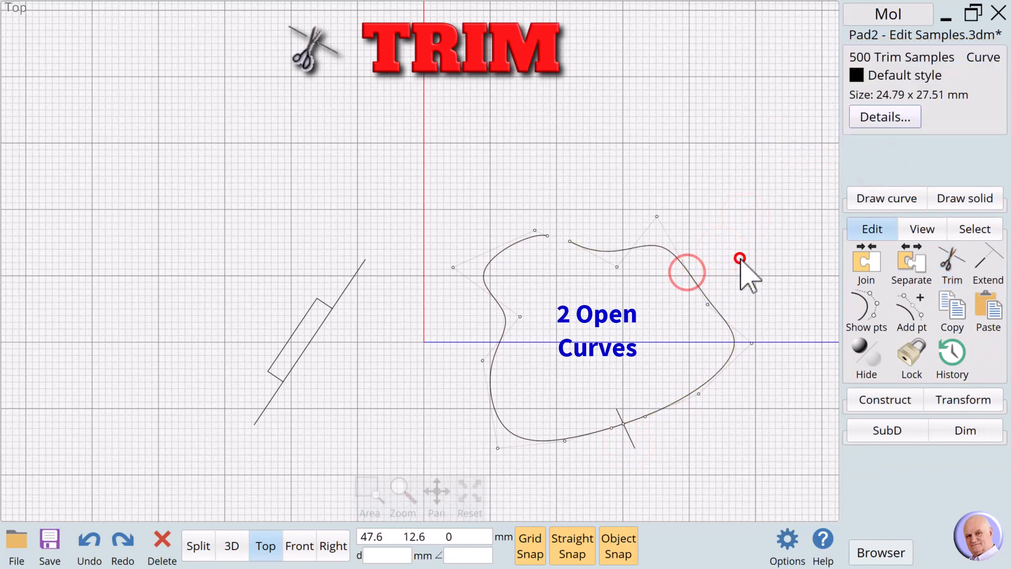
- Bridge the gap between the two open curves' upper ends with a Tangent (G1) blend, bulge 1
click(534, 236)
click(582, 245)
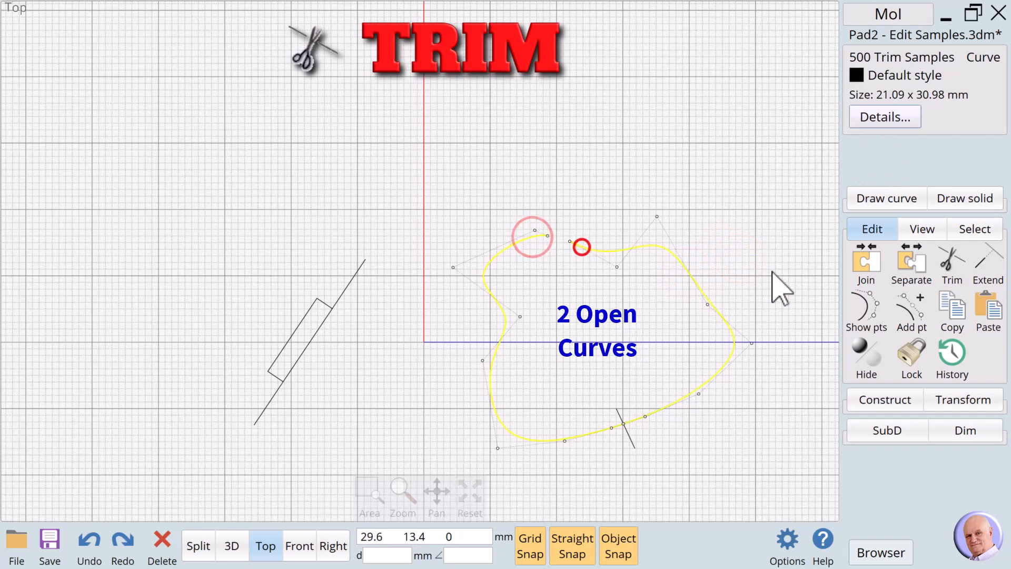
click(886, 399)
click(867, 389)
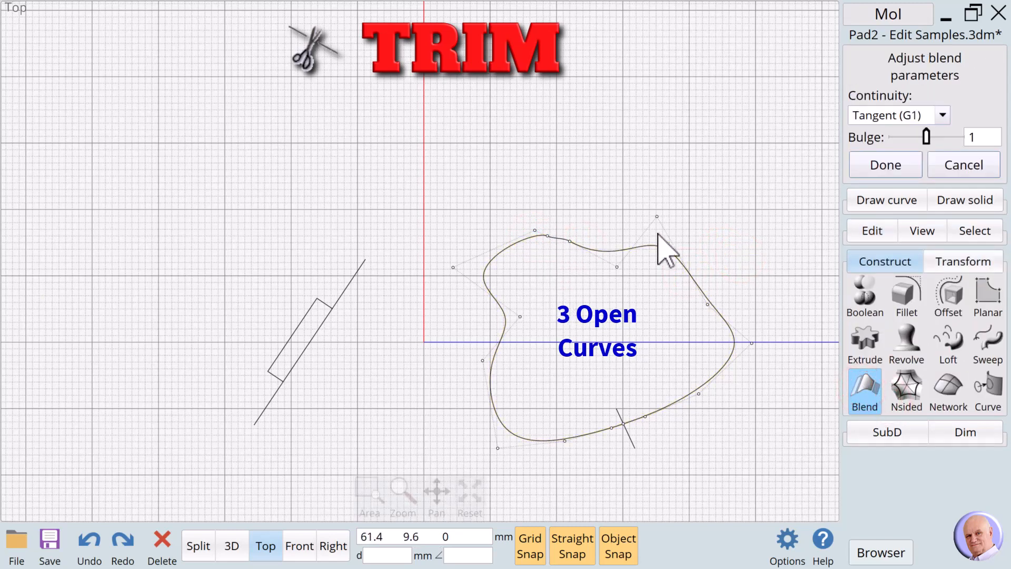
click(892, 162)
click(765, 173)
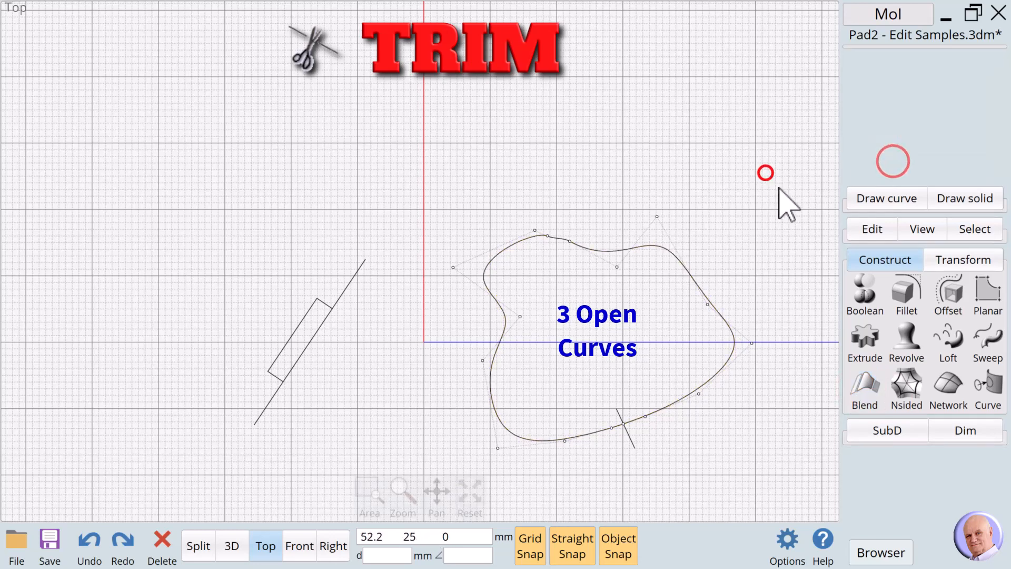
- Delete the short cutting line and join the two trimmed curves and the blend into one closed curve
click(630, 443)
key(Escape)
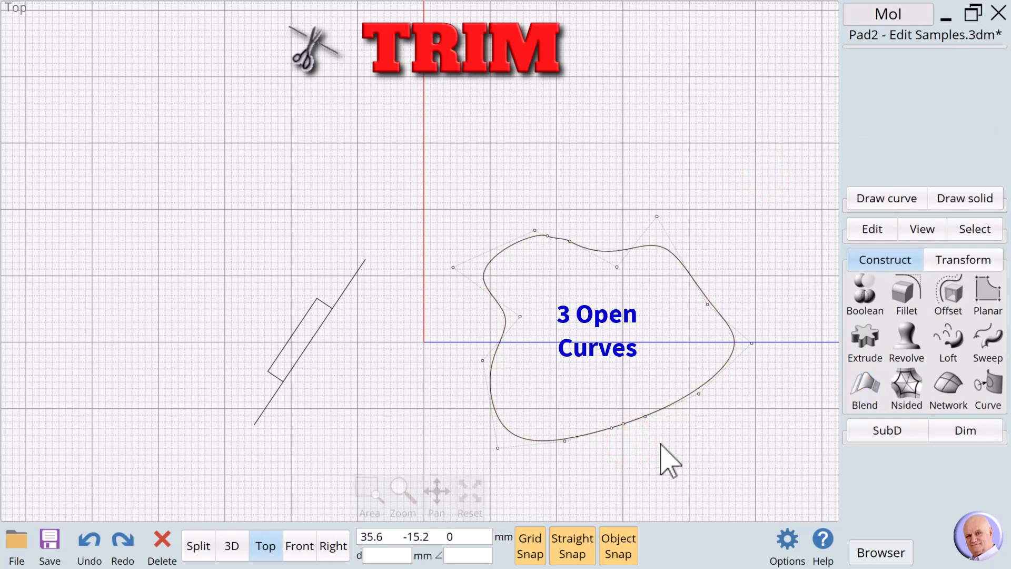
click(579, 435)
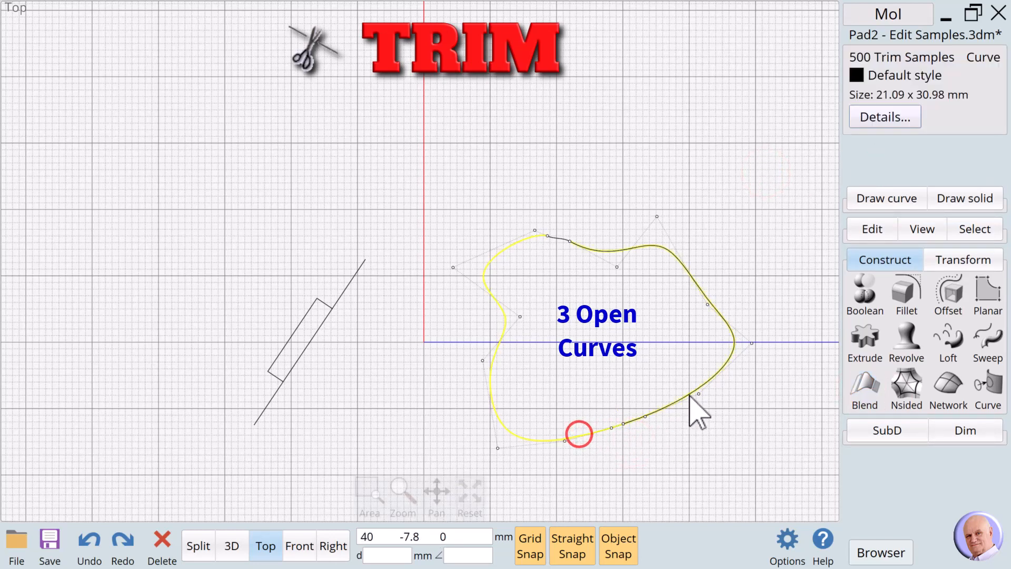
click(674, 404)
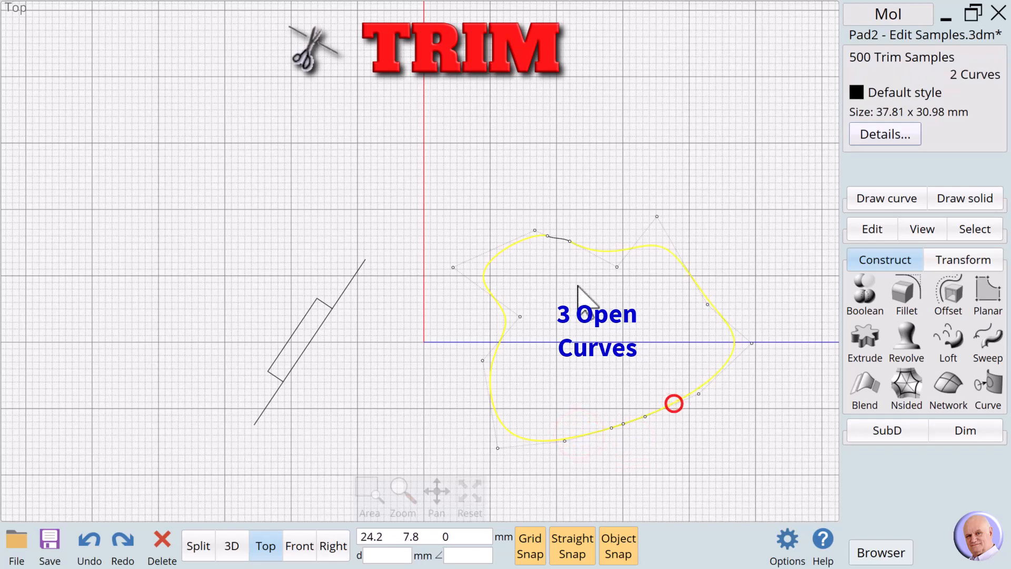
click(559, 242)
click(870, 229)
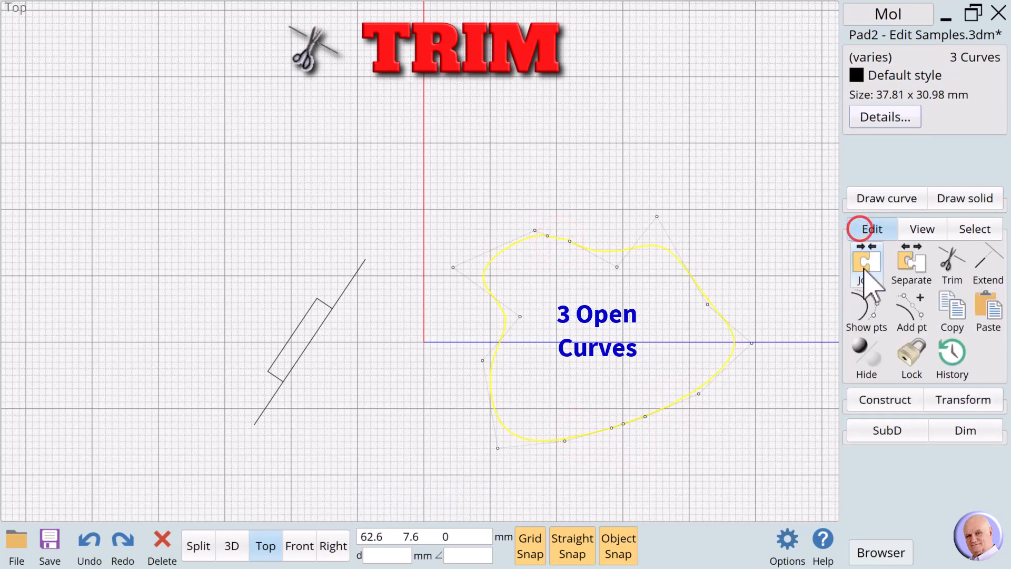
click(866, 262)
click(761, 234)
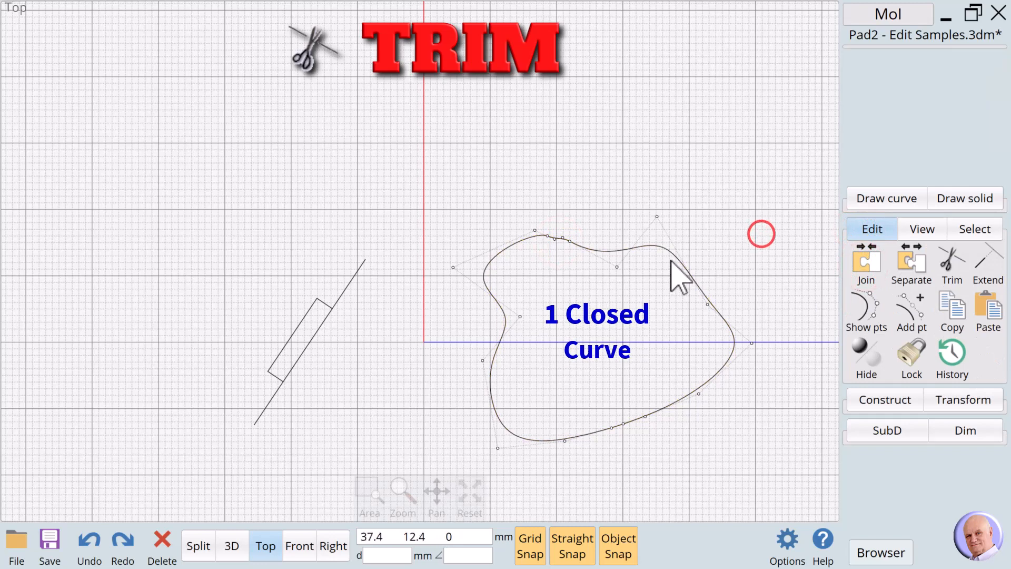
- Turn off the control point display of the closed freeform curve
click(600, 250)
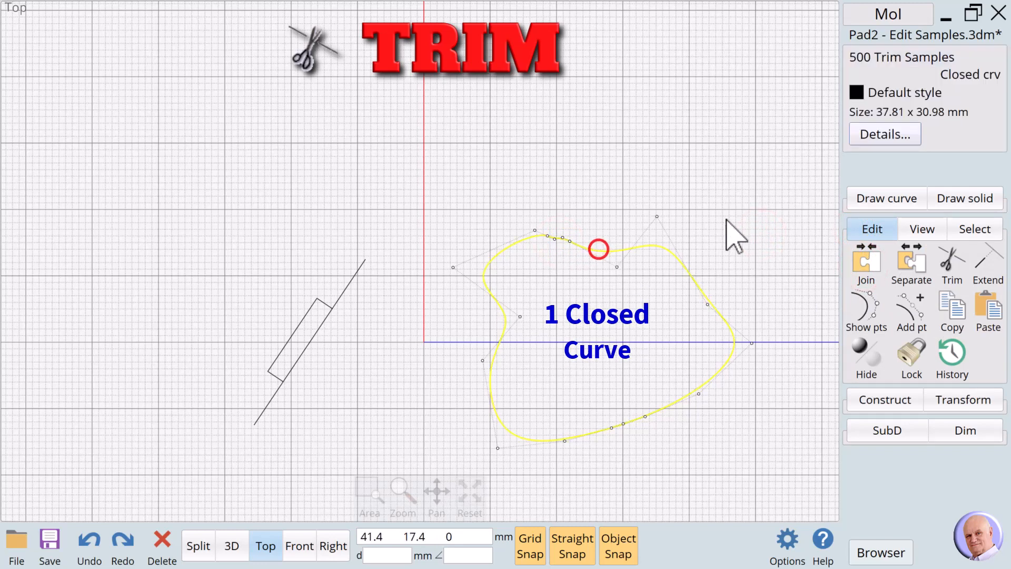
click(752, 211)
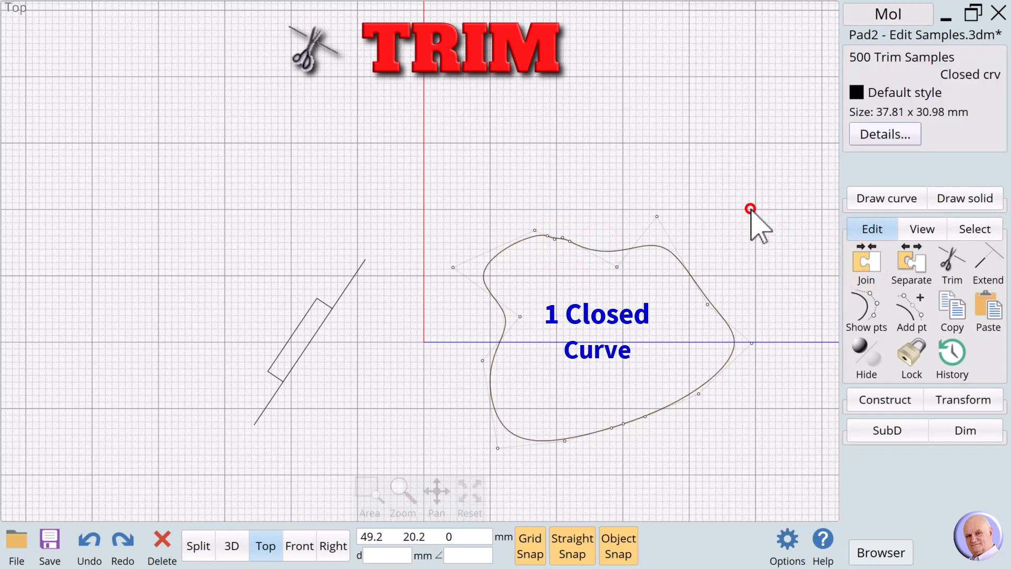
click(863, 311)
click(595, 251)
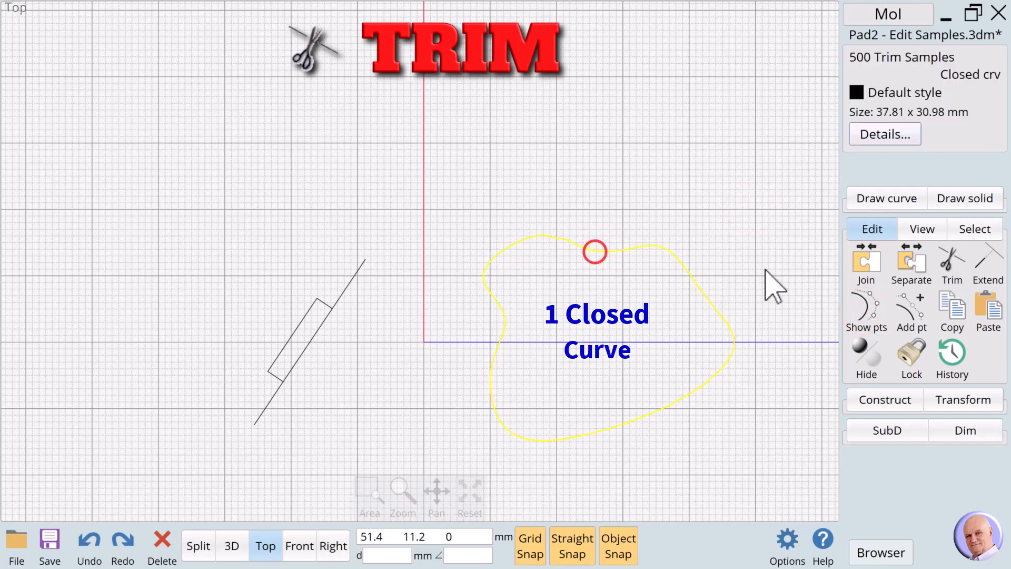
click(765, 269)
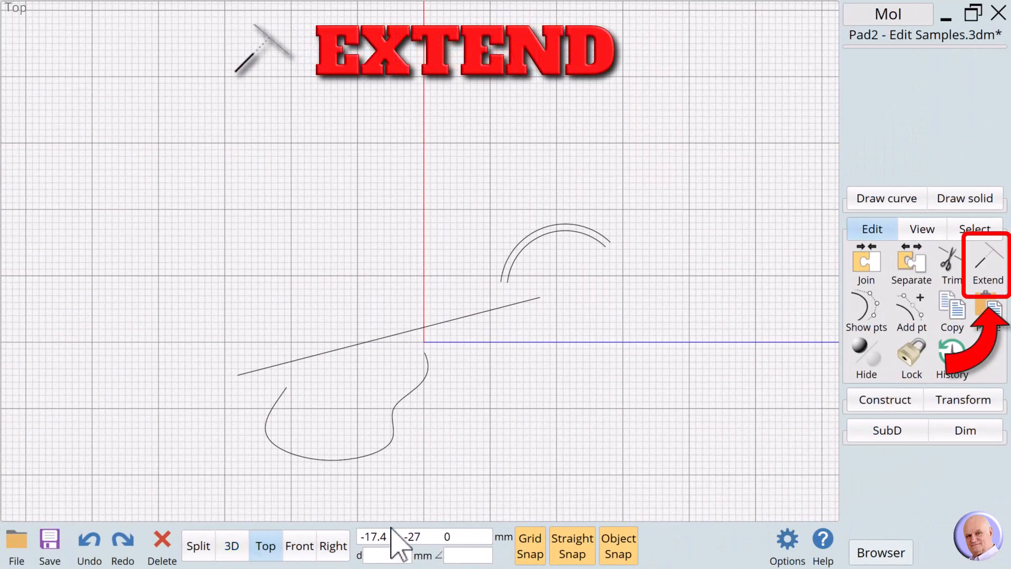
- Extend the inner arc's lower-left end to the long diagonal line as the boundary
mouse_move(369, 508)
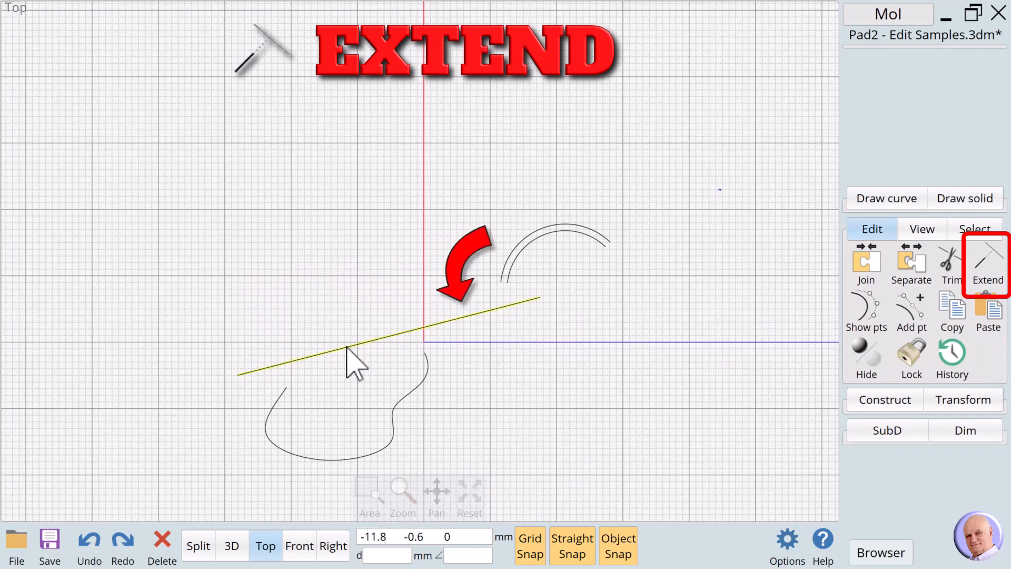
click(327, 352)
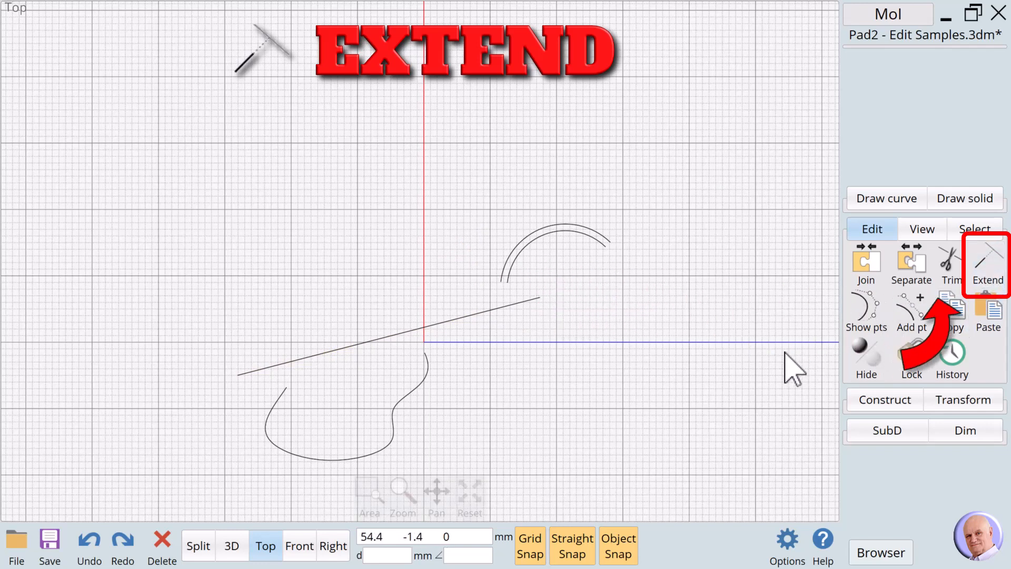
click(983, 273)
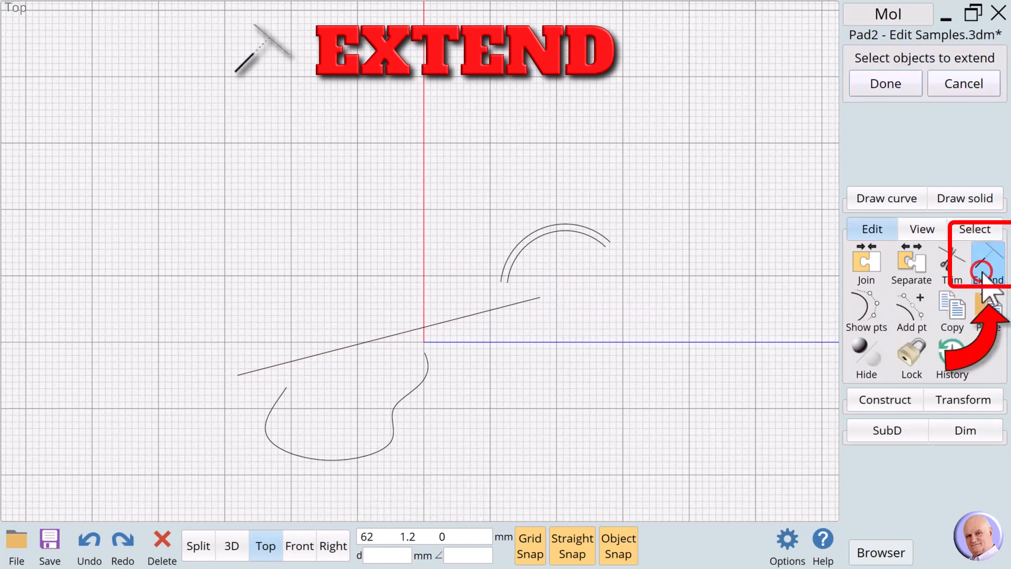
click(507, 275)
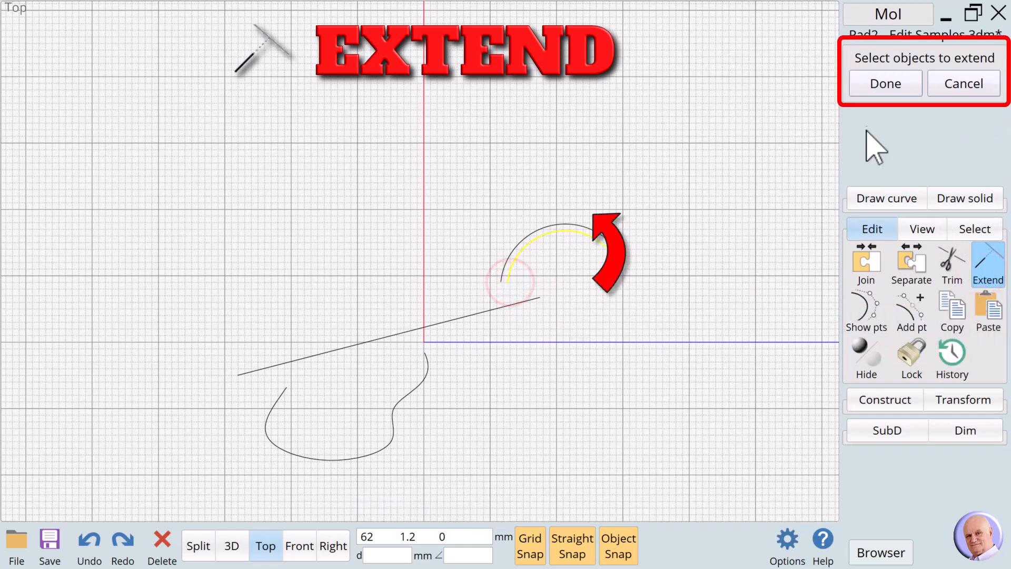
click(887, 86)
click(528, 301)
click(528, 301)
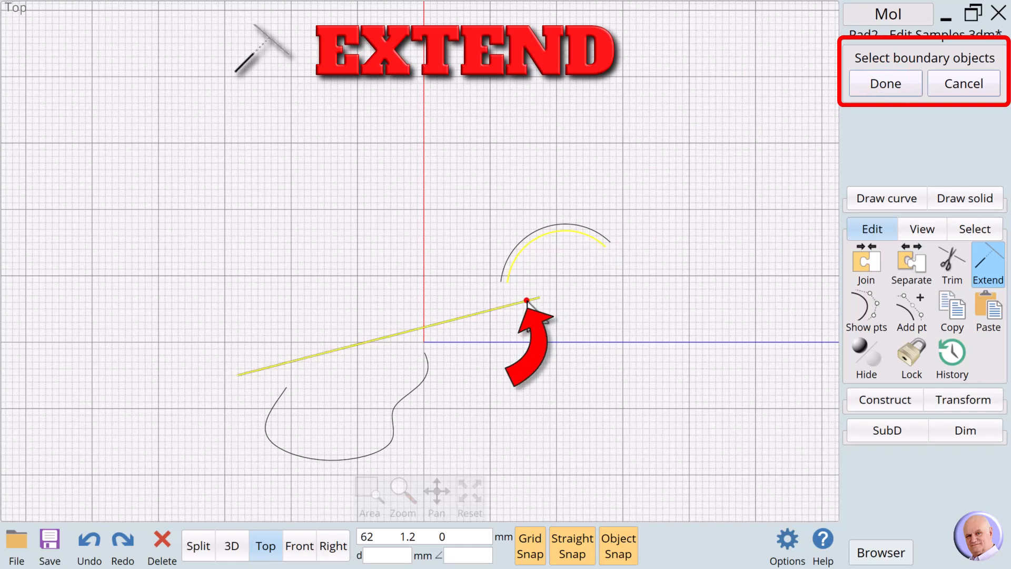
click(875, 84)
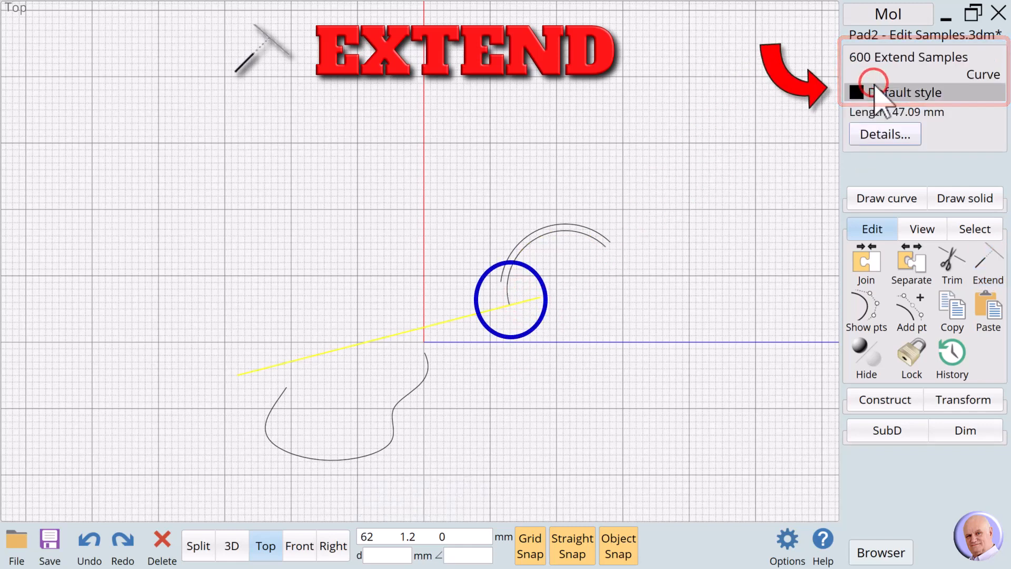
click(516, 380)
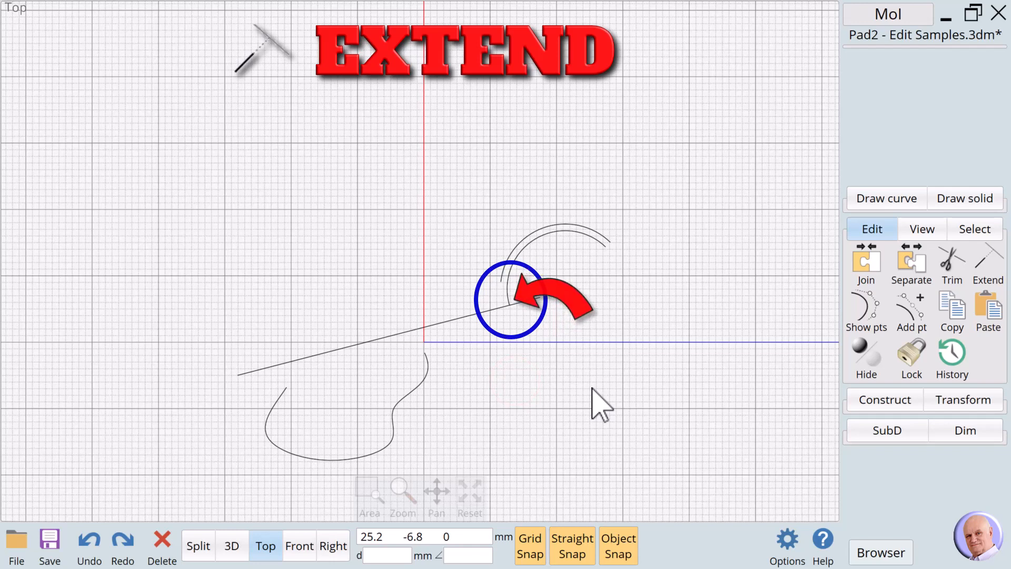
- Extend the outer arc from its right end around to the diagonal line as the boundary
click(980, 263)
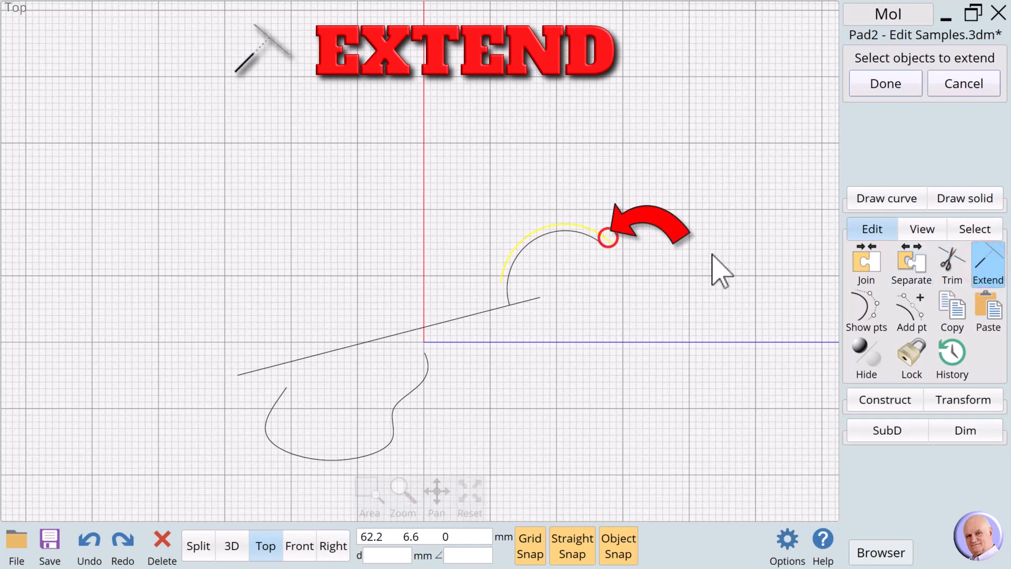
click(858, 84)
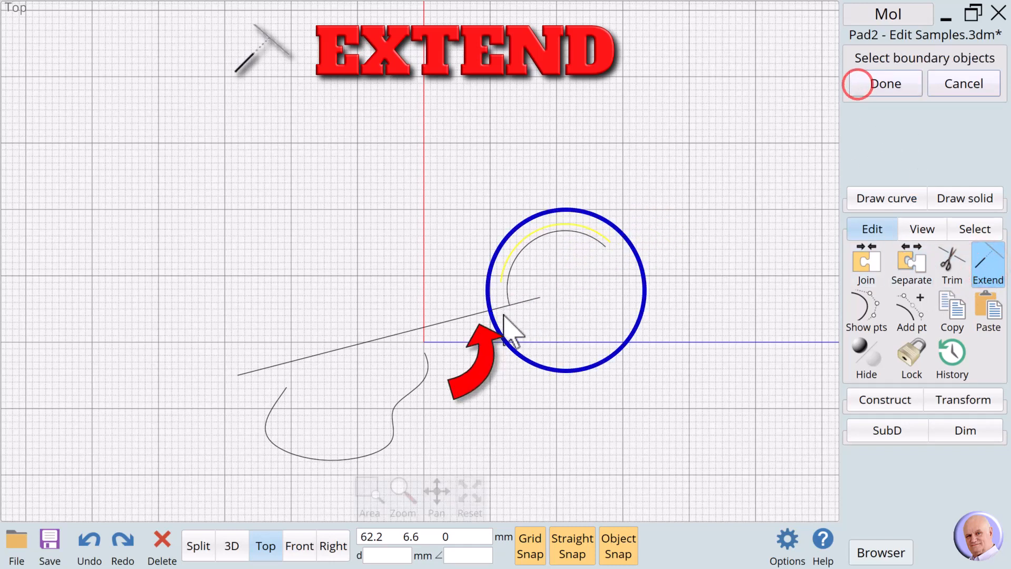
click(486, 309)
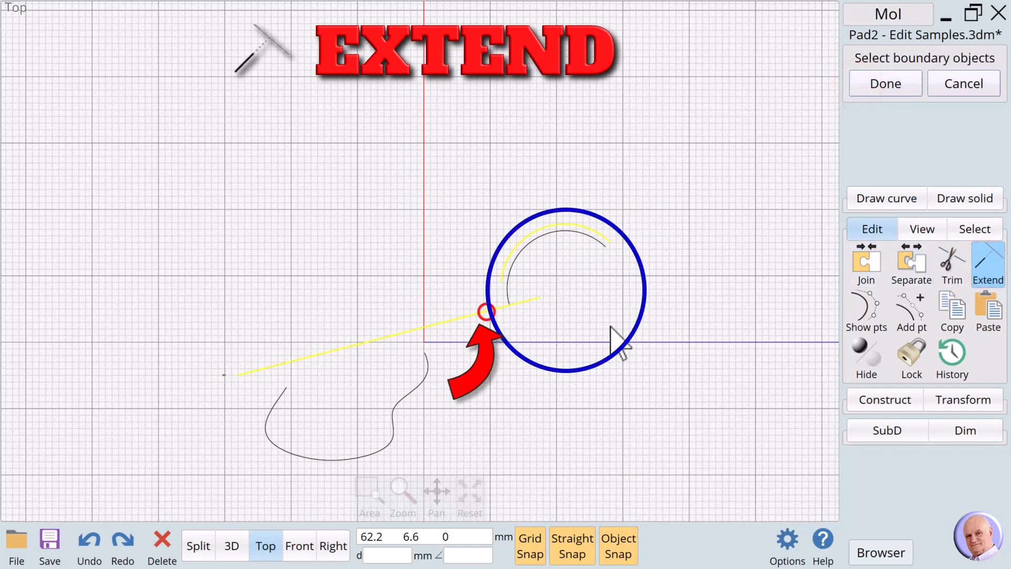
click(901, 87)
click(653, 364)
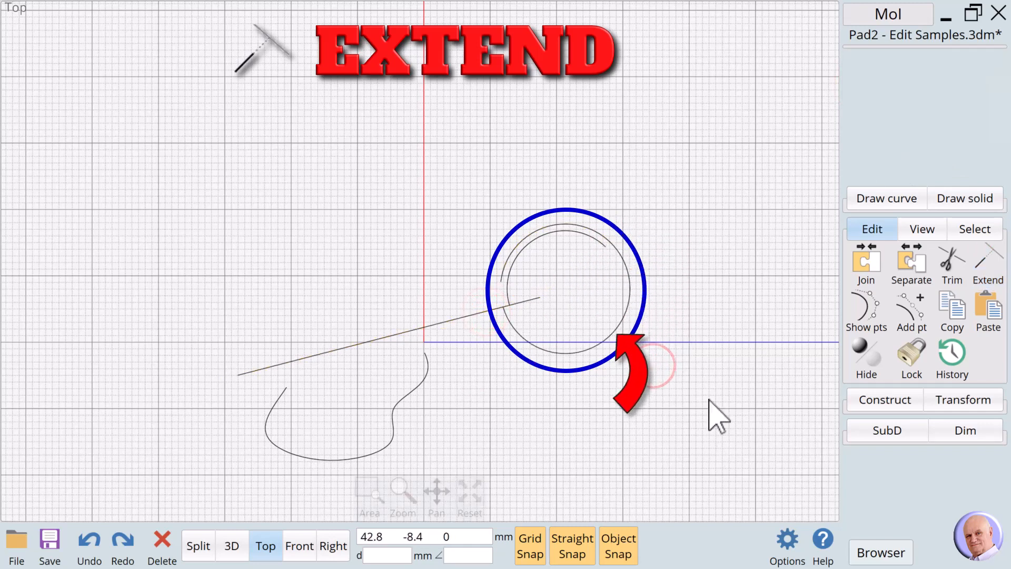
- Extend the upper-right end of the freeform curve below the diagonal line to meet that line
click(475, 396)
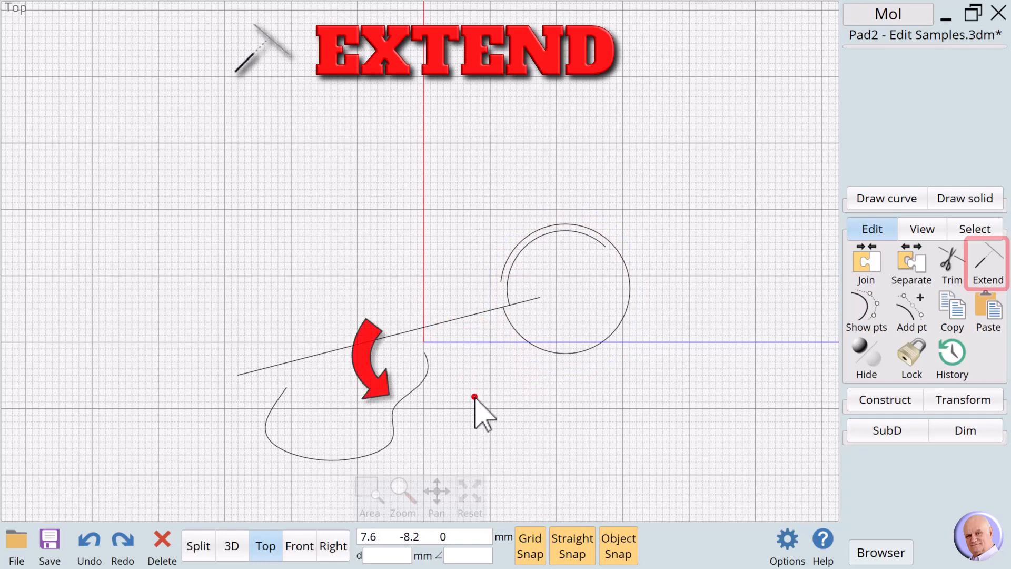
click(403, 395)
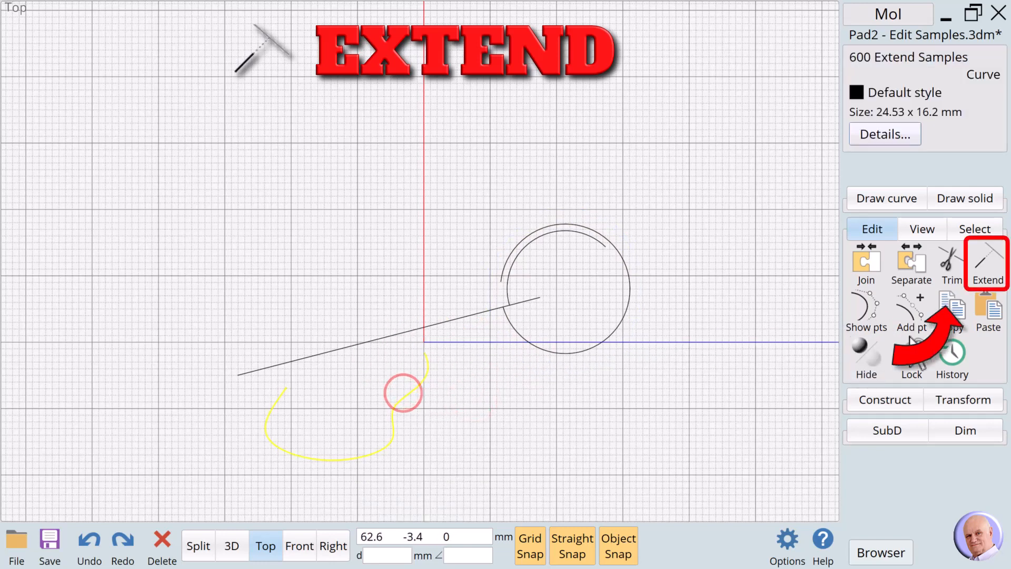
click(988, 261)
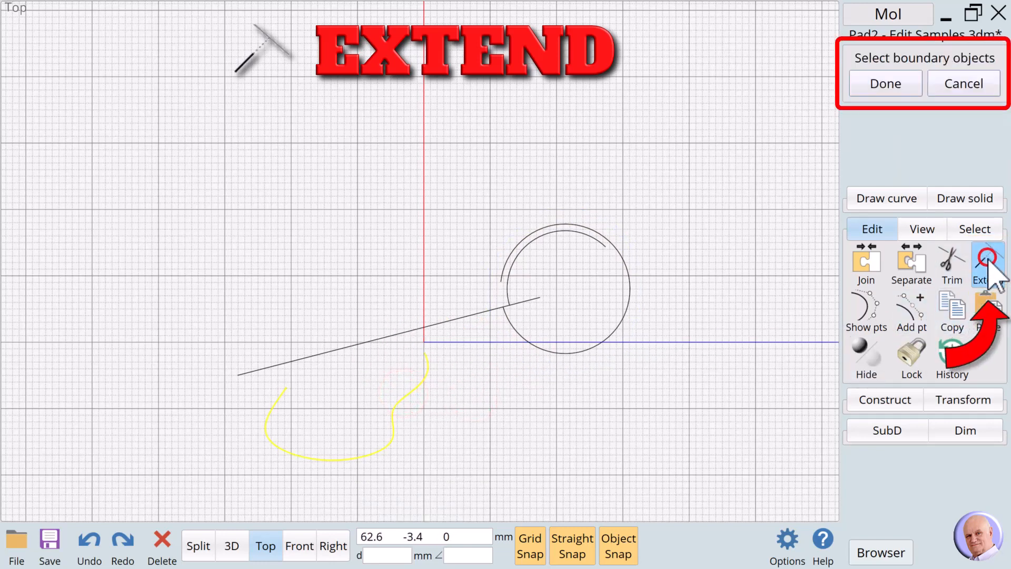
click(446, 320)
click(891, 89)
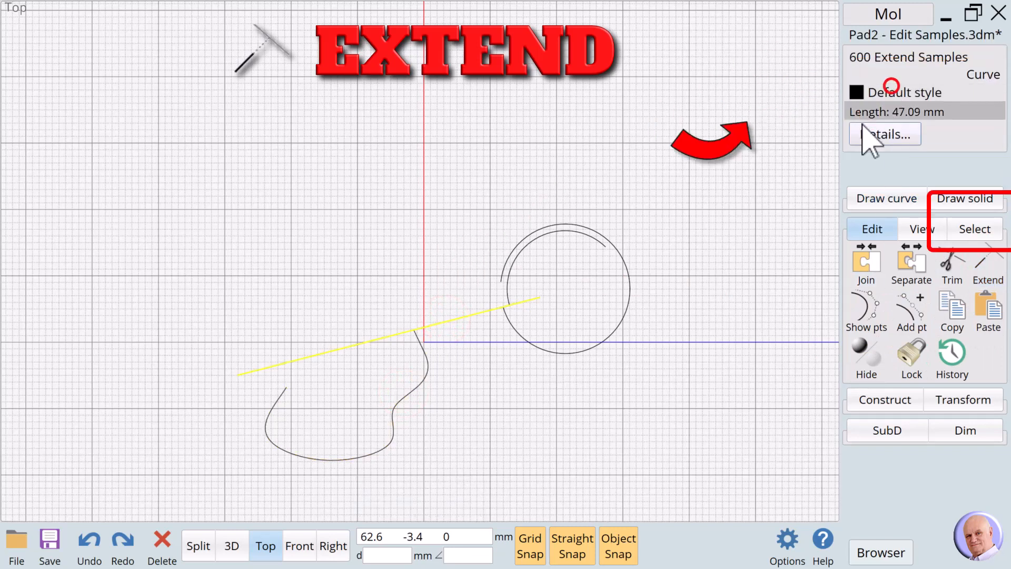
click(481, 422)
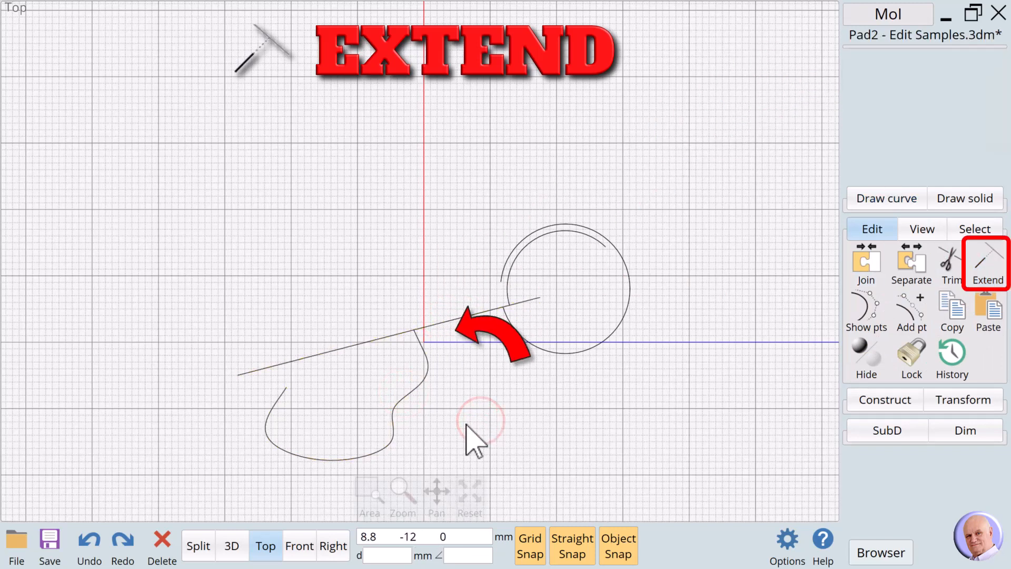
- Use a mutual Extend to make the freeform curve's open left end and the diagonal line meet in a corner
click(990, 281)
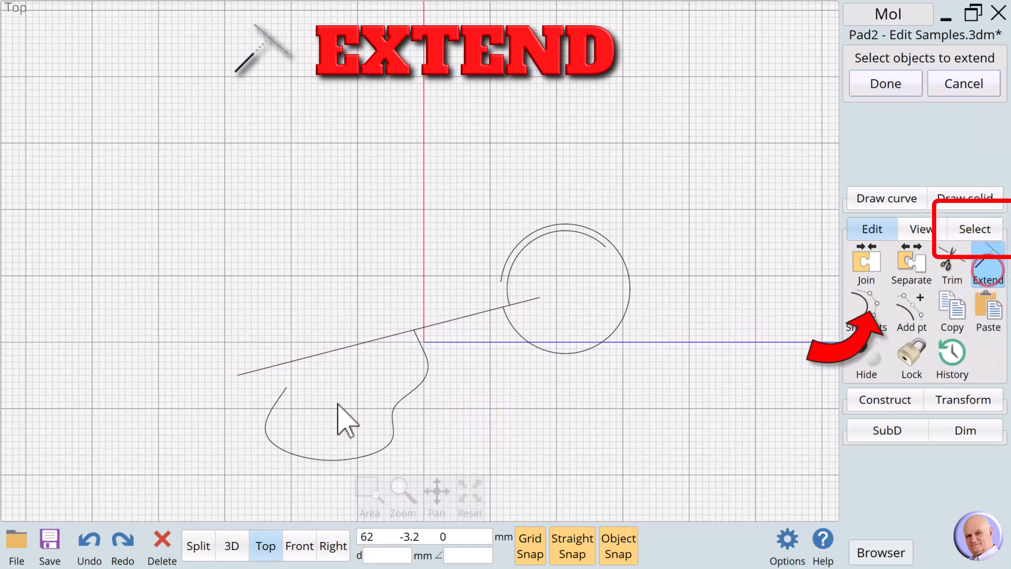
click(276, 405)
click(358, 345)
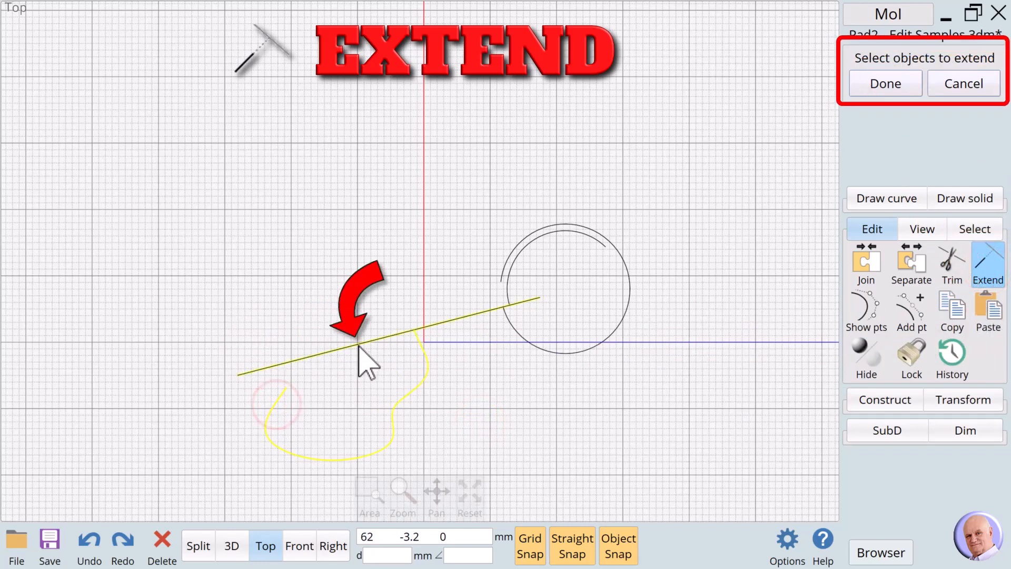
click(887, 83)
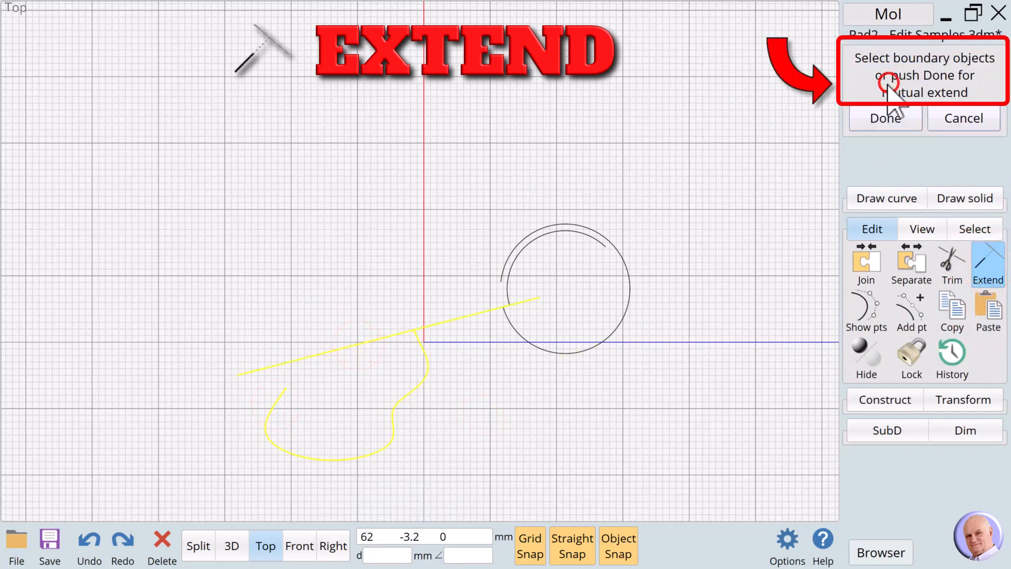
click(886, 122)
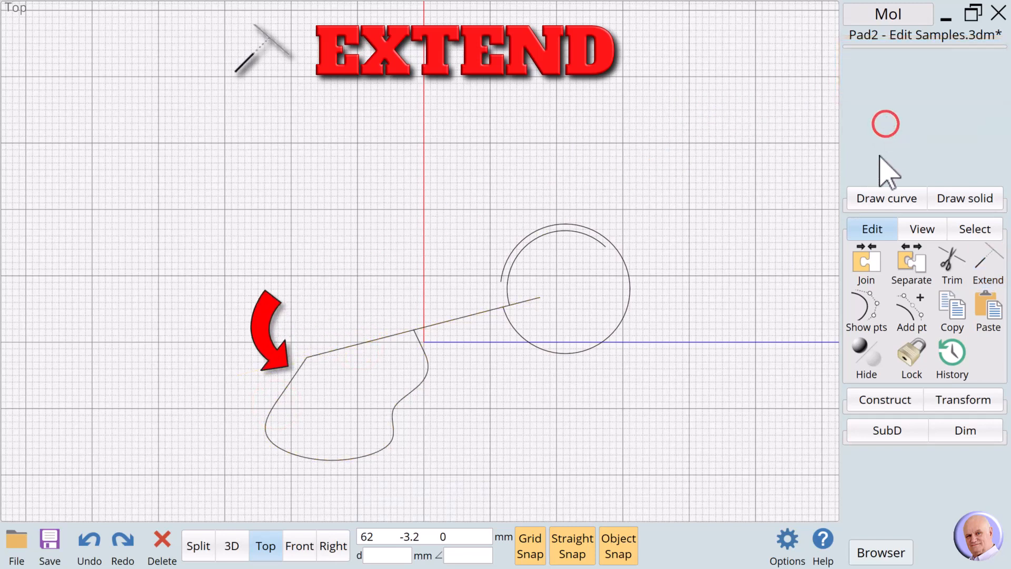
click(504, 392)
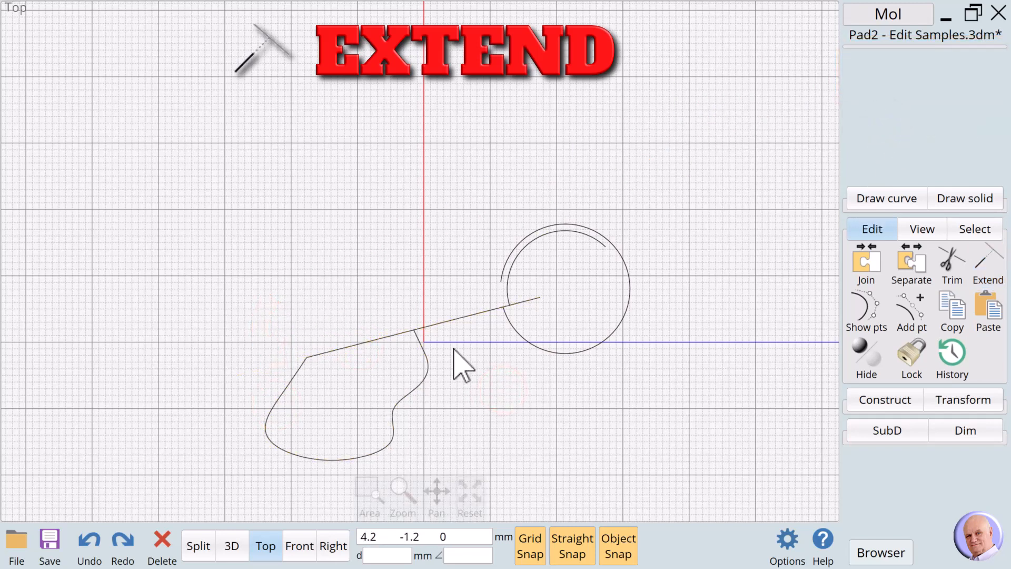
- Mutually trim the freeform curve and the diagonal line, removing the line's part beyond the curve's upper-right end
click(951, 262)
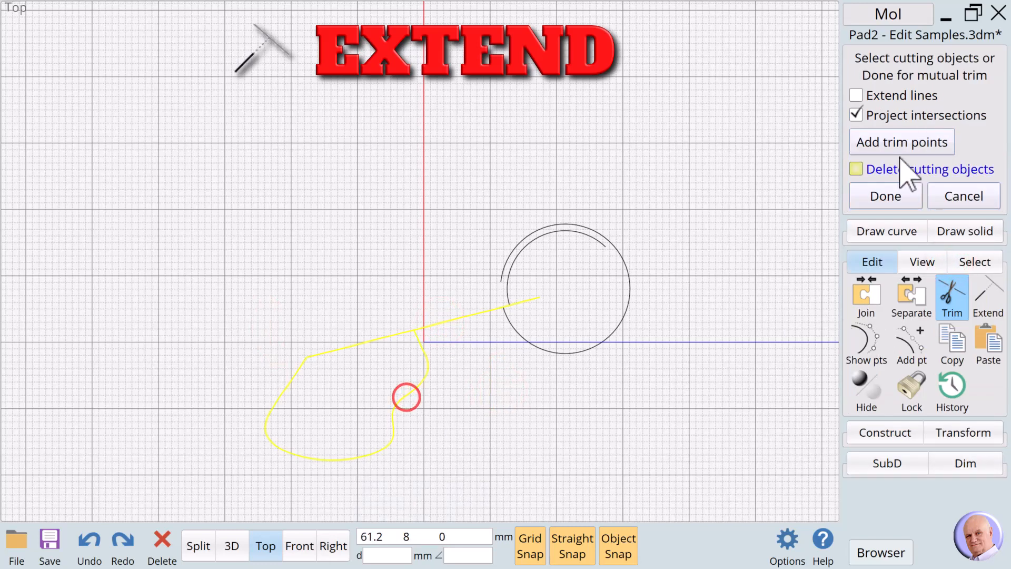
click(893, 198)
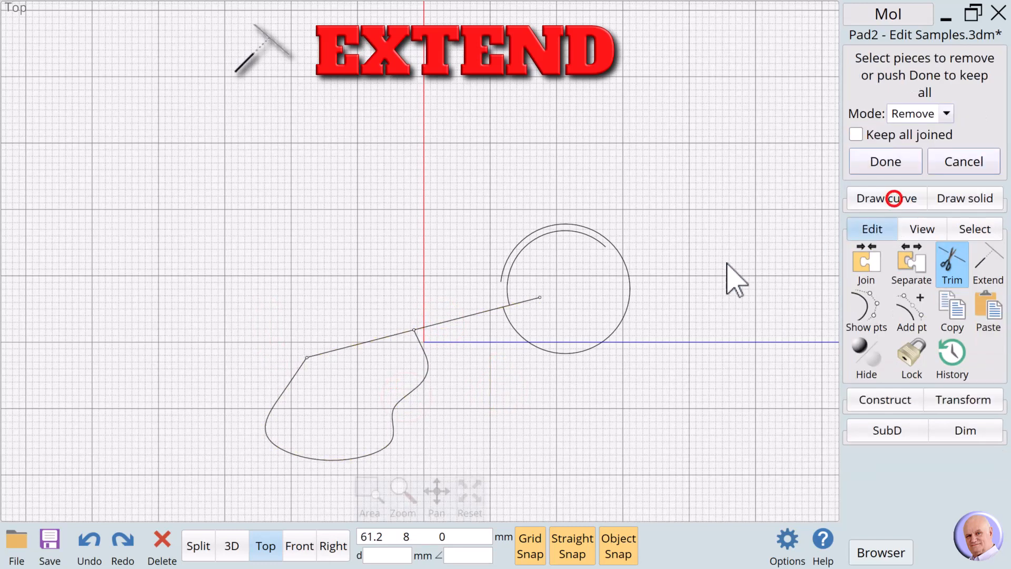
click(466, 320)
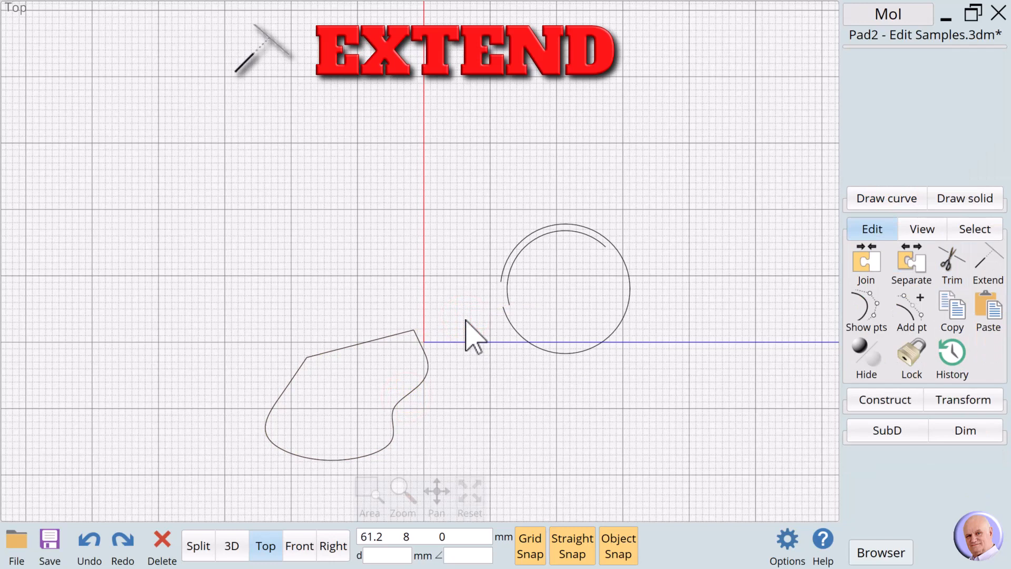
- Join the freeform curve and the remaining line segment into one closed curve
drag(214, 293, 463, 505)
click(867, 263)
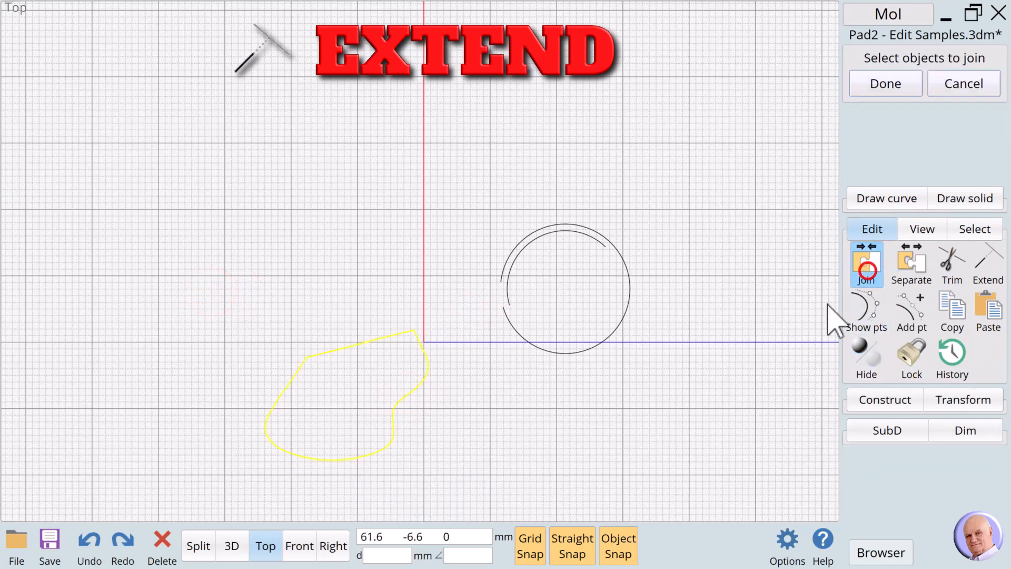
click(498, 404)
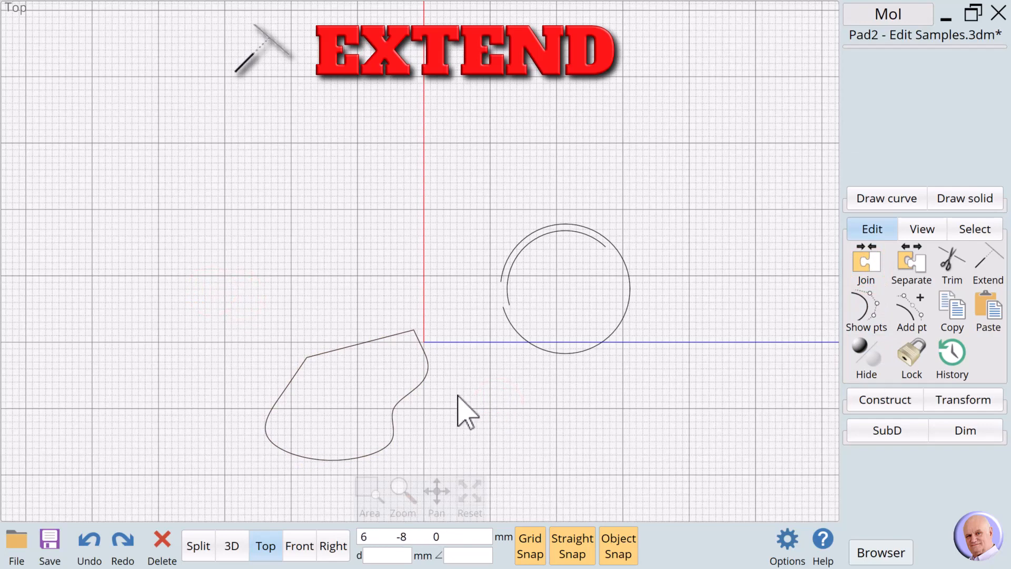
click(412, 389)
click(593, 411)
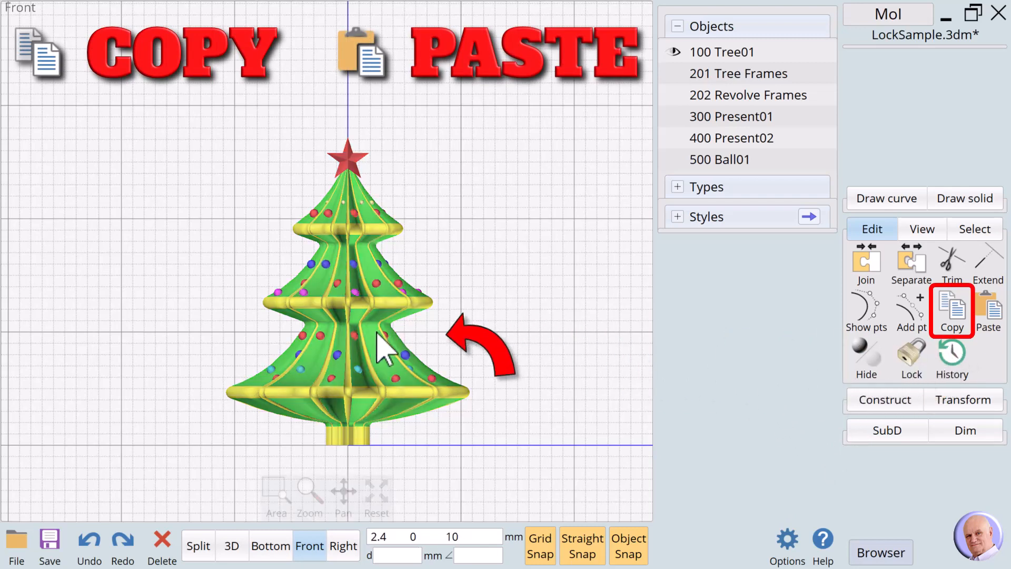
- Copy and paste the Christmas tree in place and name the pasted copy 200 Tree2
click(377, 334)
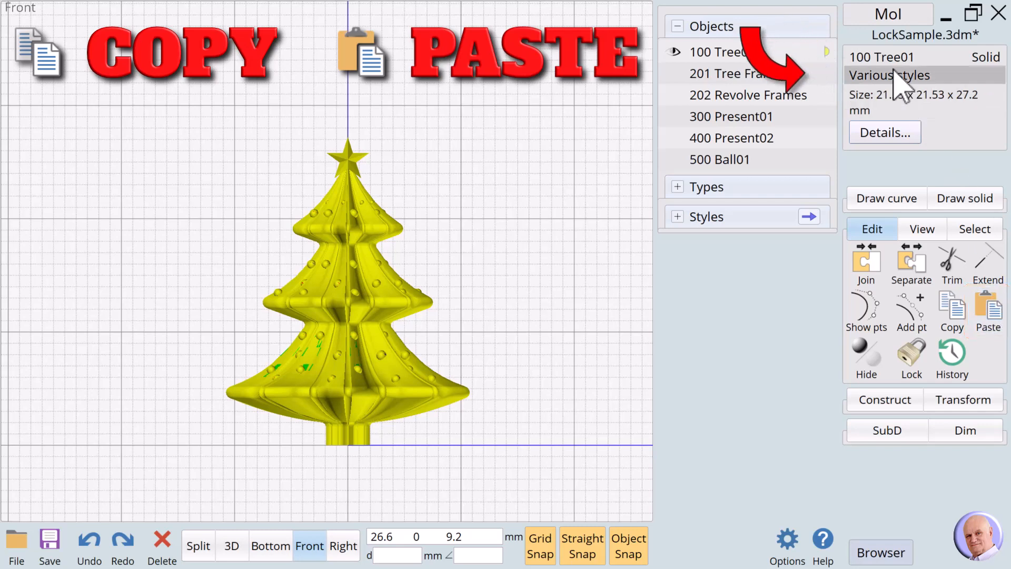
click(882, 55)
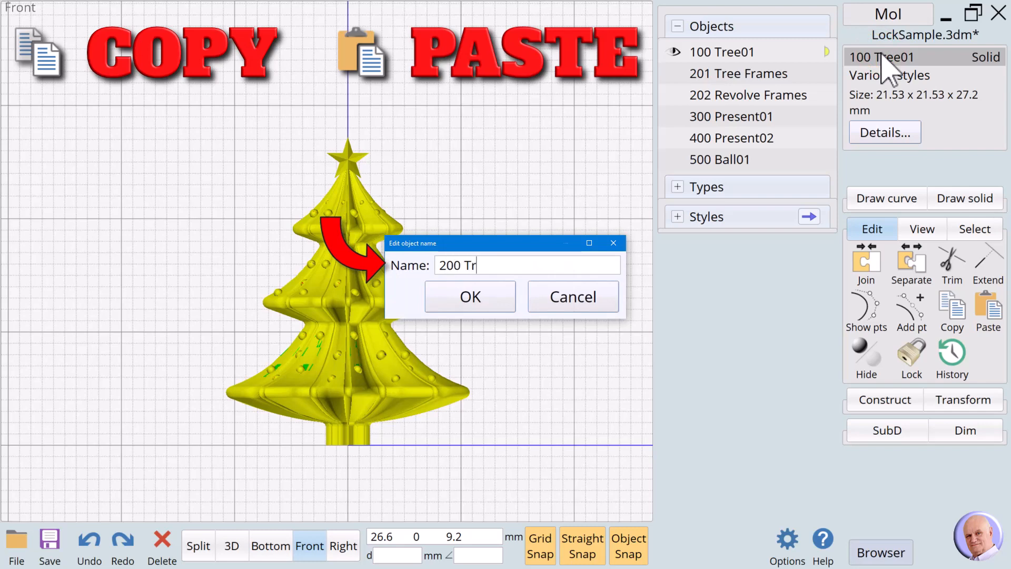
text(200 Tree2)
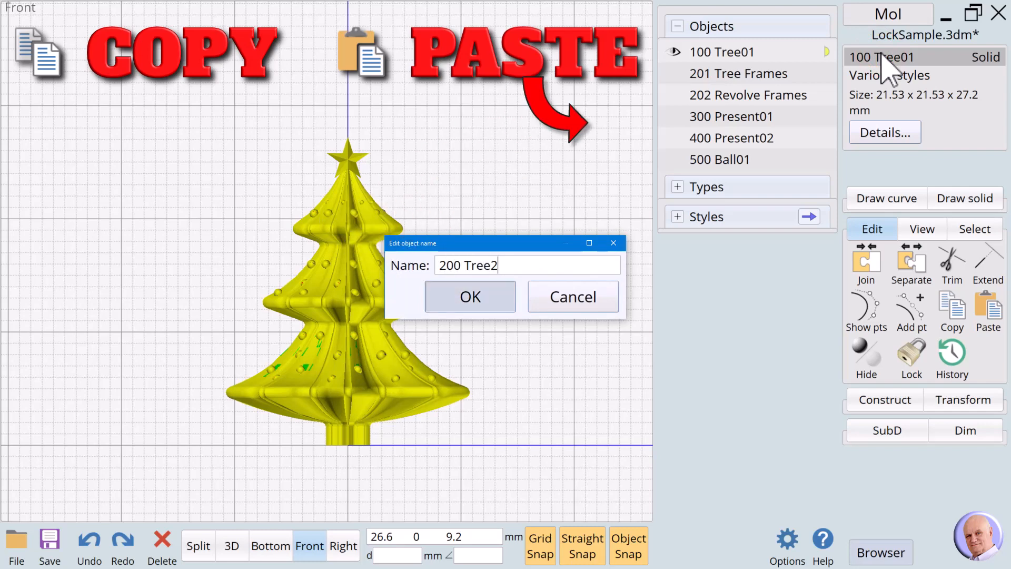
key(Return)
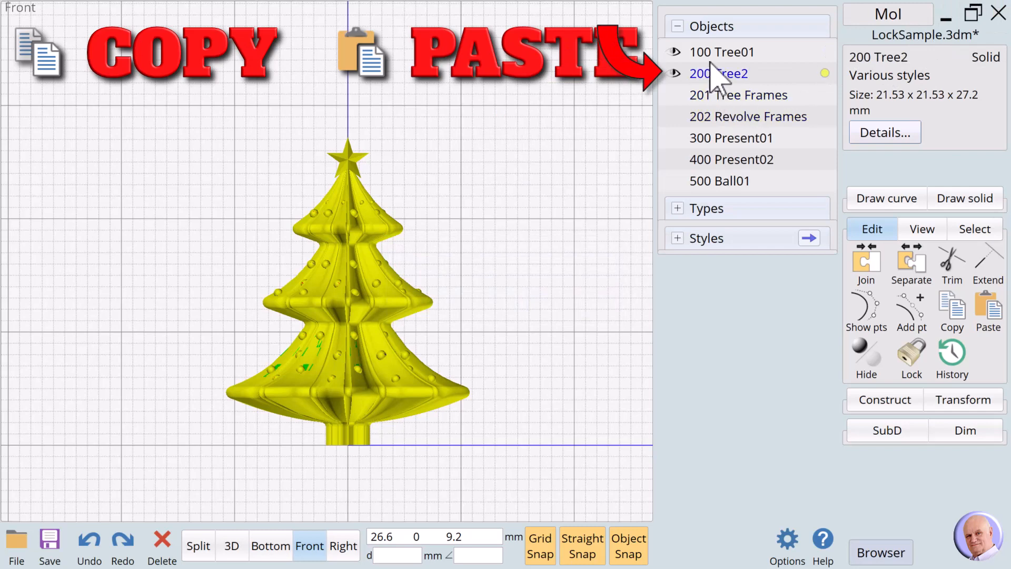
click(543, 207)
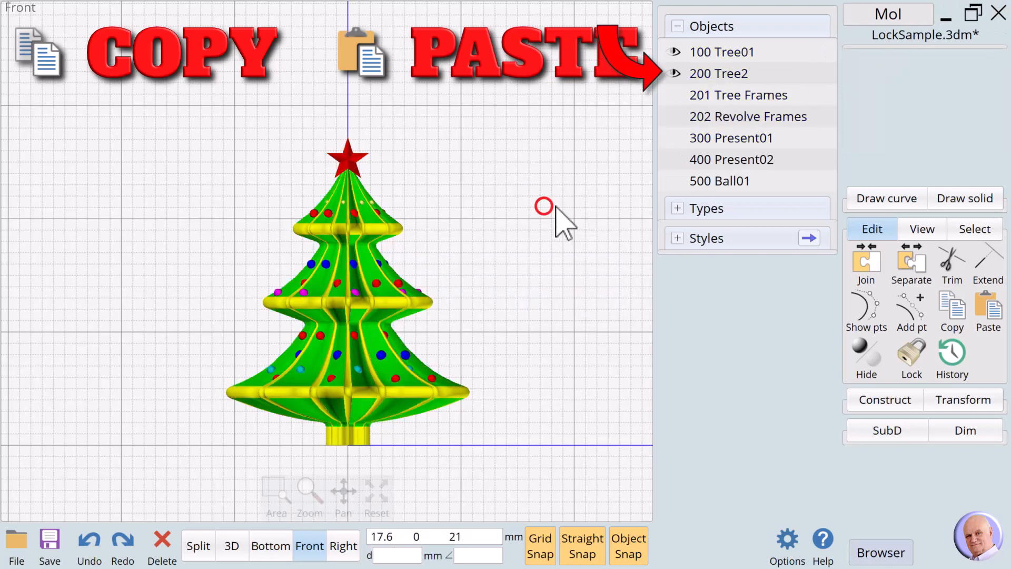
- Select the 200 Tree2 copy and move it to the right, beside the original tree
click(826, 76)
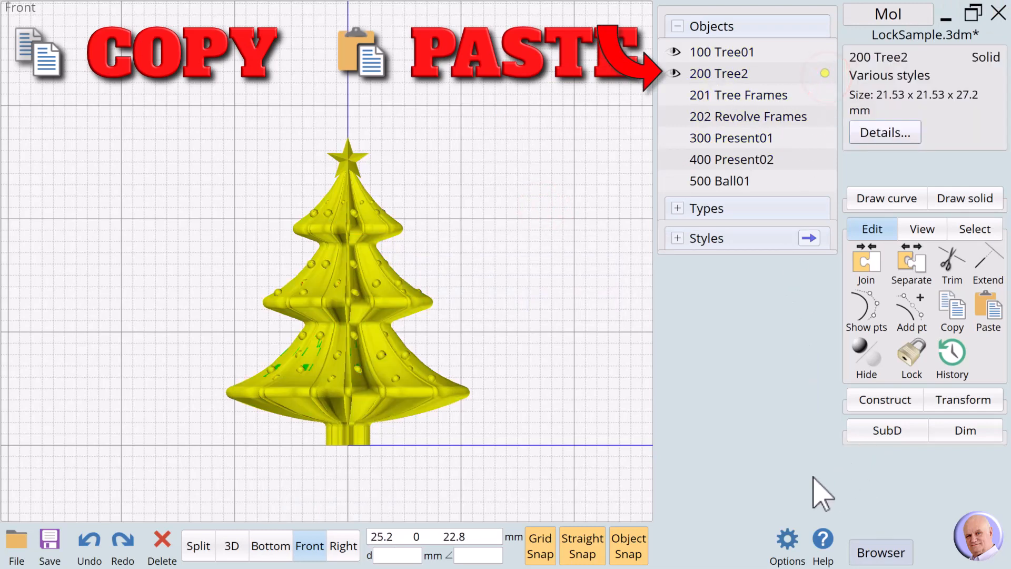
drag(366, 363, 516, 370)
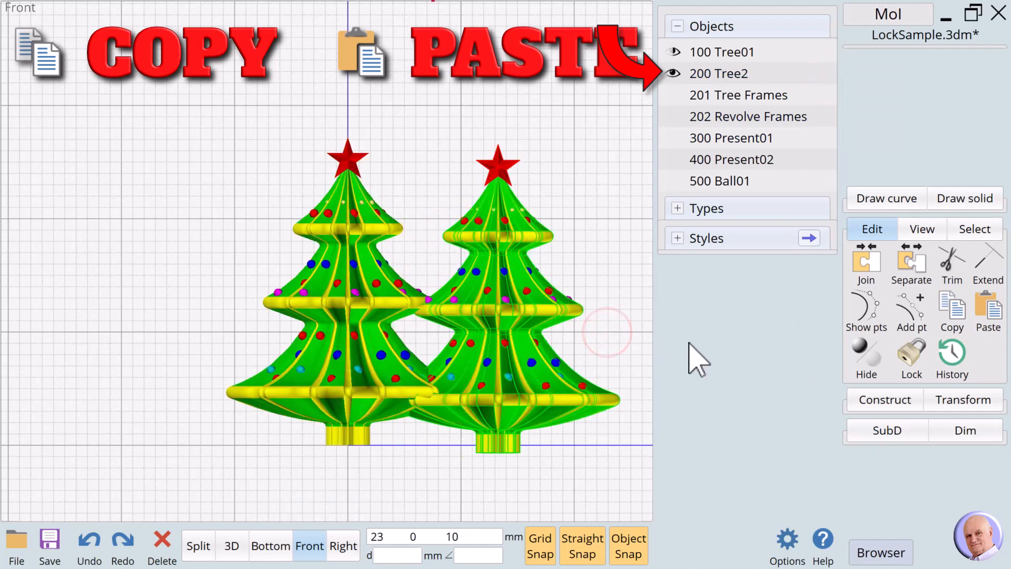
click(534, 364)
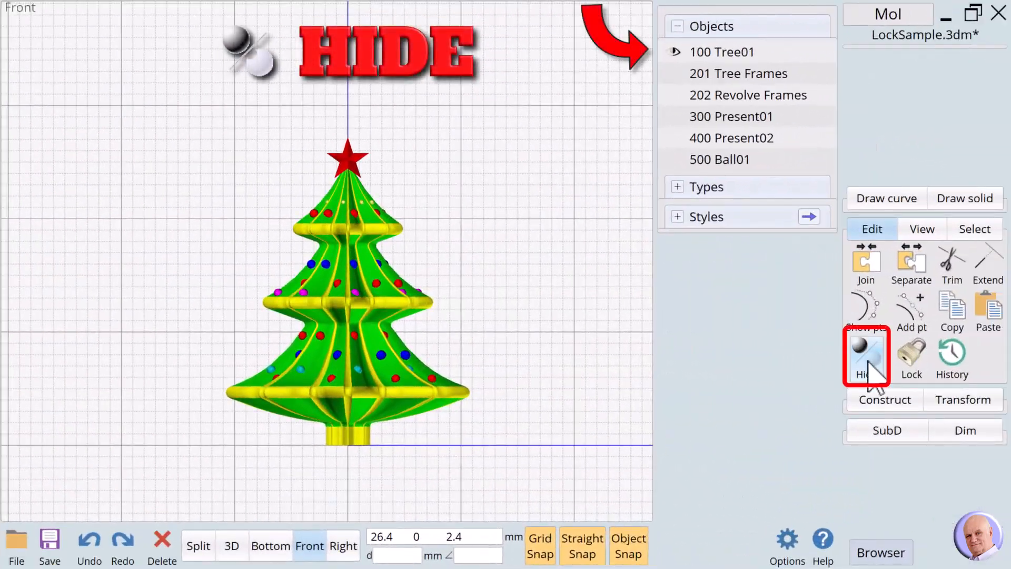
- Toggle the tree frames, revolve frames, presents and ball between shown and hidden several times, leaving them hidden
click(867, 361)
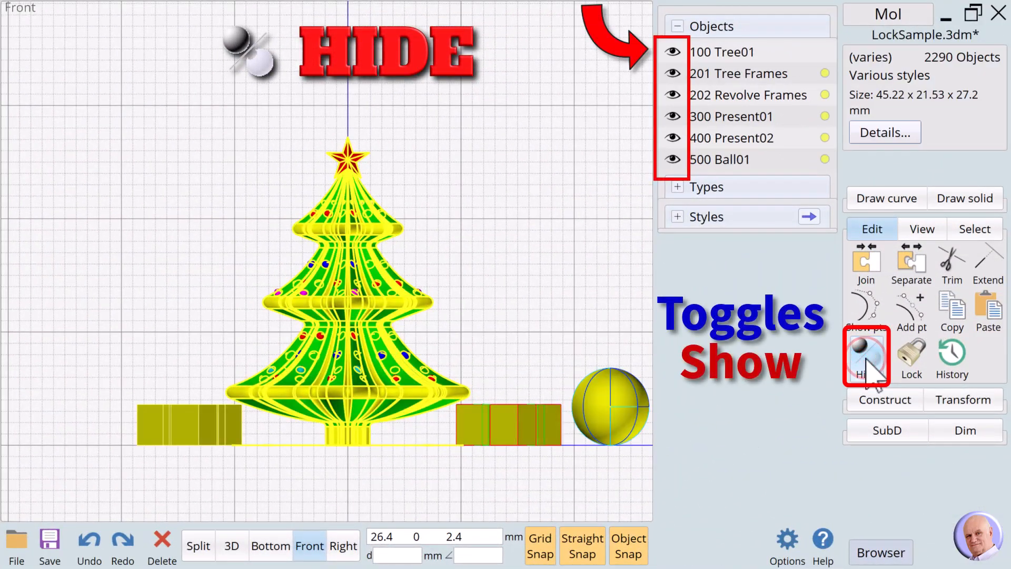
click(867, 361)
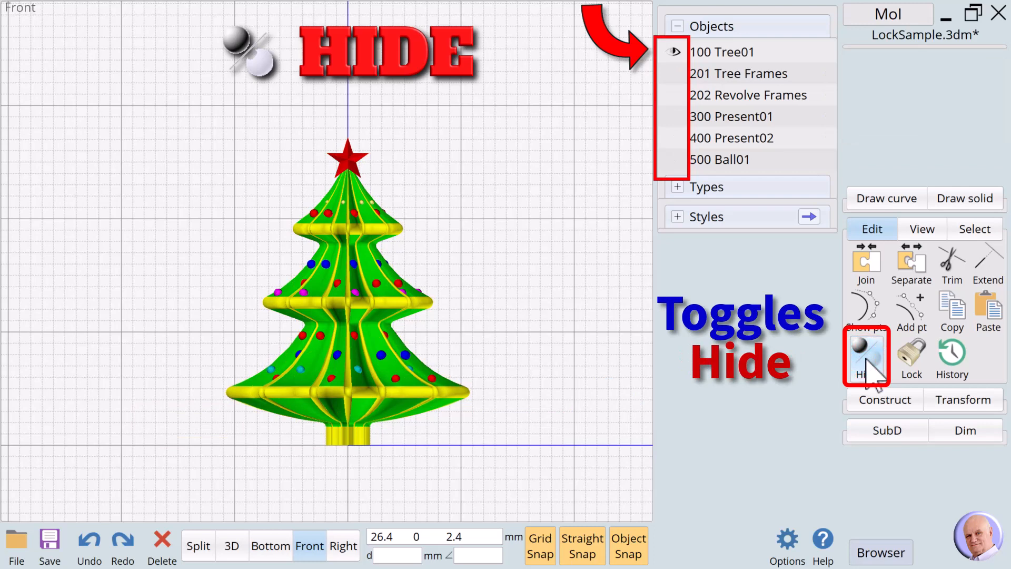
click(867, 361)
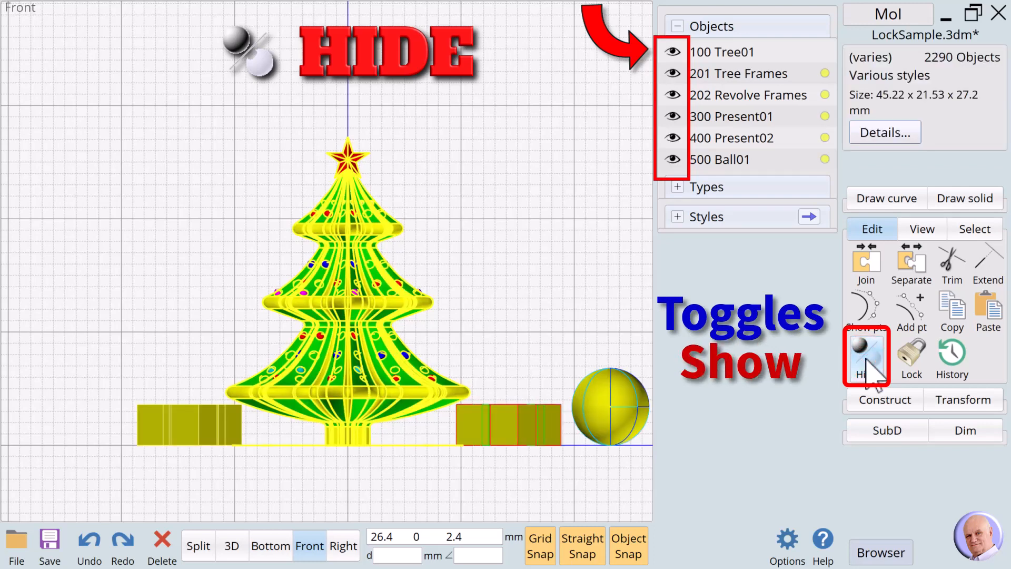
click(866, 361)
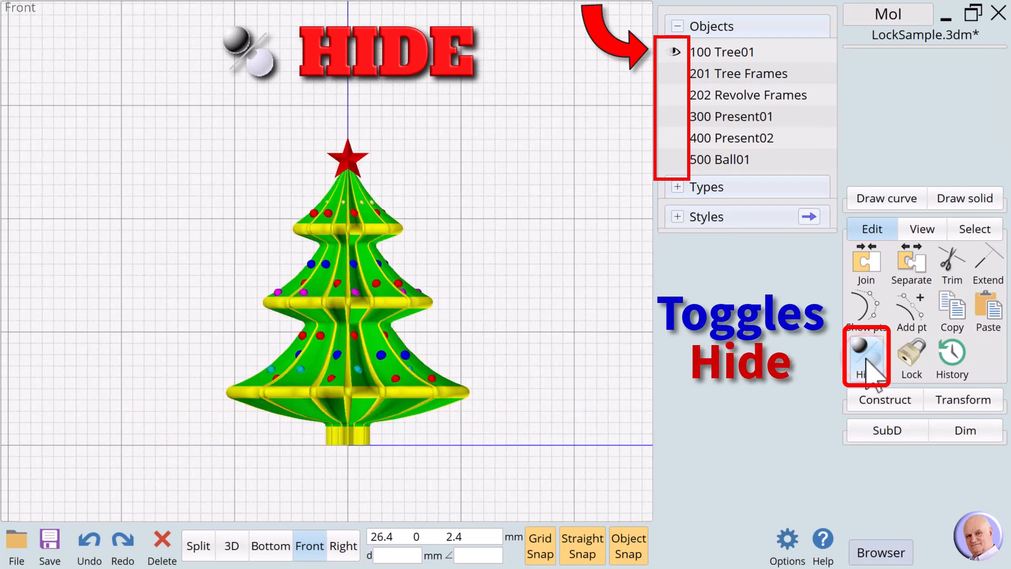
click(867, 360)
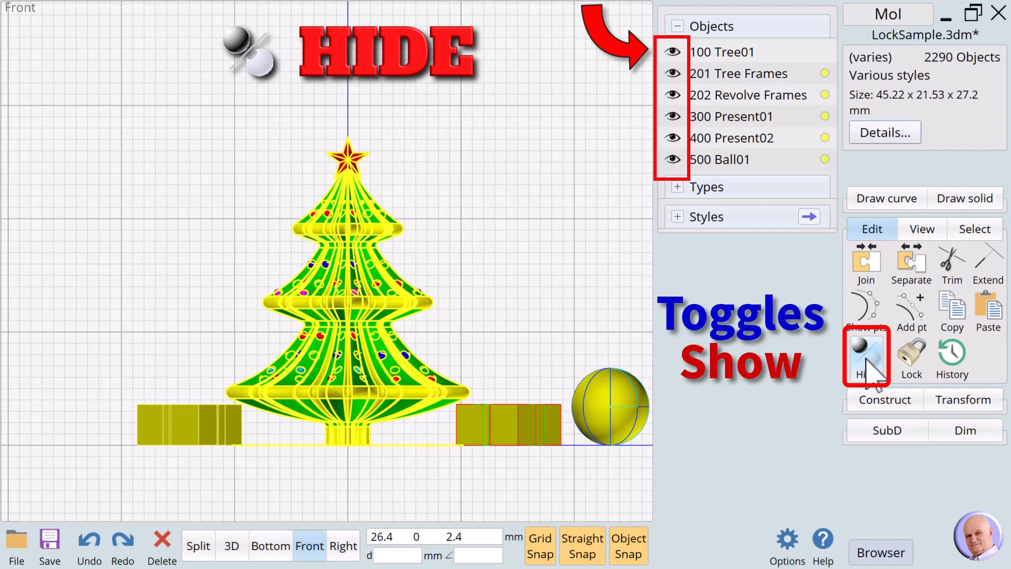
click(866, 361)
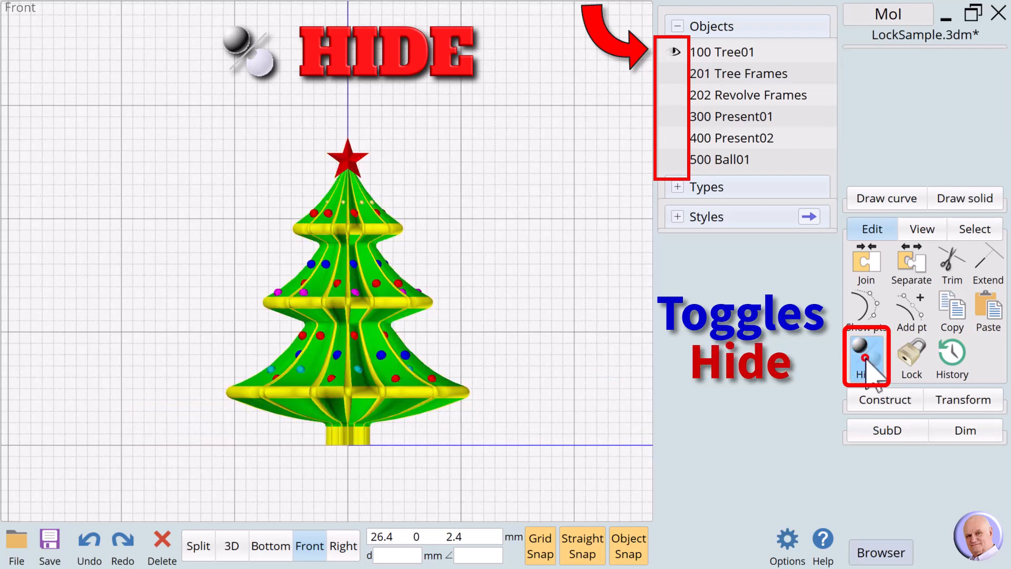
click(866, 361)
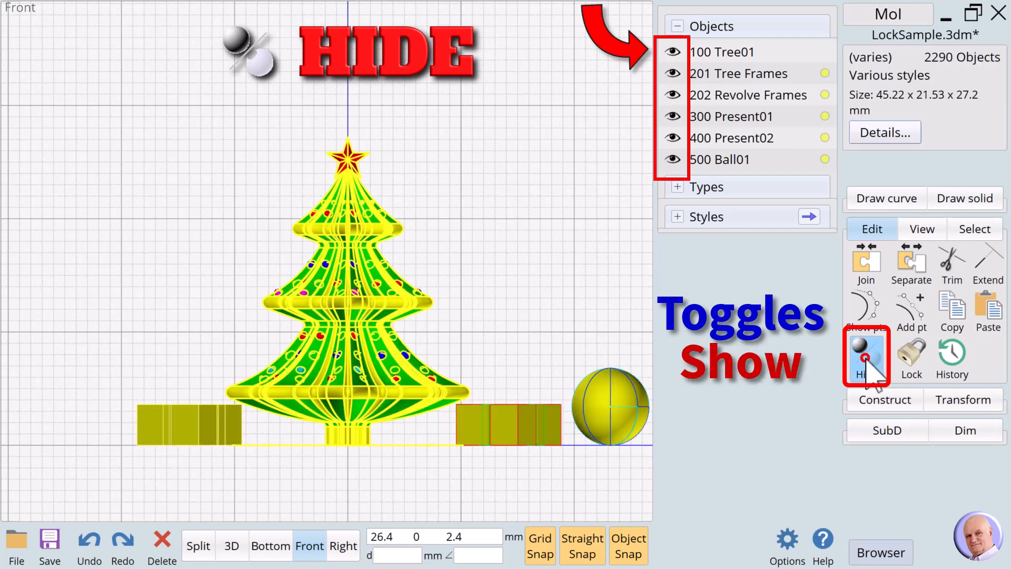
click(867, 364)
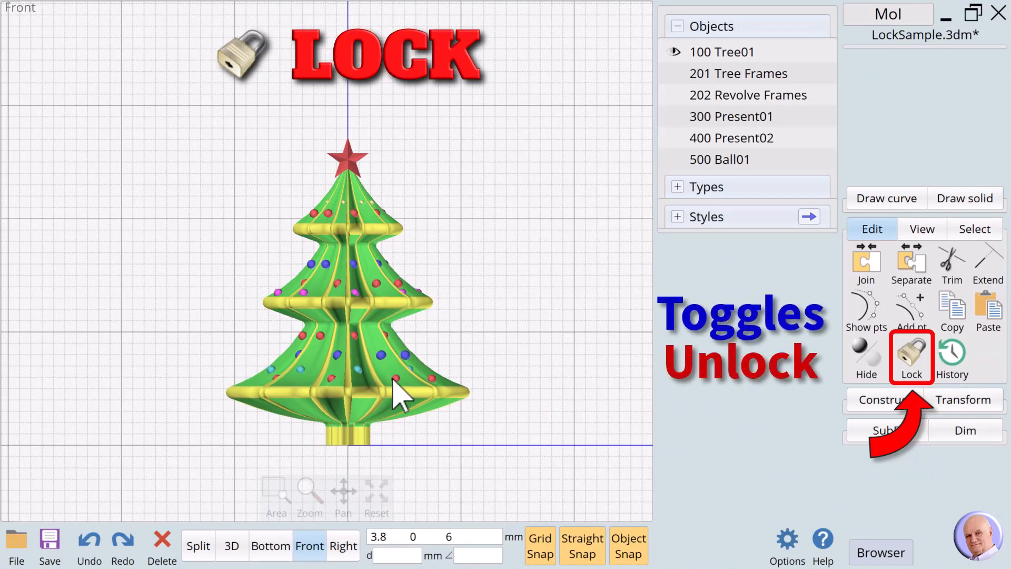
- Lock the 100 Tree01 tree and try to move it in the front view
click(393, 379)
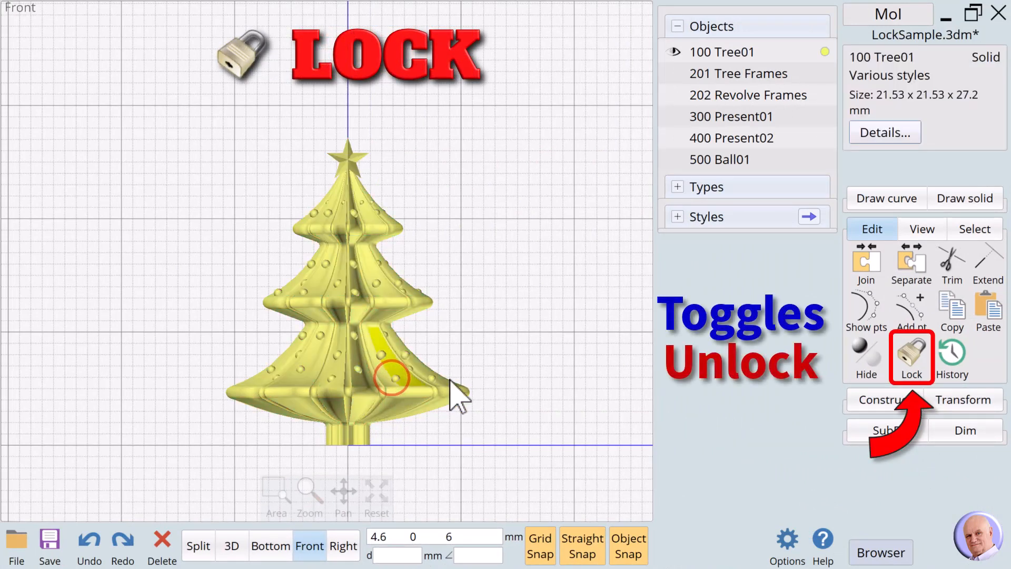
click(911, 360)
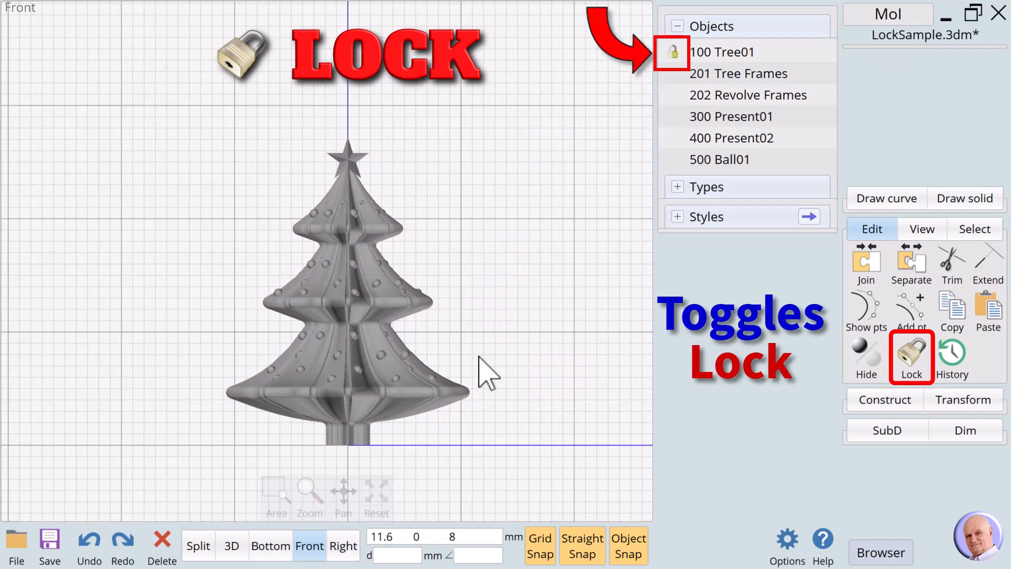
drag(409, 355, 433, 375)
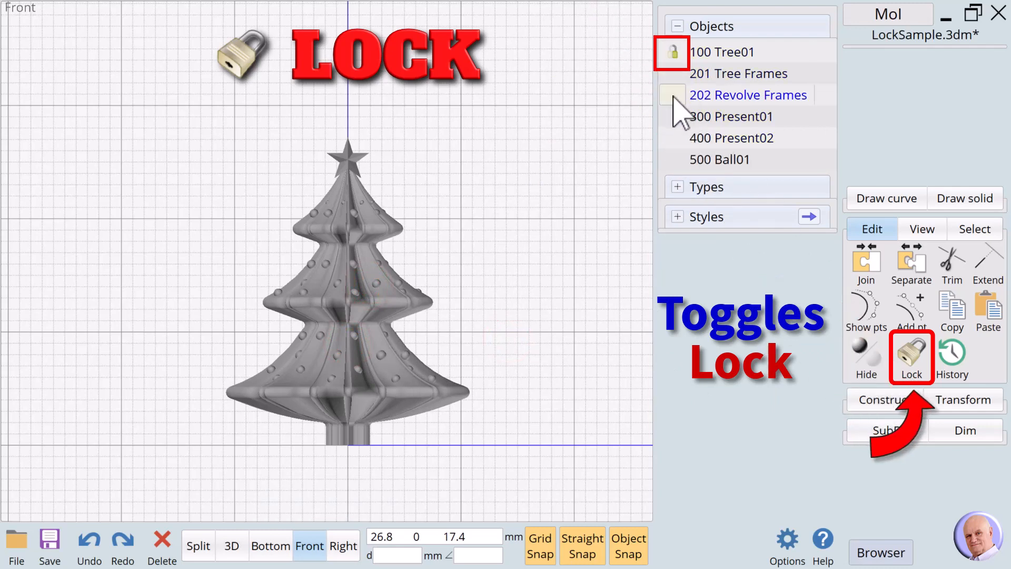
- Unlock the Christmas tree
click(912, 365)
click(517, 308)
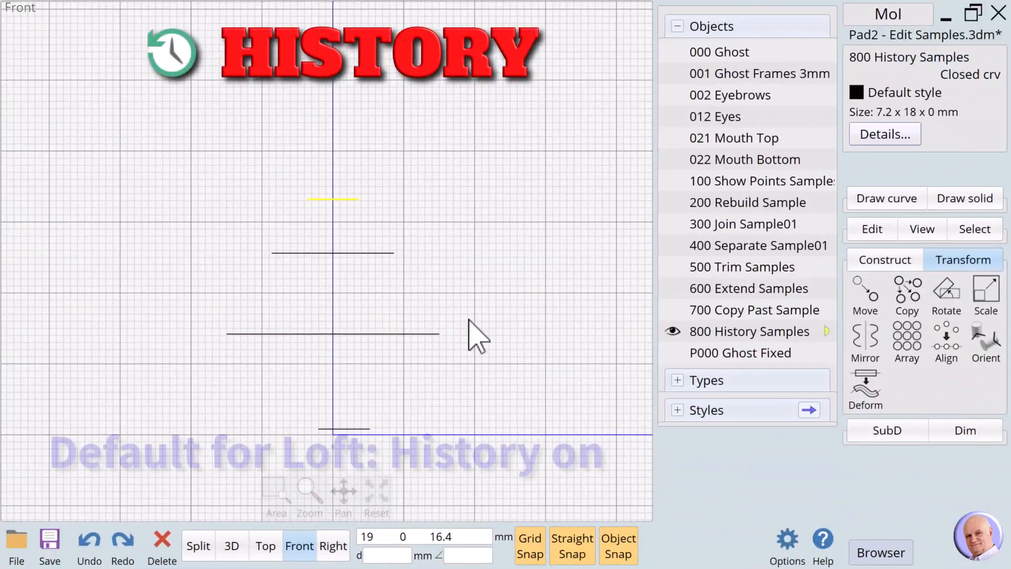
- Loft the four History Samples ellipses into a vase using the Normal style, Auto profiles and capped ends
click(234, 546)
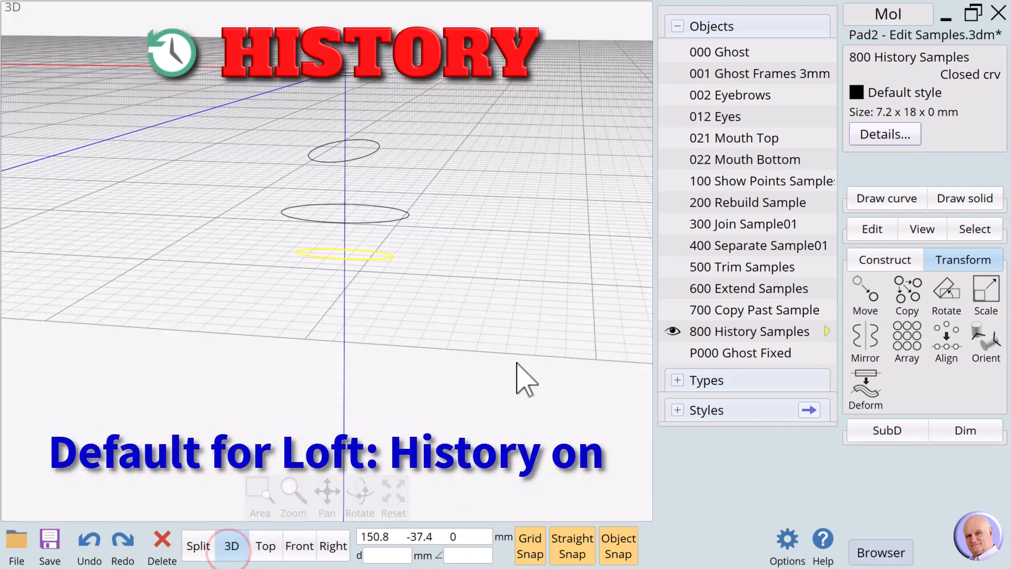
click(512, 313)
click(361, 260)
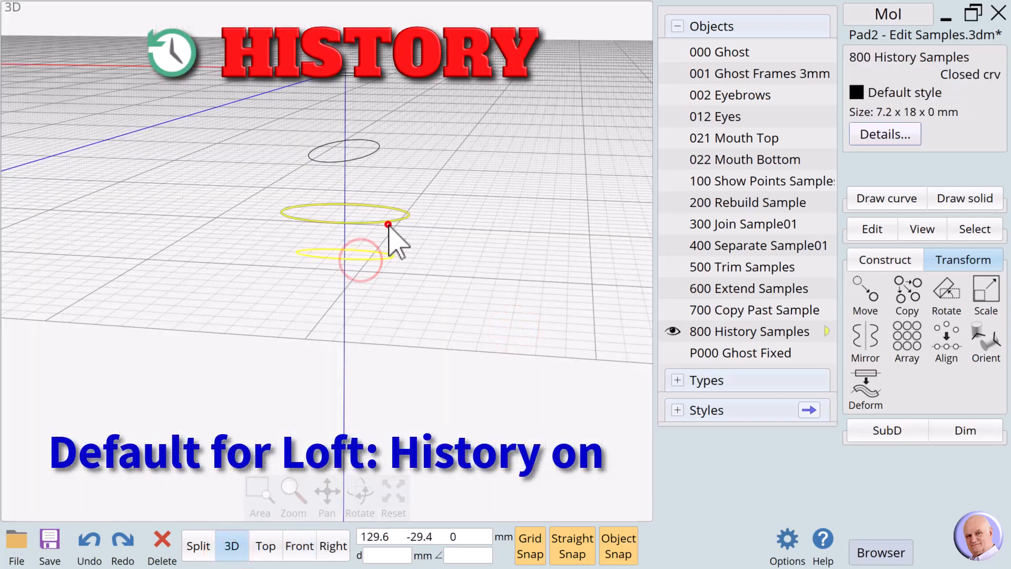
click(388, 221)
click(362, 159)
click(361, 79)
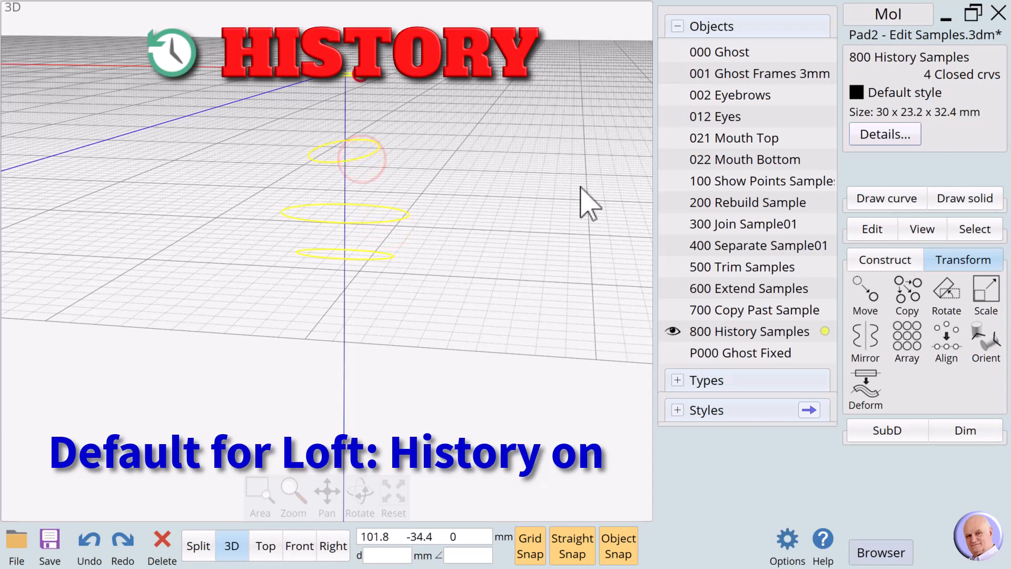
click(885, 261)
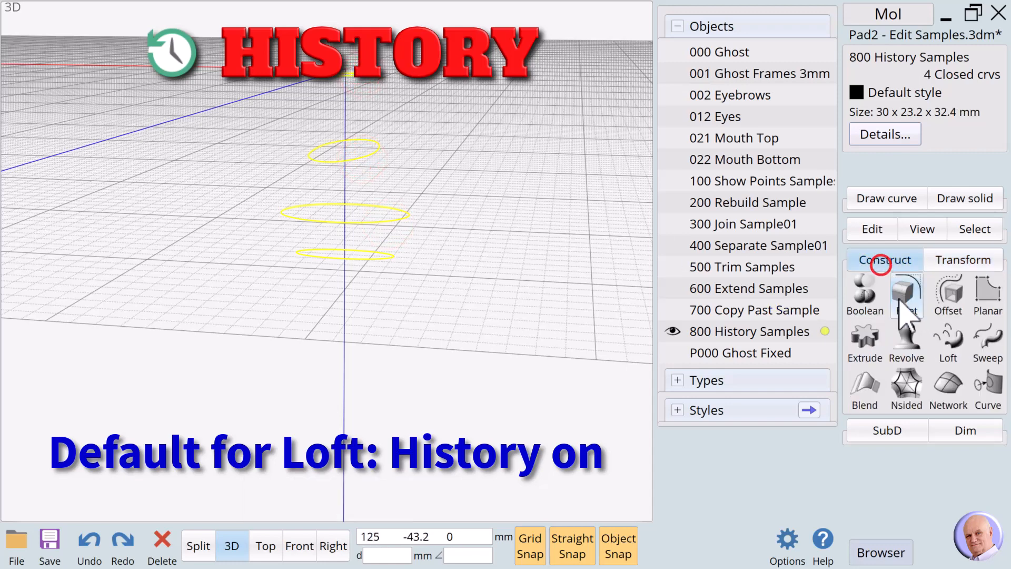
click(948, 337)
click(300, 546)
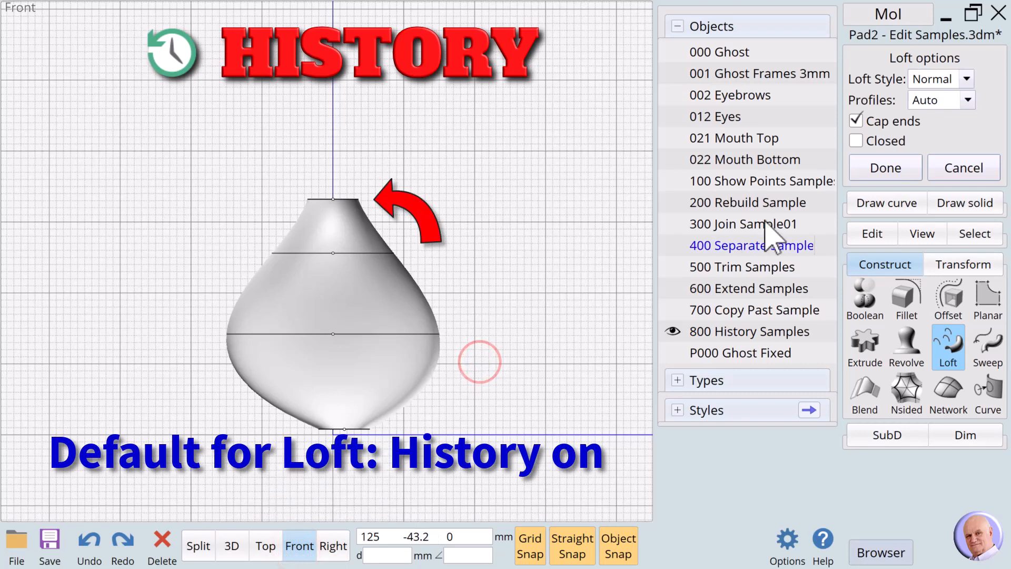
click(875, 166)
click(594, 220)
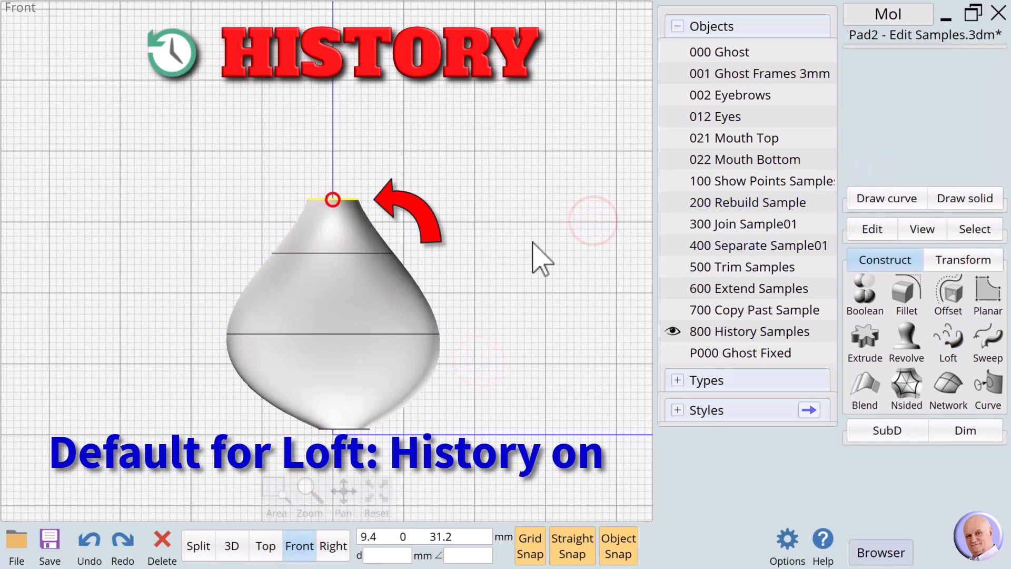
- Raise the vase's top ellipse to a height of about 38.6 mm with a horizontal-center Align in the front view
click(333, 199)
click(952, 260)
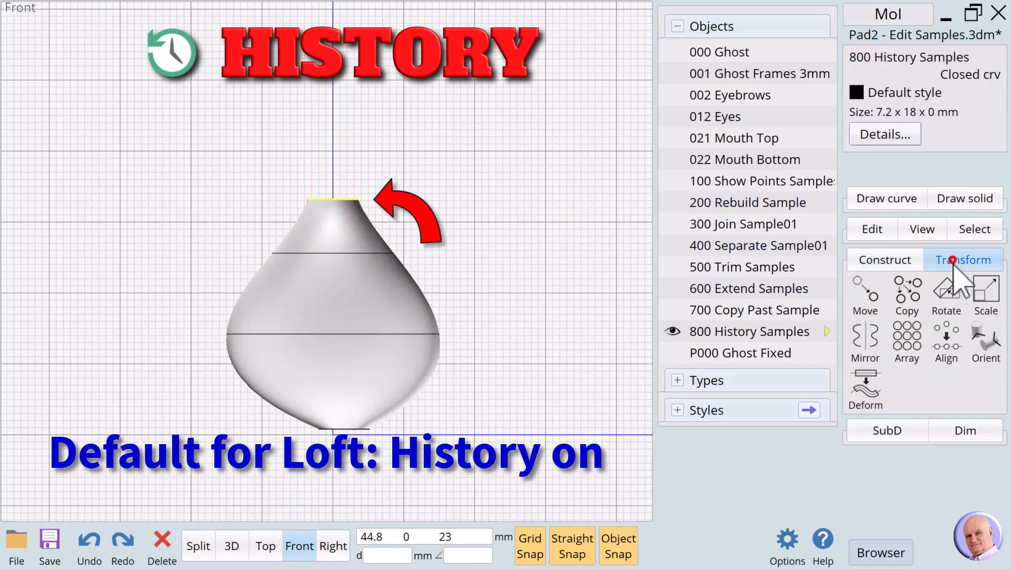
click(947, 356)
click(390, 160)
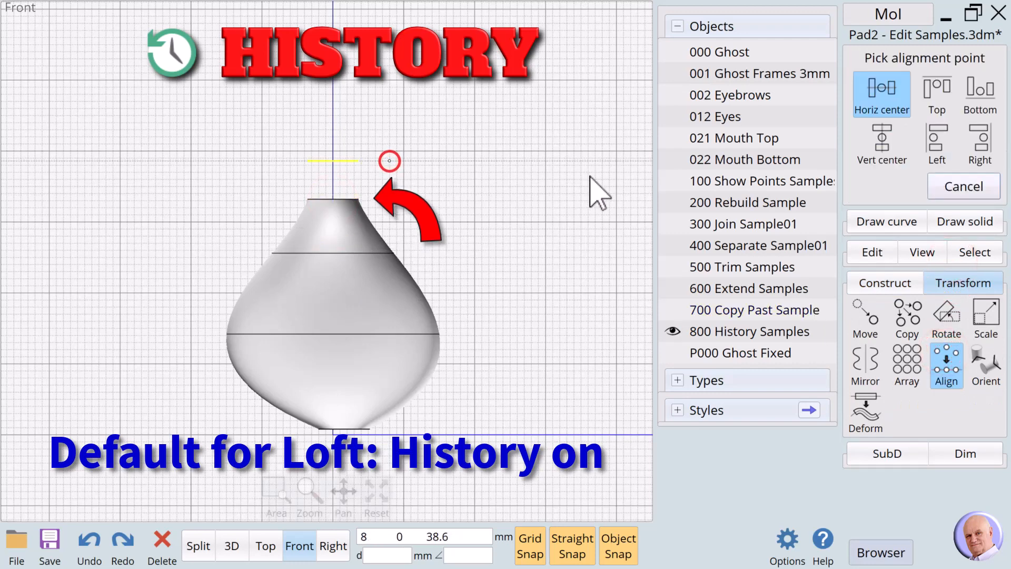
click(553, 178)
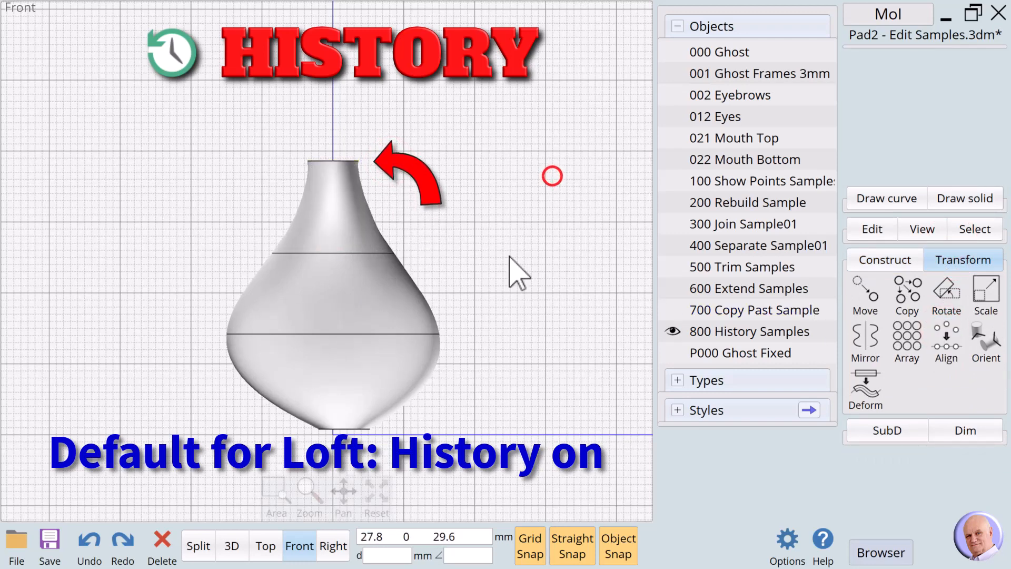
- Undo the alignment of the vase's top ellipse and clear the selection
click(90, 541)
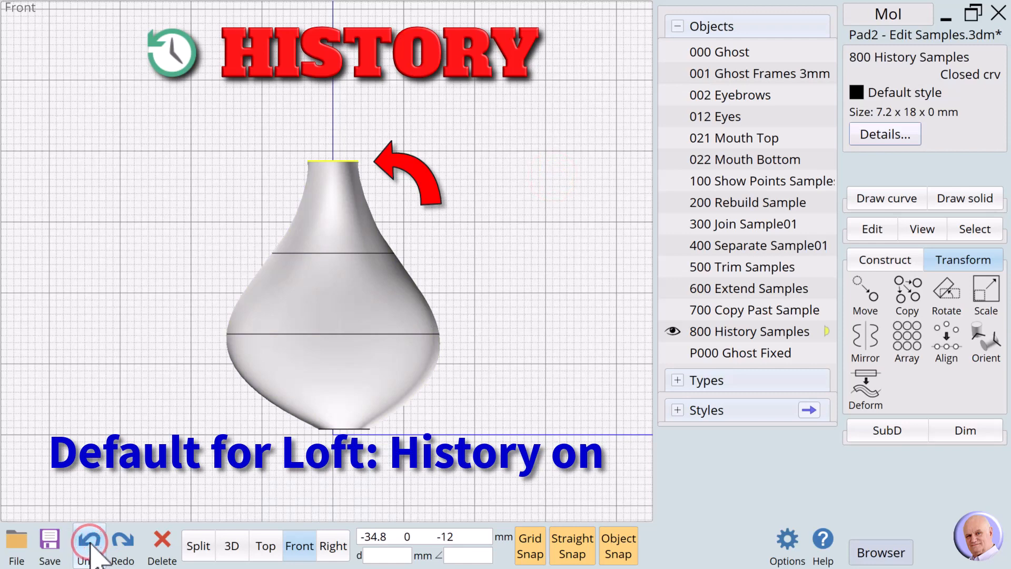
click(90, 548)
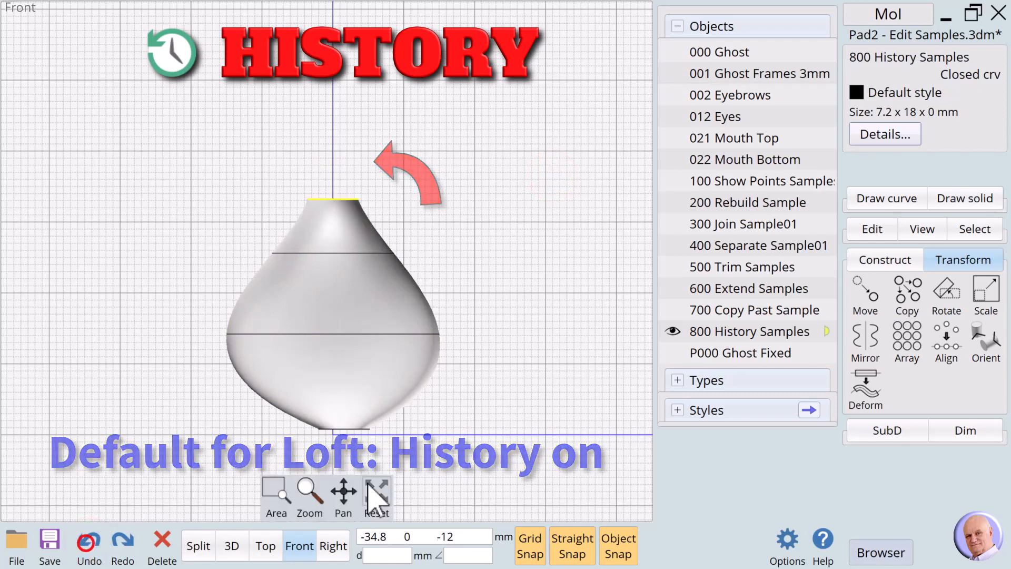
click(519, 330)
- Disable history updates for the lofted vase solid
click(350, 225)
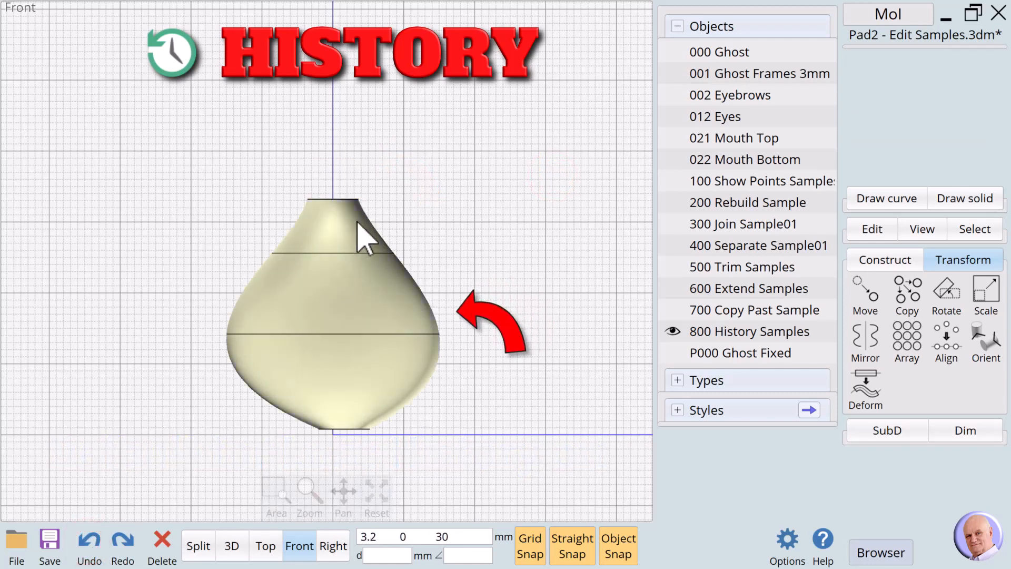
click(357, 224)
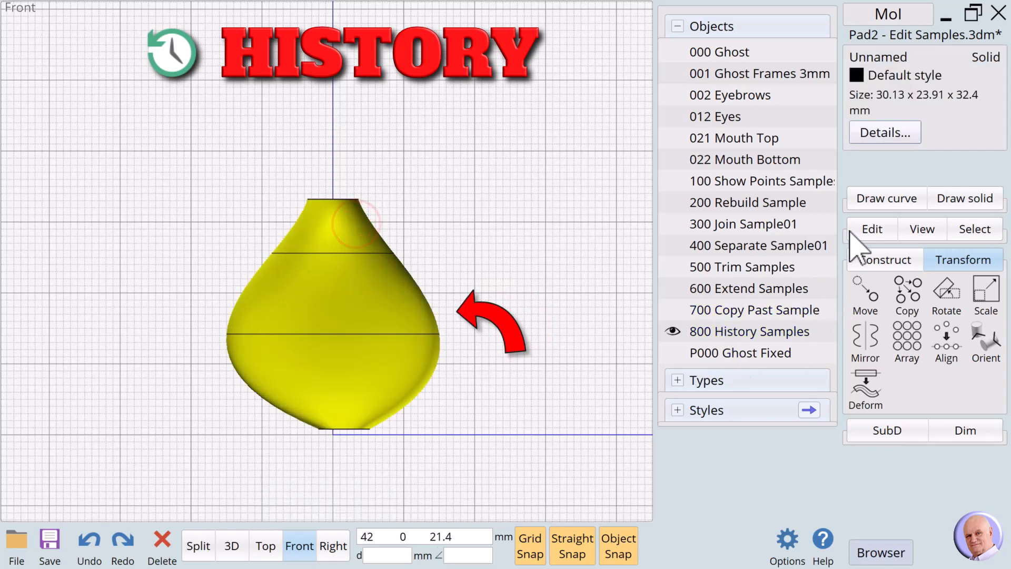
click(868, 230)
click(953, 355)
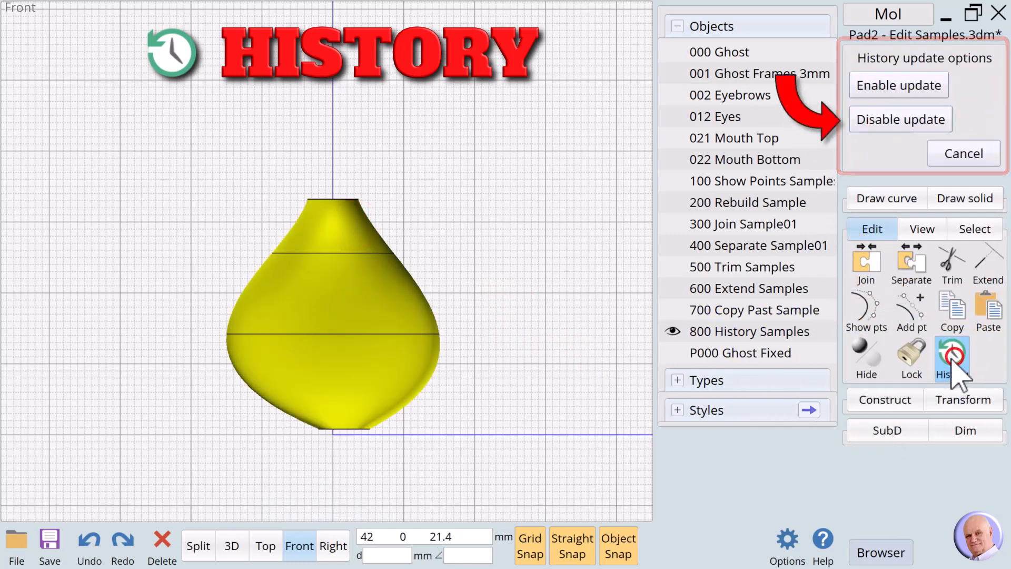
click(875, 121)
click(500, 230)
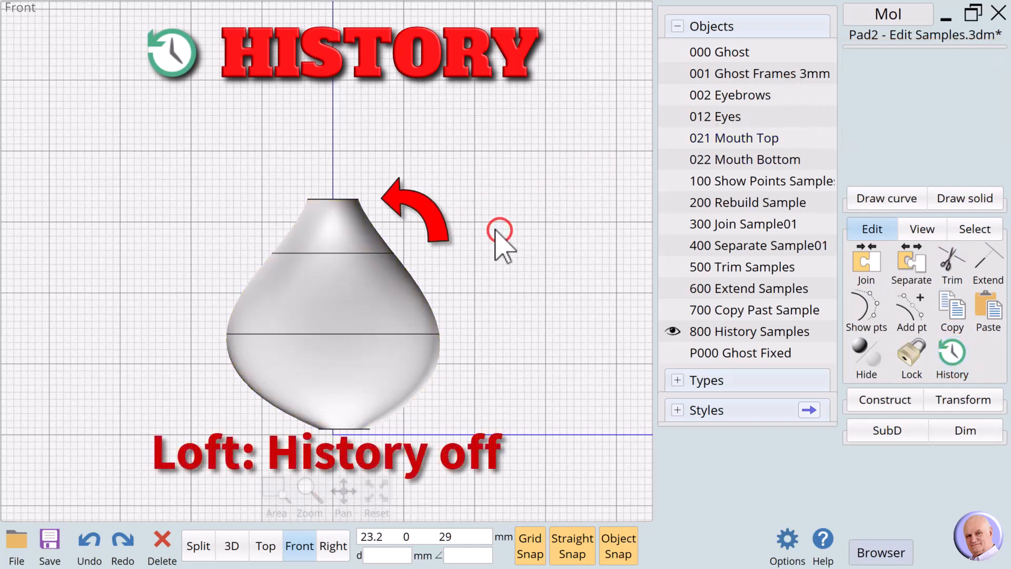
- Align the top ellipse to a higher point above the vase with history off, and undo that move
click(953, 401)
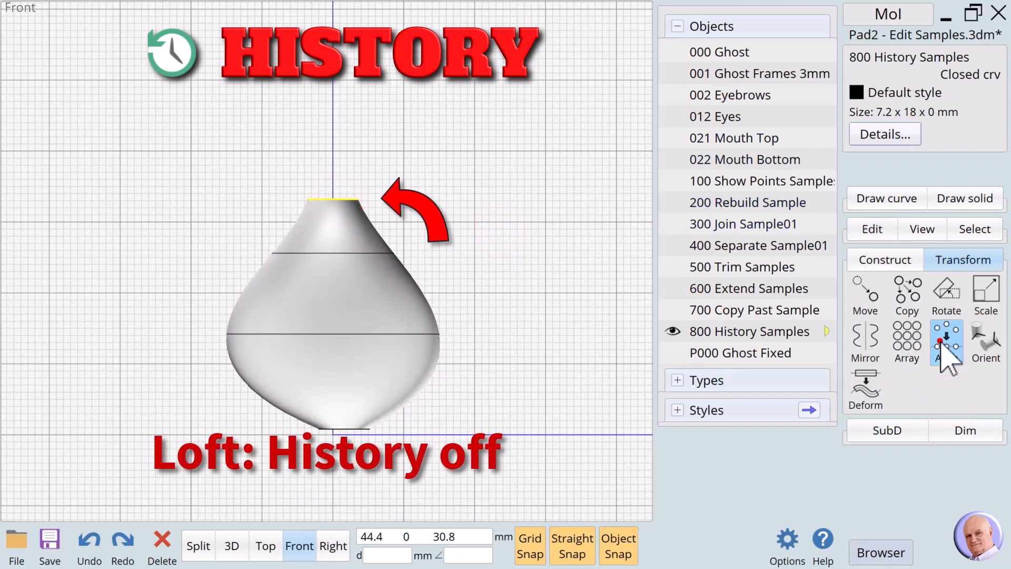
click(943, 345)
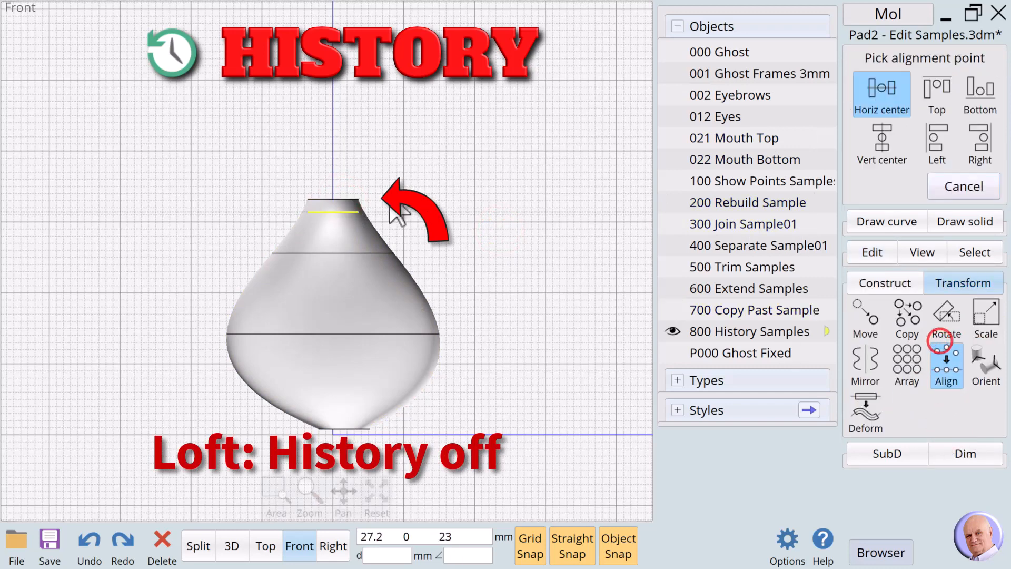
click(383, 138)
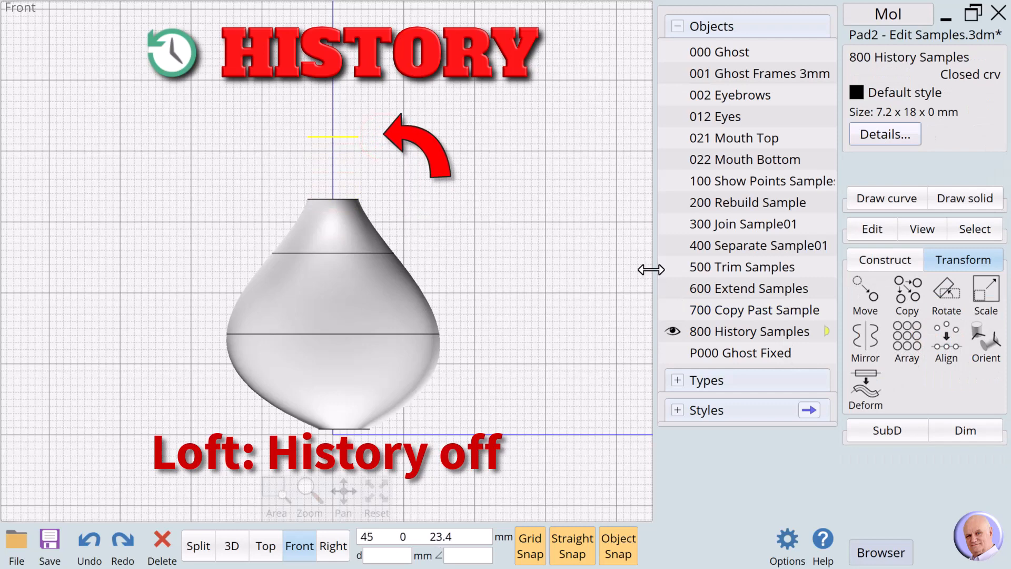
click(90, 547)
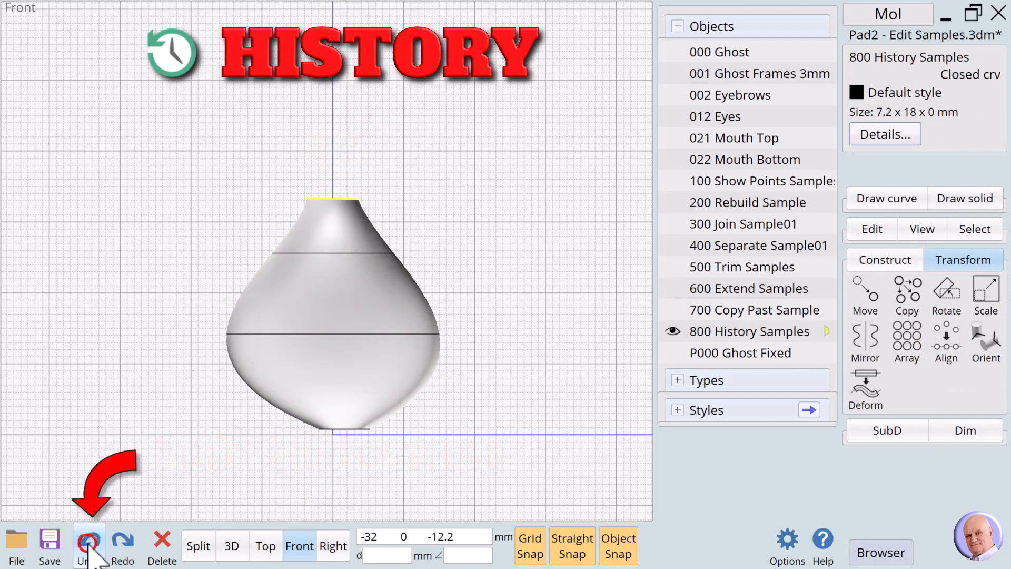
click(546, 346)
- Enable history updates again for the lofted vase solid
click(373, 307)
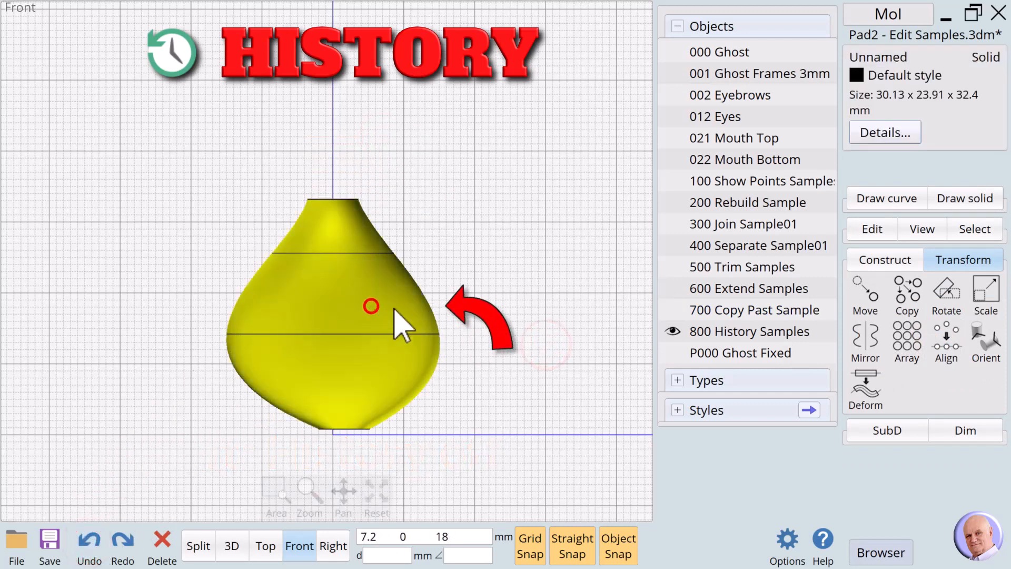
click(872, 229)
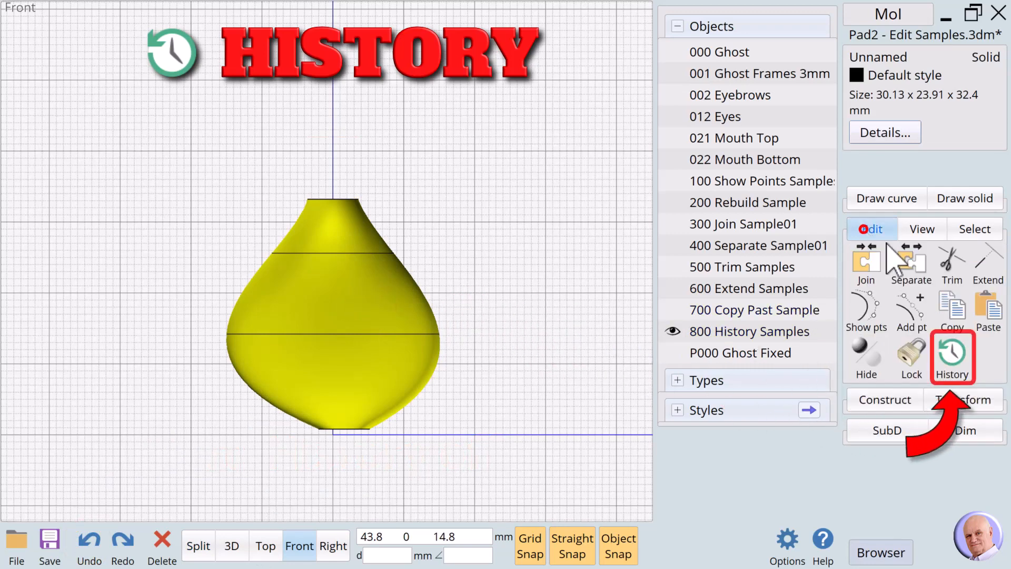
click(949, 358)
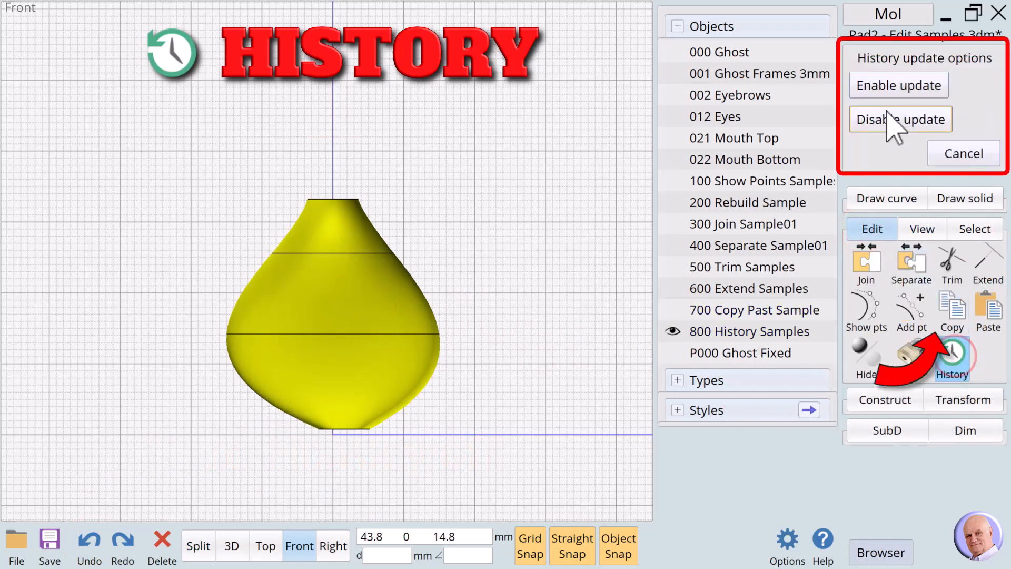
click(890, 85)
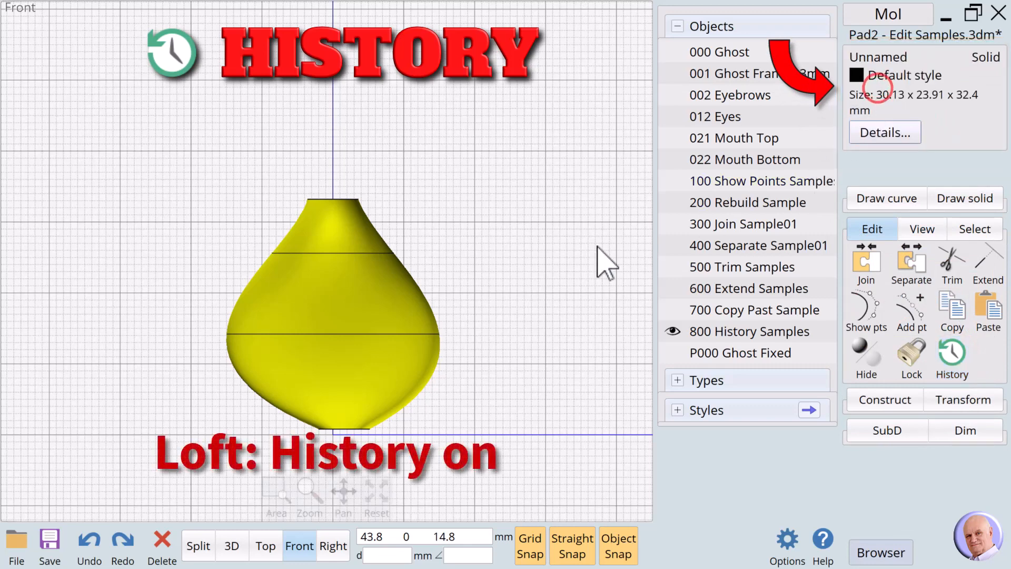
click(489, 235)
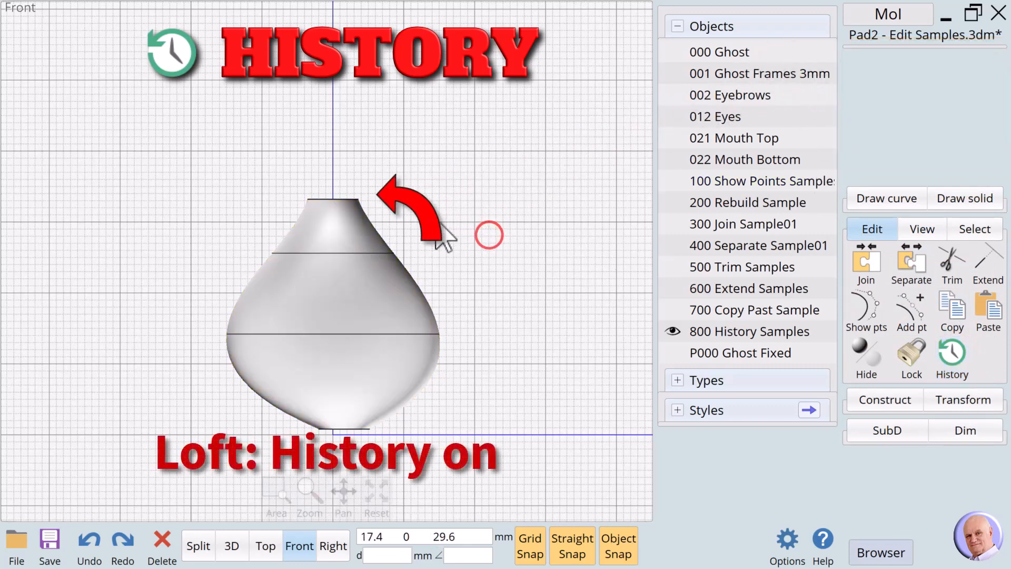
- Raise the vase's top ellipse with a horizontal-center Align to lengthen the neck through the loft's history
click(354, 200)
click(957, 406)
click(947, 343)
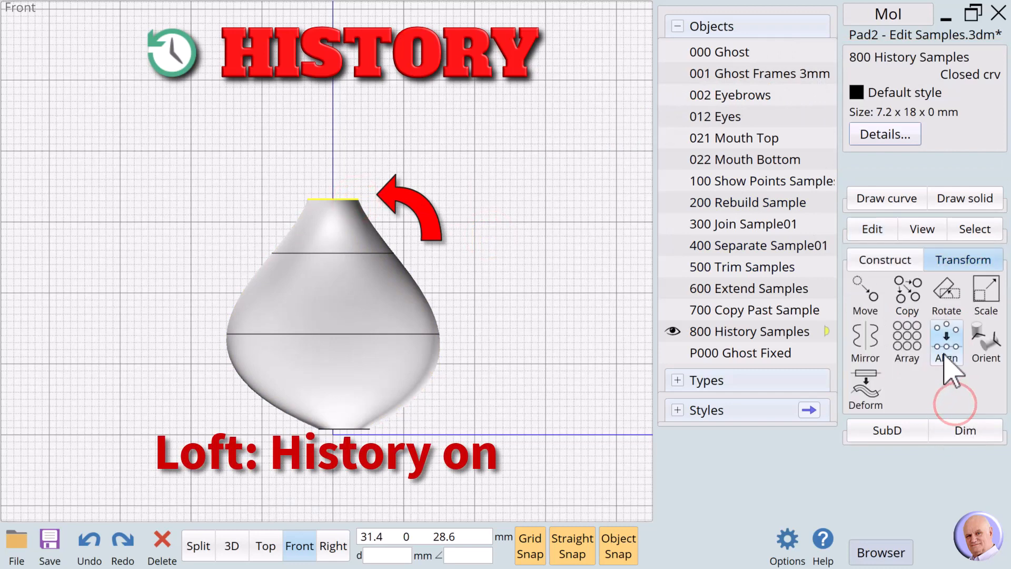
click(381, 146)
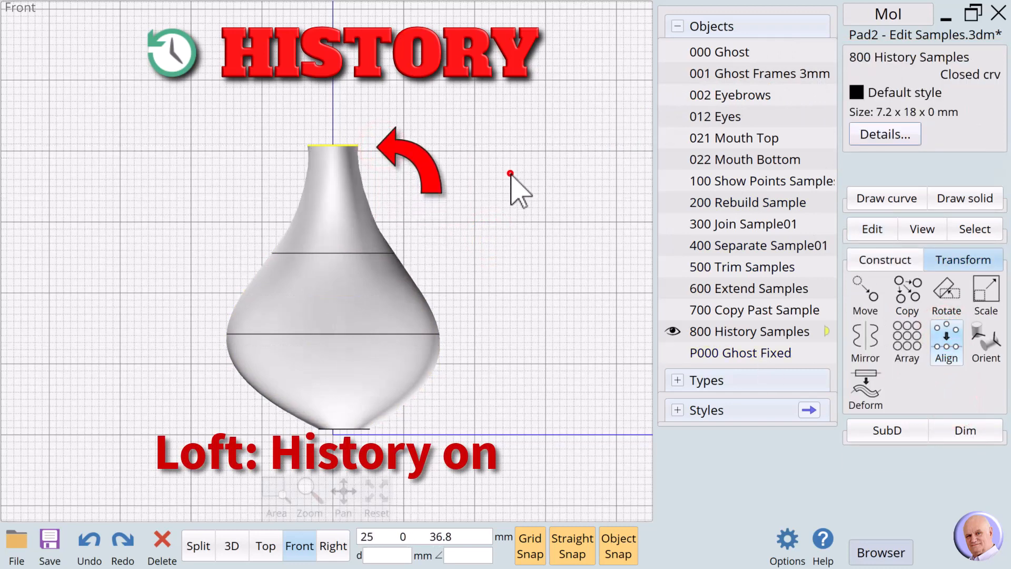
click(510, 173)
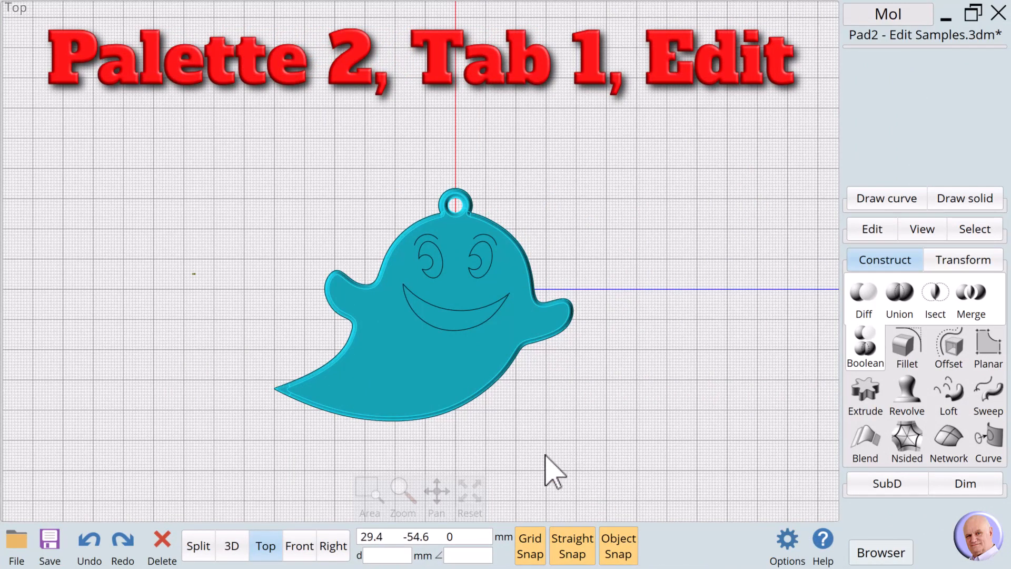
click(871, 227)
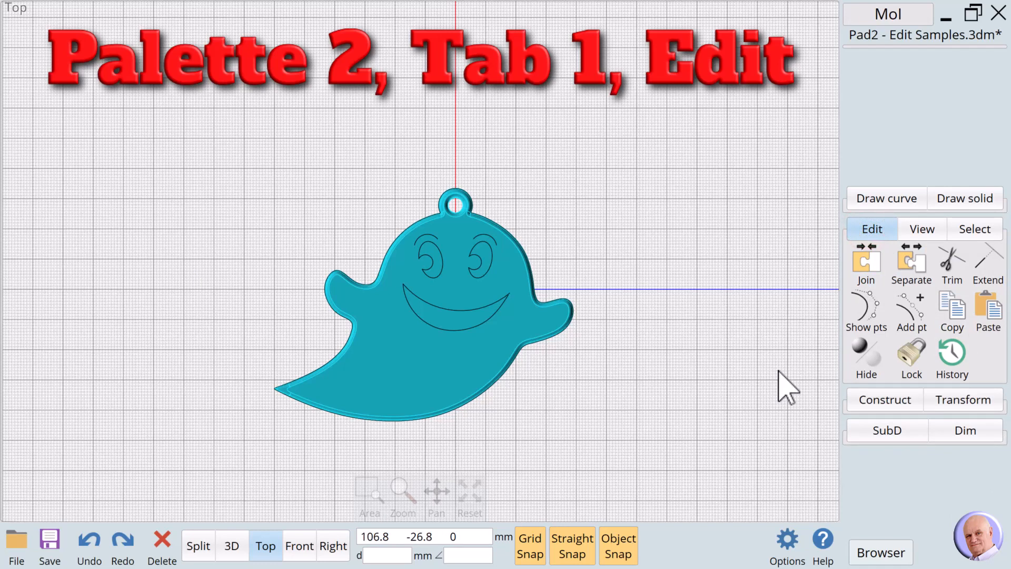
click(886, 401)
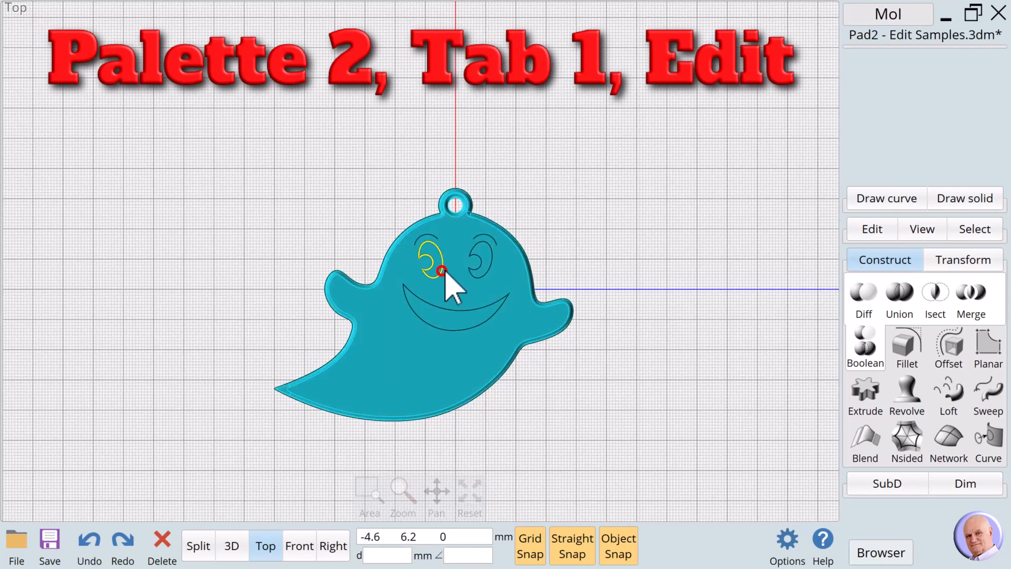
- Extrude both ghost eye curves 2.6 mm to both sides with capped ends, and show the result in 3D
click(444, 272)
click(481, 276)
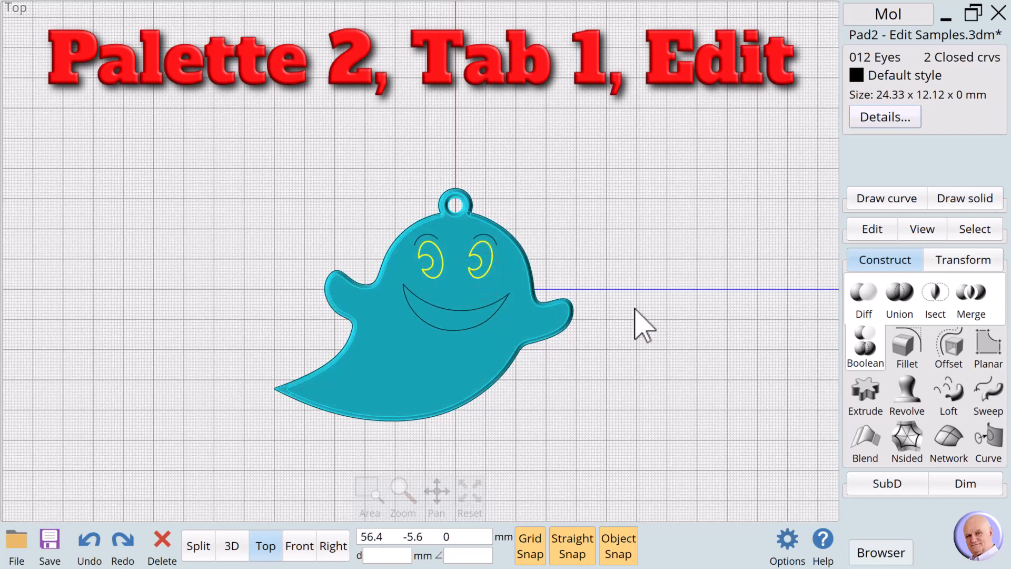
click(864, 405)
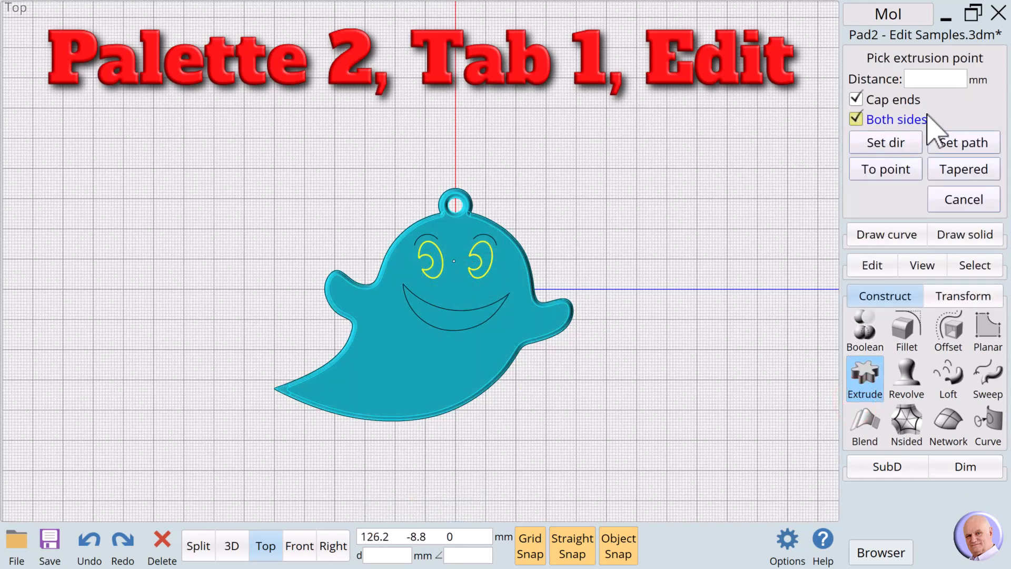
click(924, 86)
click(898, 190)
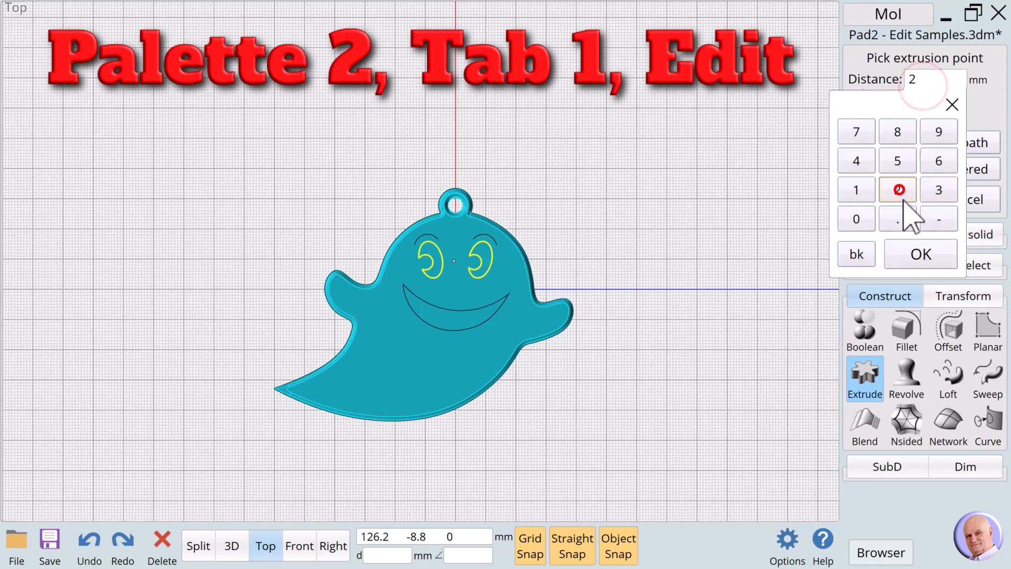
click(898, 219)
click(939, 161)
click(922, 255)
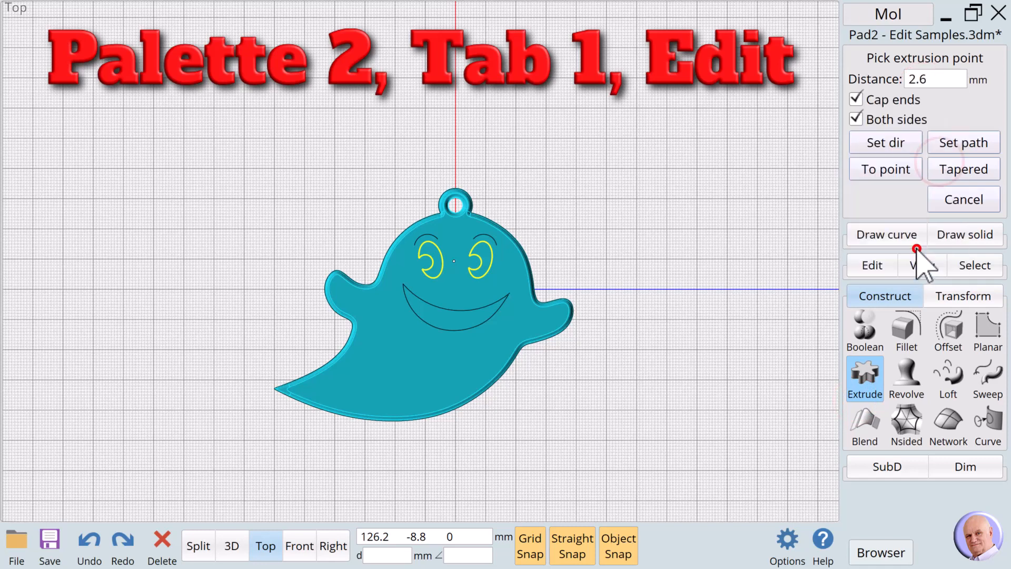
click(570, 421)
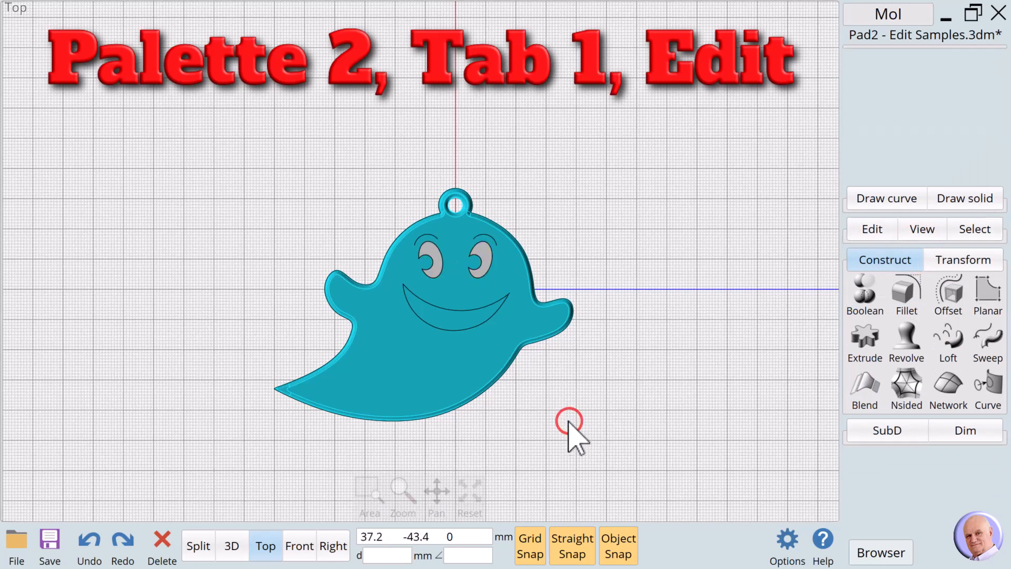
click(230, 547)
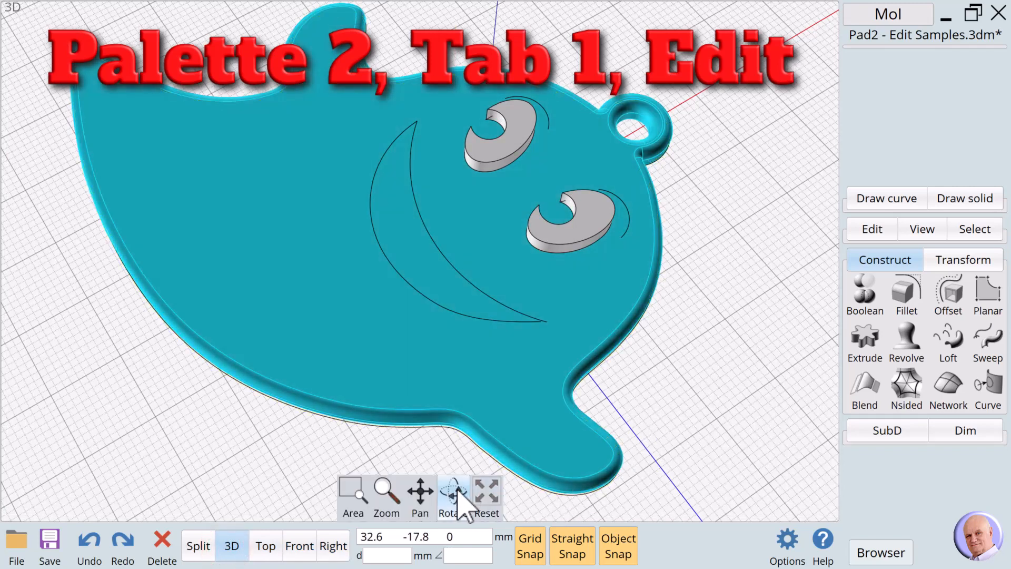
- Subtract both extruded eye solids from the ghost body with a Boolean difference
drag(457, 503, 458, 501)
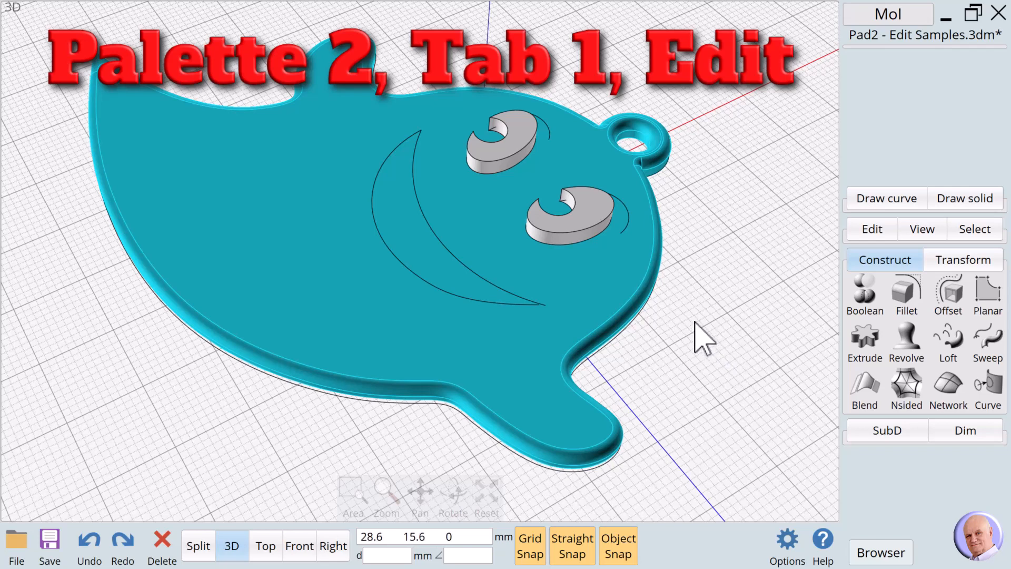
click(620, 282)
click(862, 300)
click(861, 295)
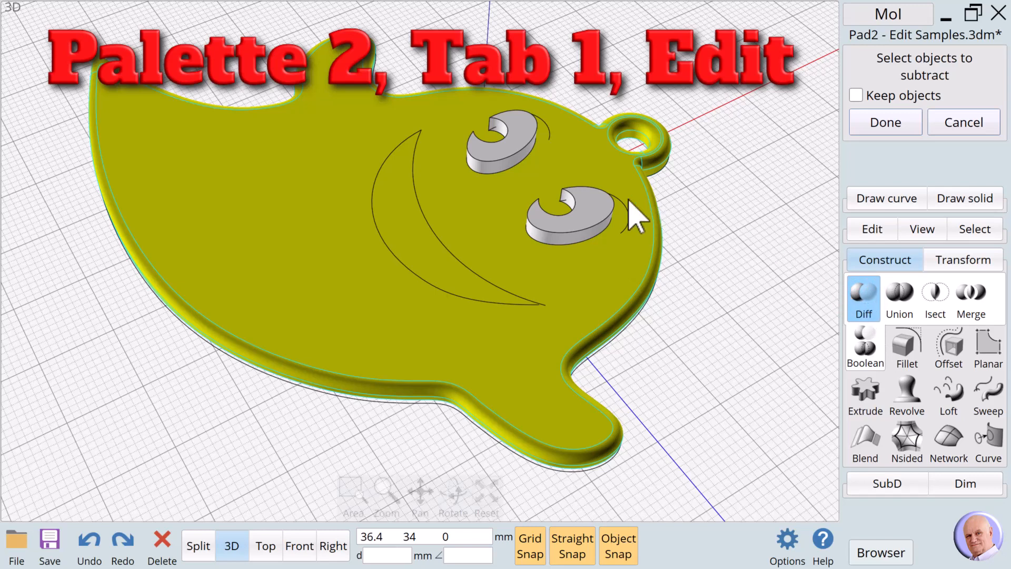
click(592, 207)
click(518, 131)
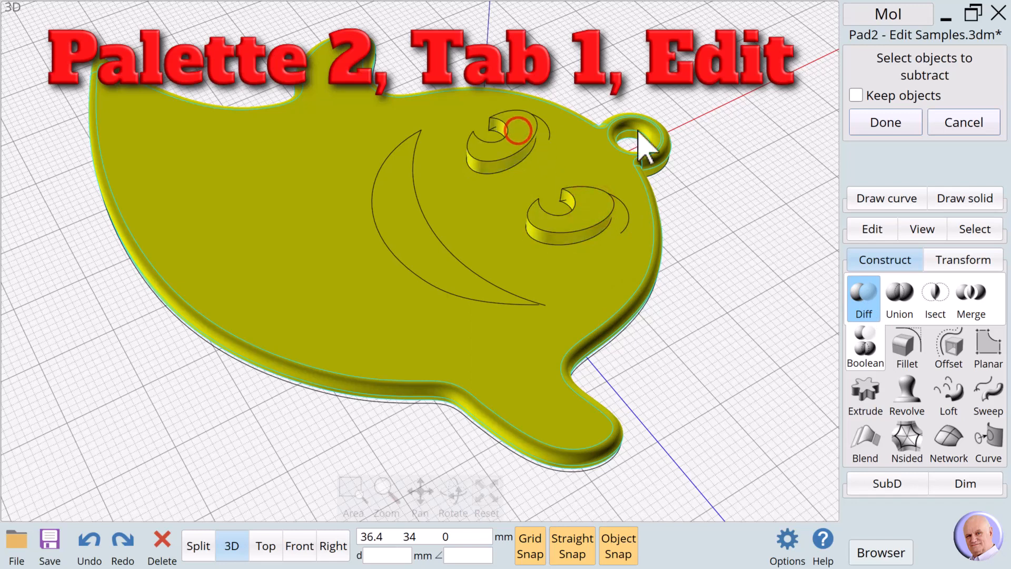
click(896, 124)
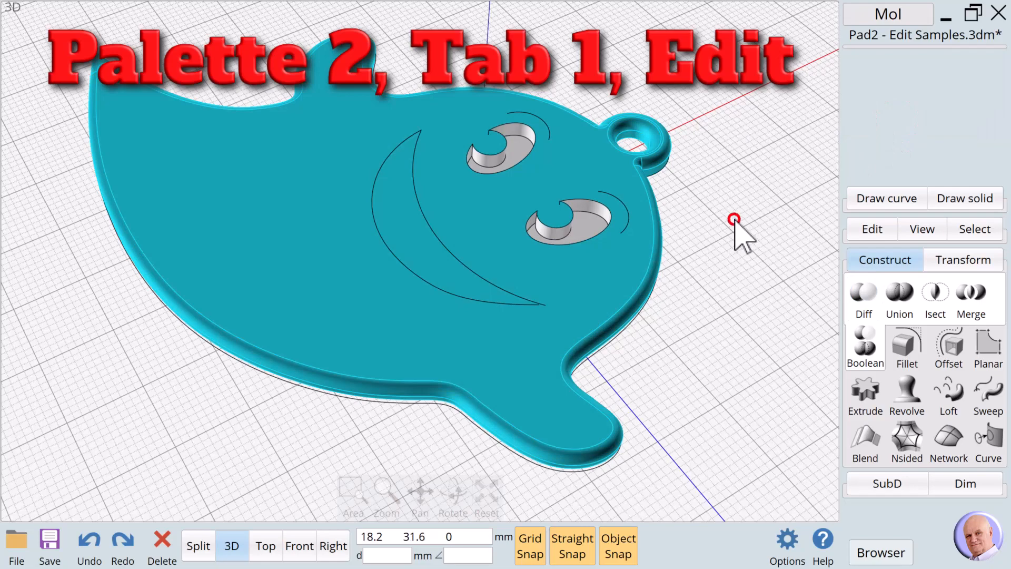
- Extrude both eyebrow curves 2.6 mm to both sides
drag(456, 495, 423, 505)
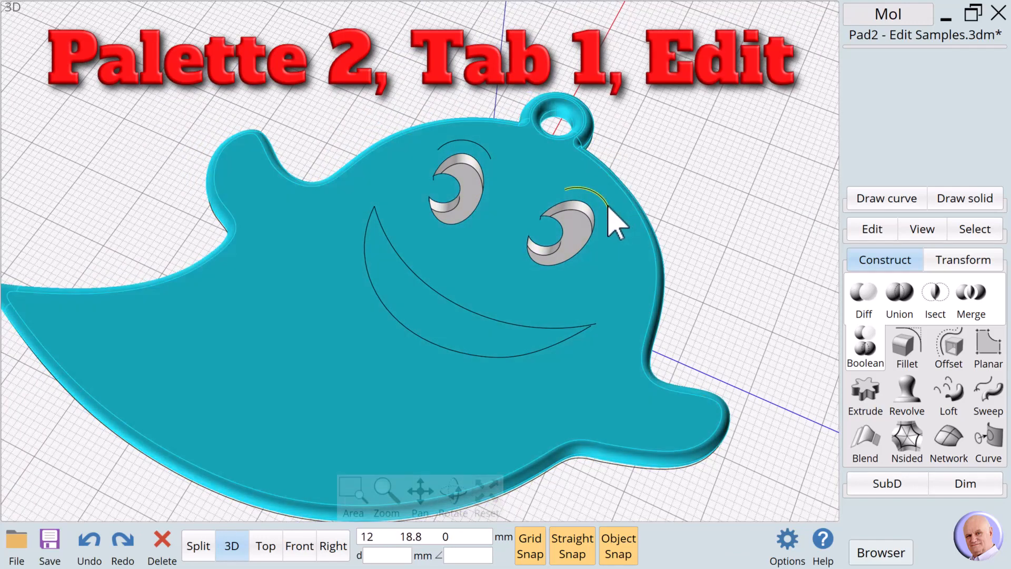
click(608, 209)
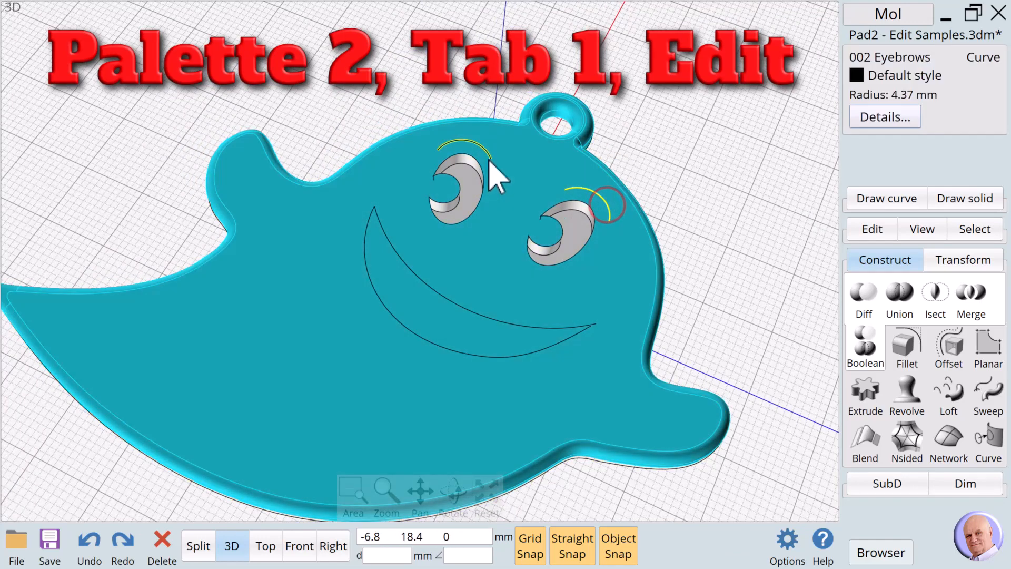
click(490, 157)
click(865, 396)
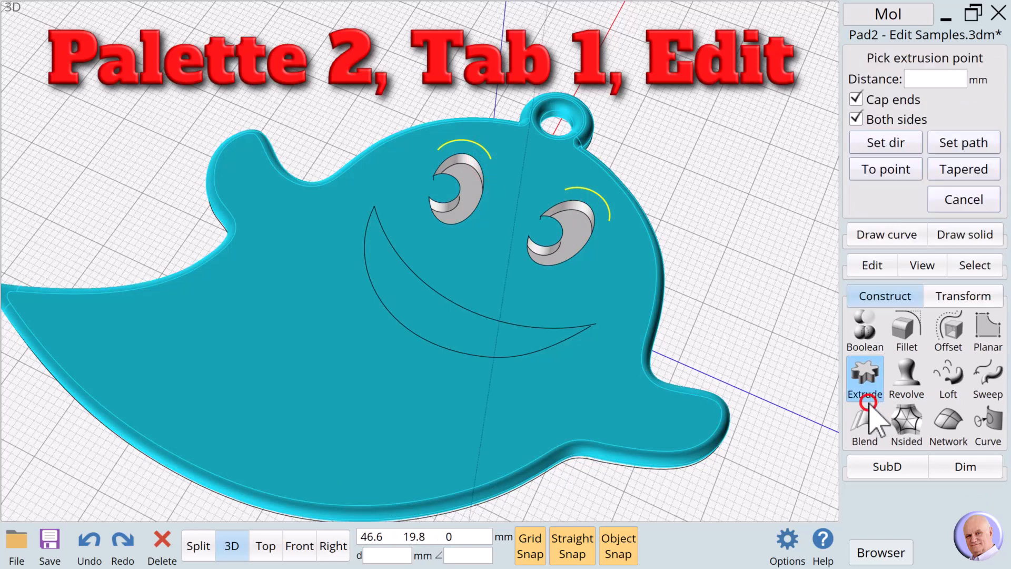
click(943, 75)
click(898, 192)
click(905, 215)
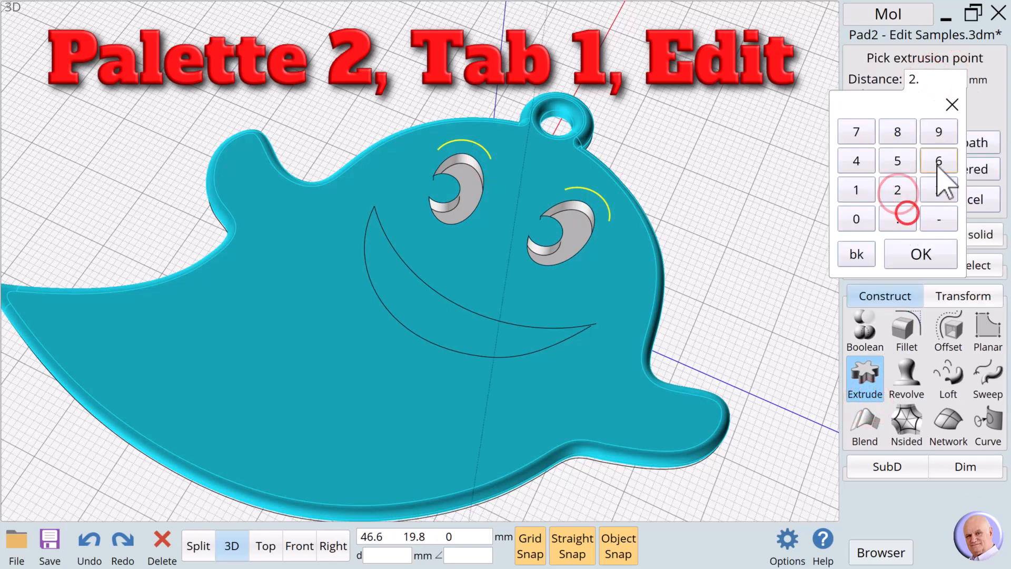
click(938, 161)
click(921, 255)
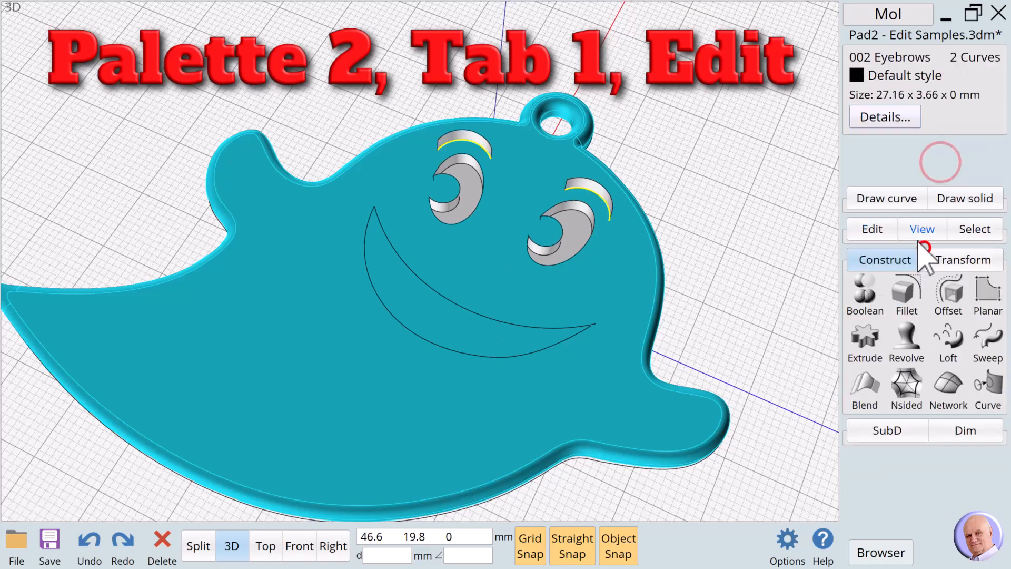
click(705, 250)
- Extrude the two eyebrow surfaces 1 mm to thicken them into solids
drag(451, 498, 480, 495)
scroll(488, 440, up, 2)
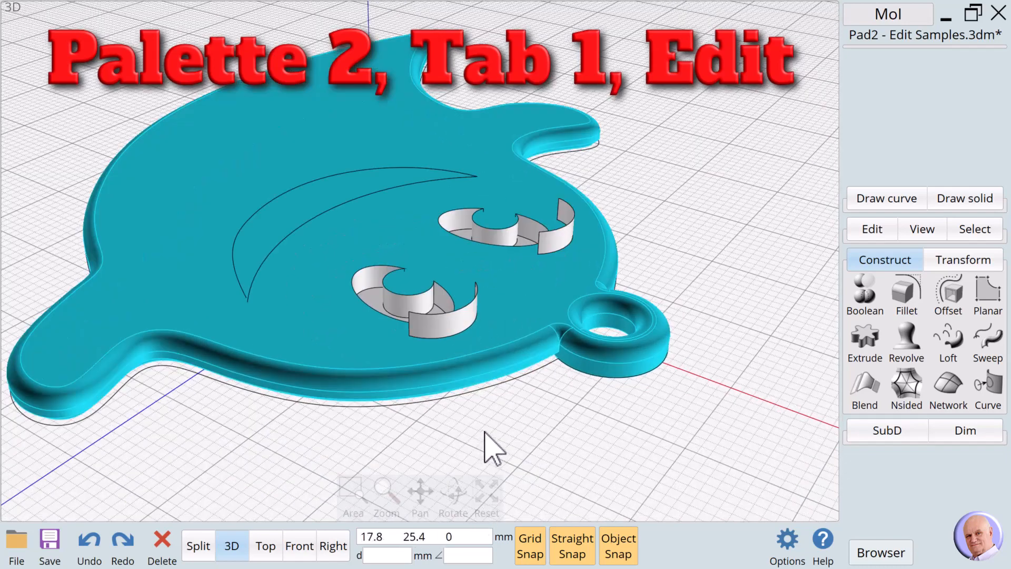
click(461, 319)
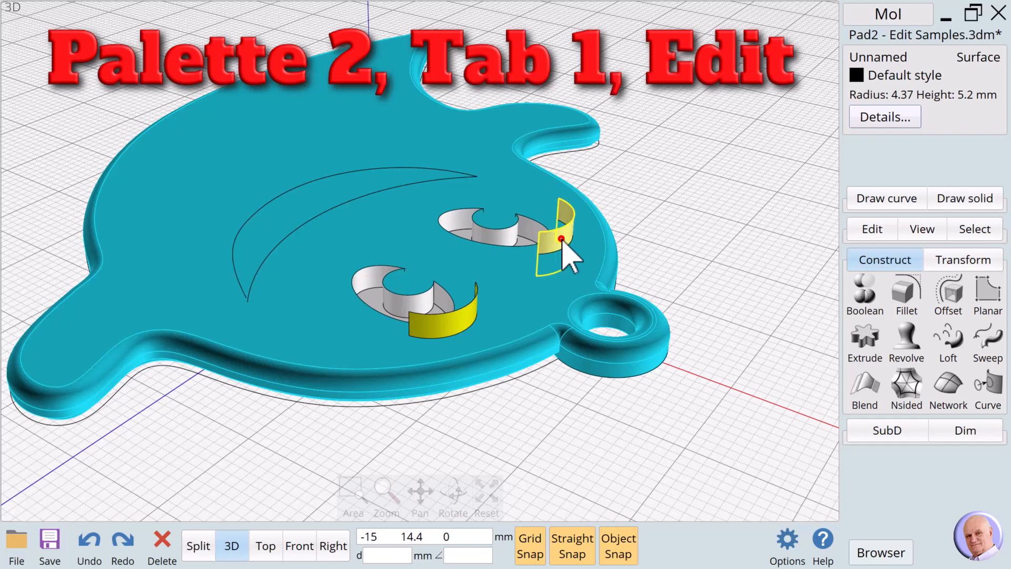
click(561, 238)
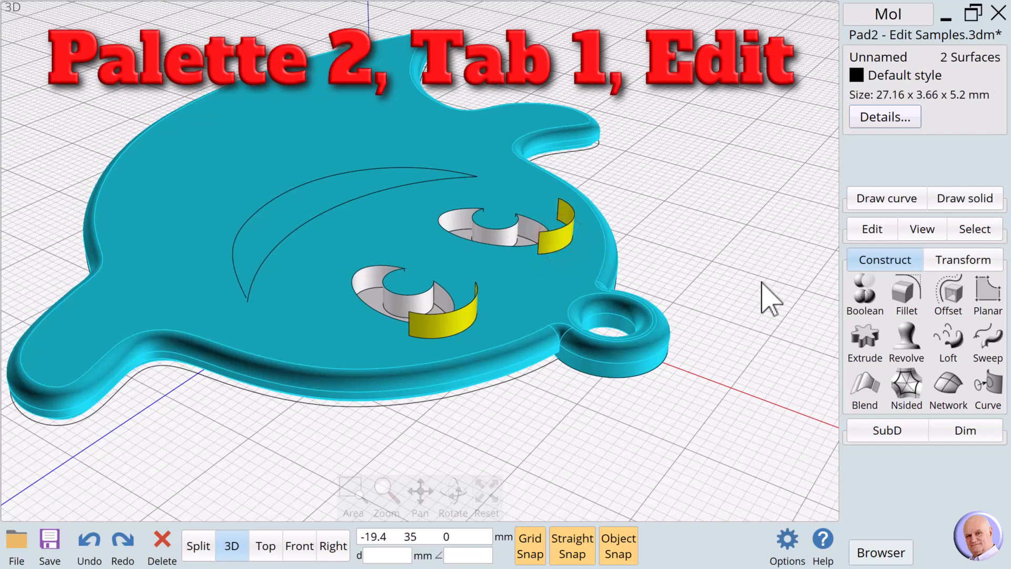
click(864, 349)
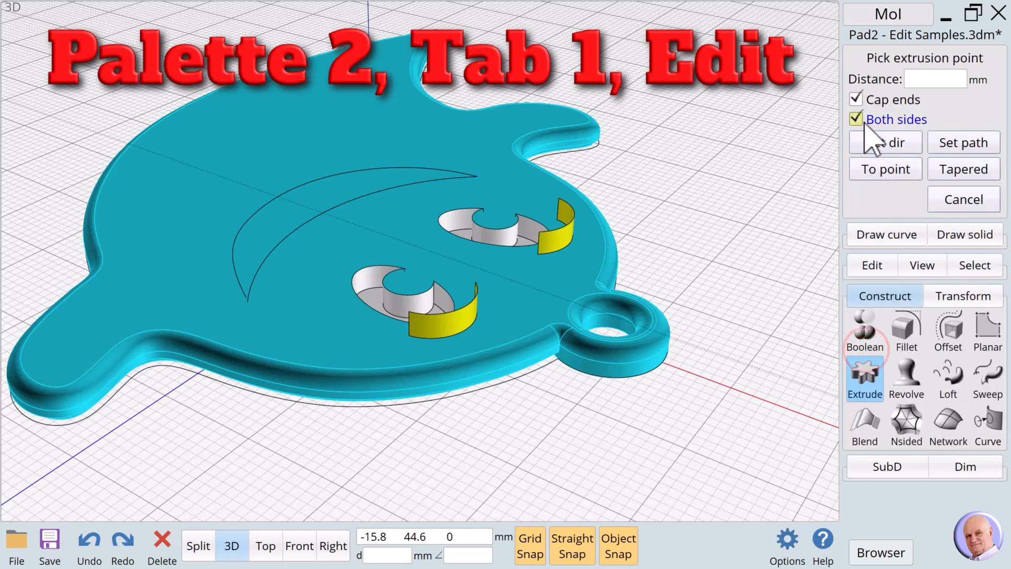
click(933, 80)
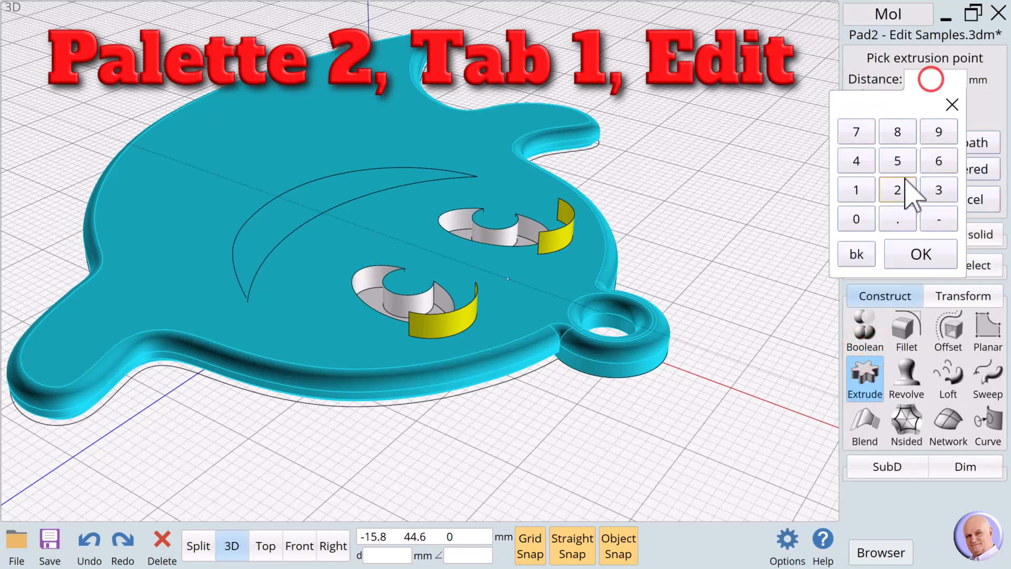
click(856, 190)
click(908, 250)
click(704, 215)
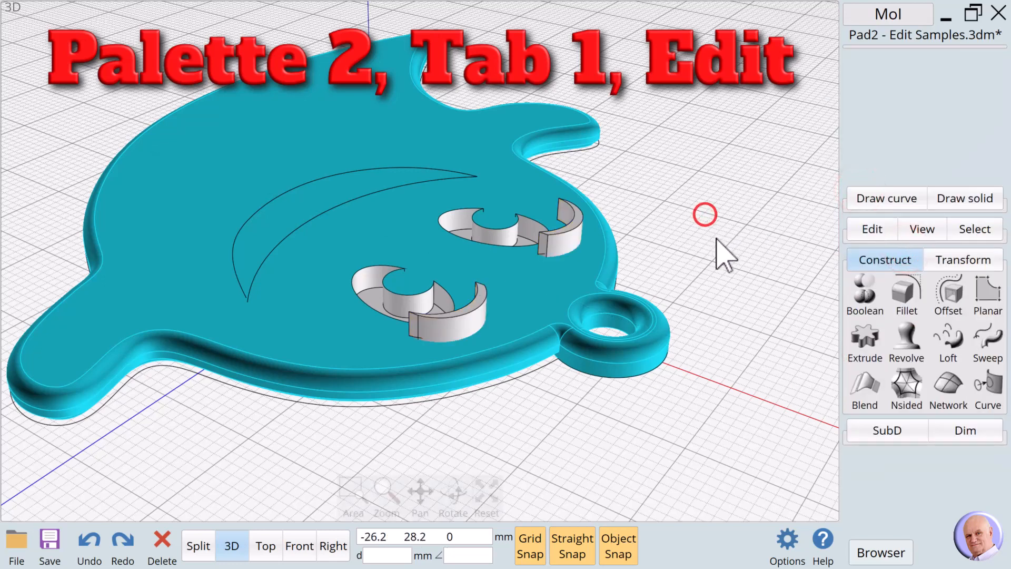
- Cut both eyebrow solids out of the ghost body with a Boolean difference
click(527, 285)
click(865, 292)
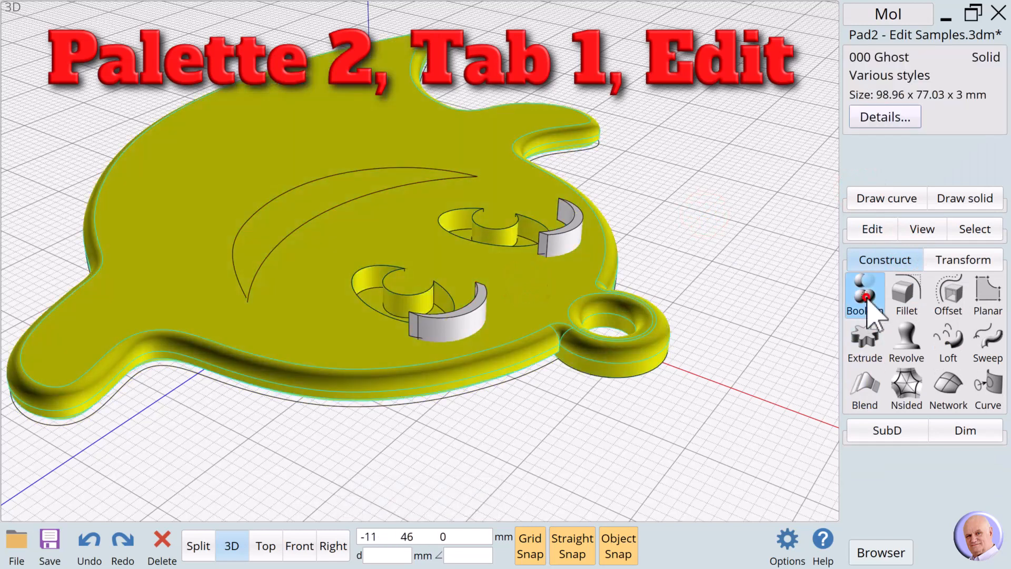
click(861, 298)
click(464, 321)
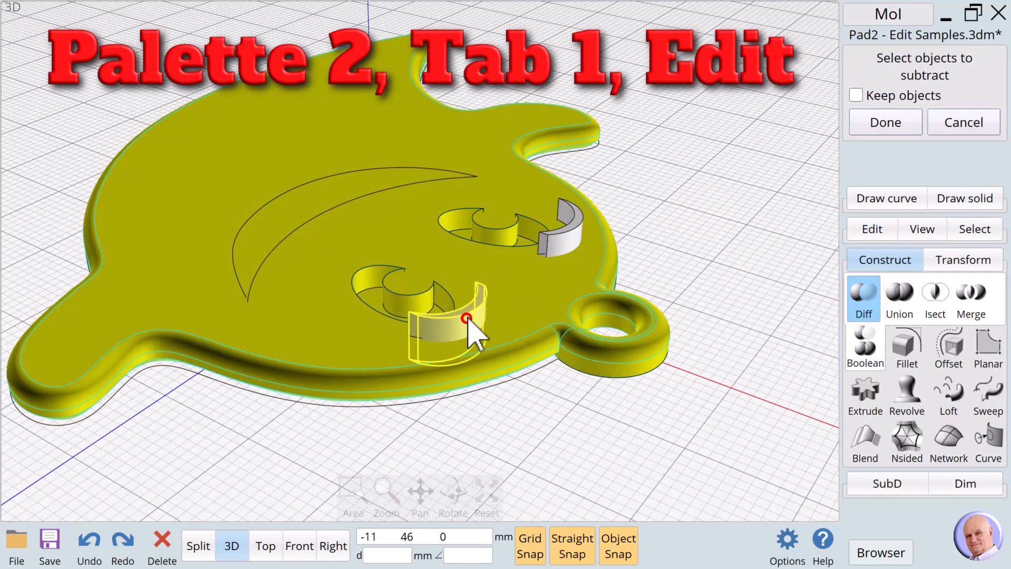
click(561, 241)
click(892, 122)
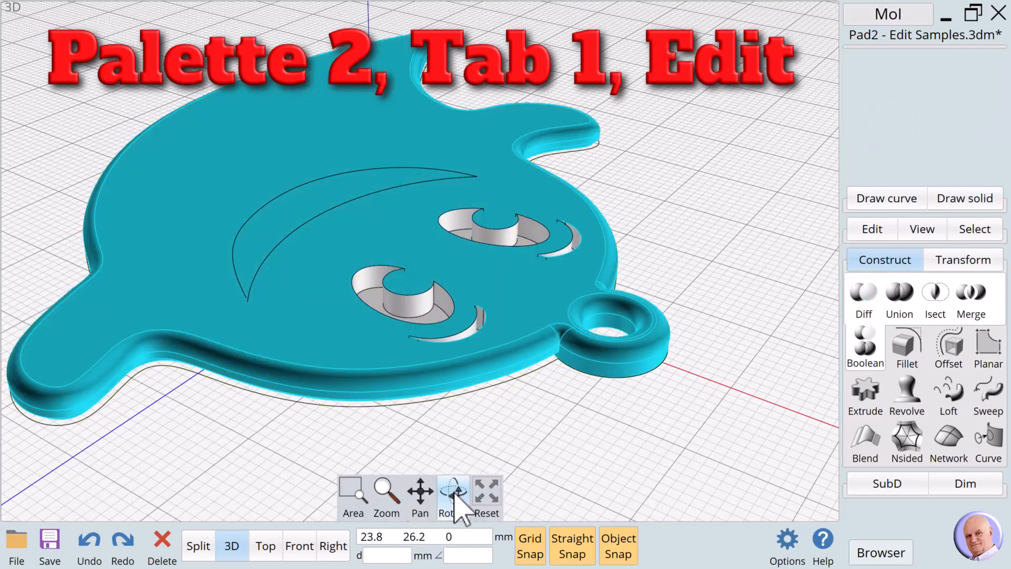
- Examine both corners of the mouth to check whether its top and bottom curves meet
drag(453, 507, 199, 485)
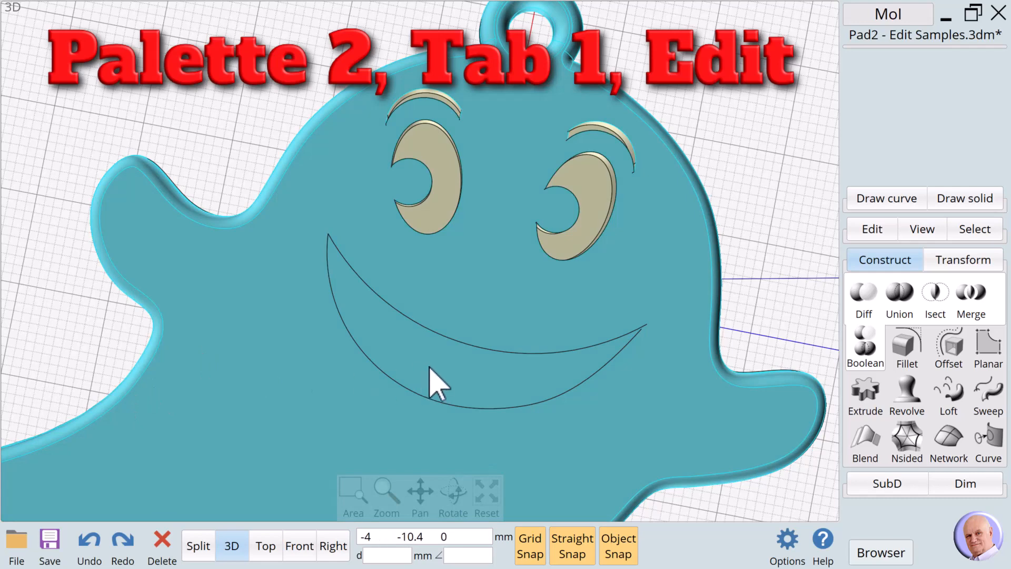
scroll(434, 384, up, 2)
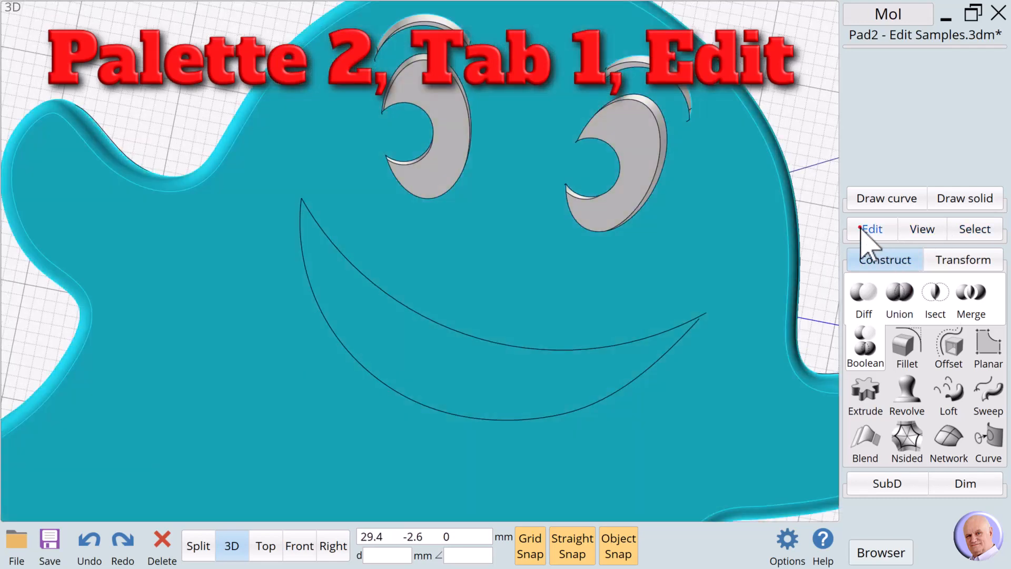
click(864, 229)
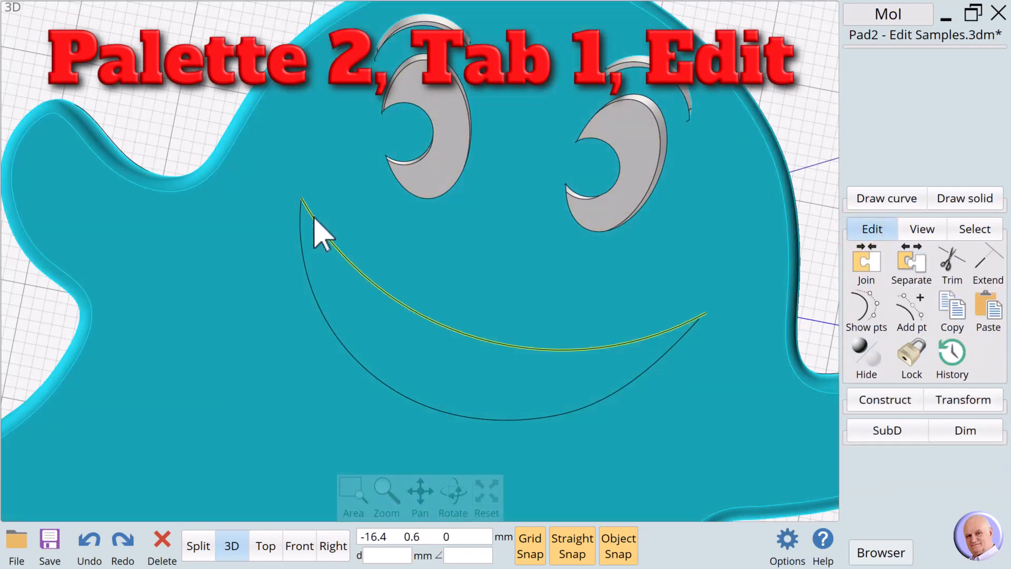
click(306, 279)
click(332, 247)
scroll(303, 208, up, 5)
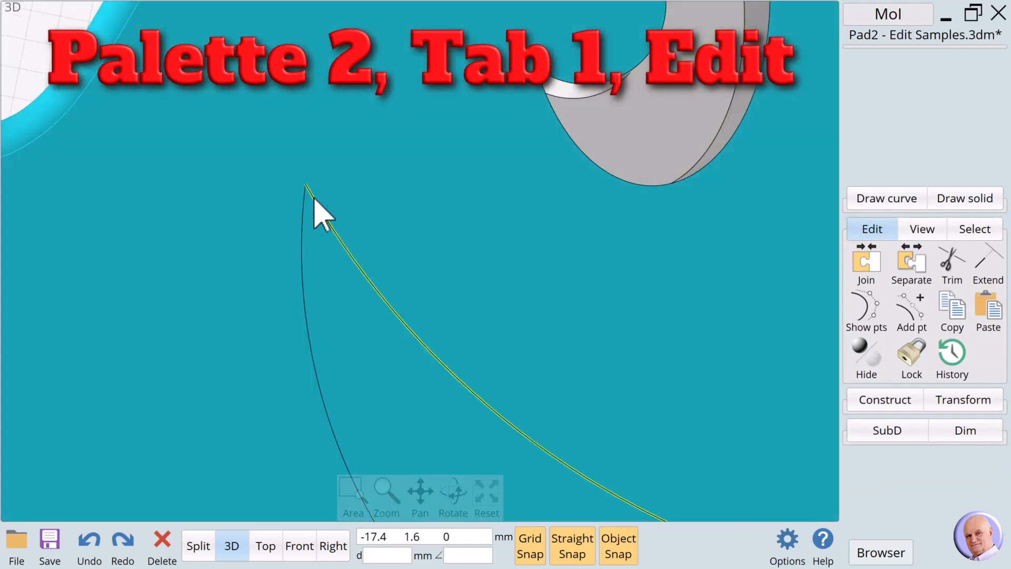
scroll(300, 219, down, 2)
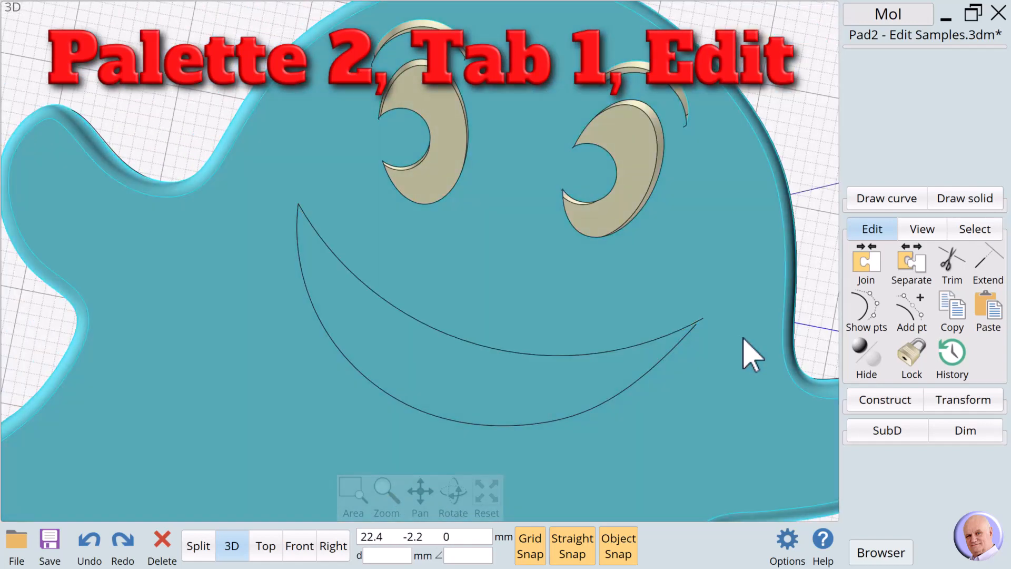
scroll(732, 355, up, 4)
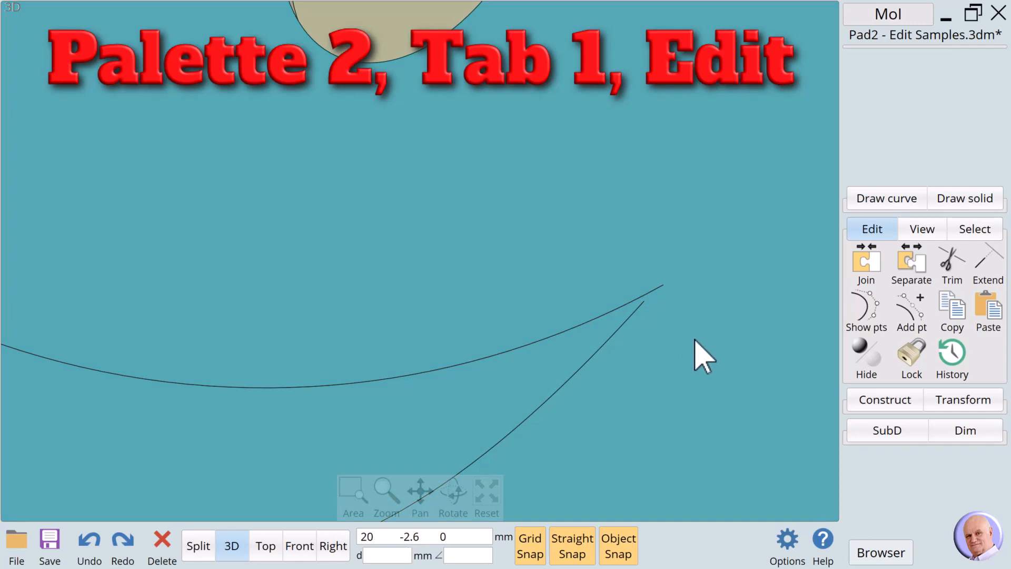
scroll(688, 348, down, 5)
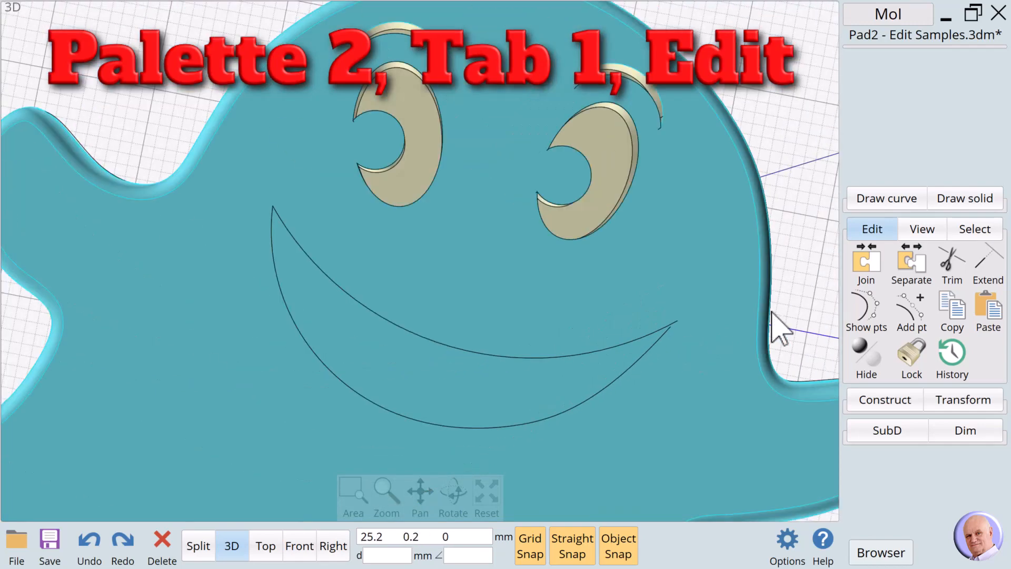
click(813, 294)
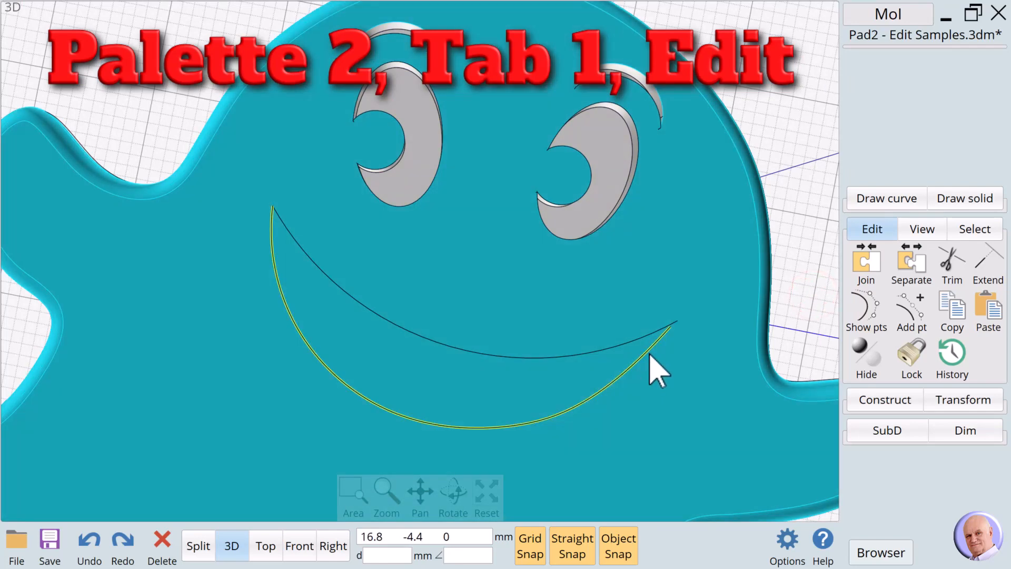
- Extend the mouth's bottom curve to the top curve at the open corner, using the top curve as the boundary
click(649, 354)
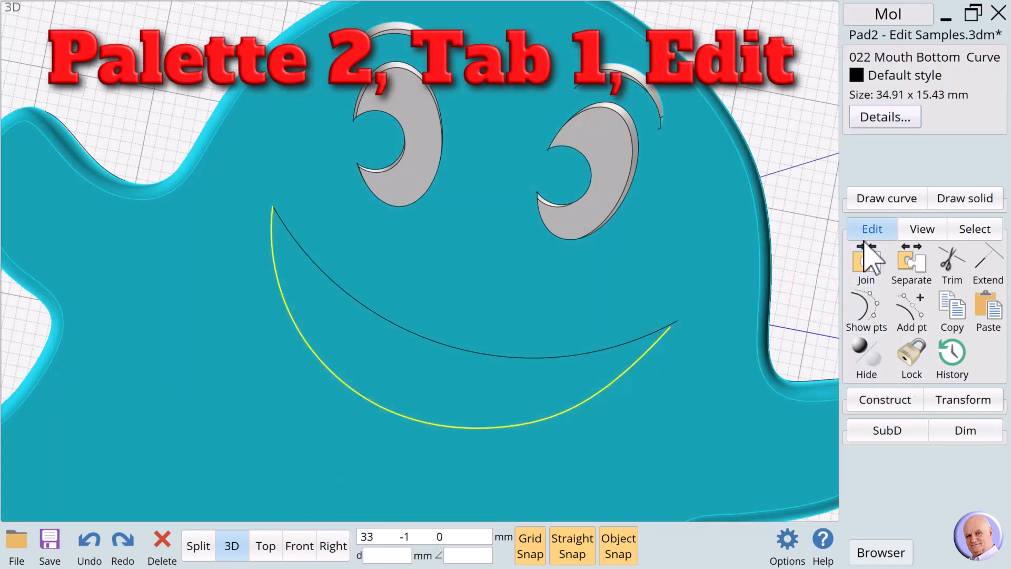
click(985, 271)
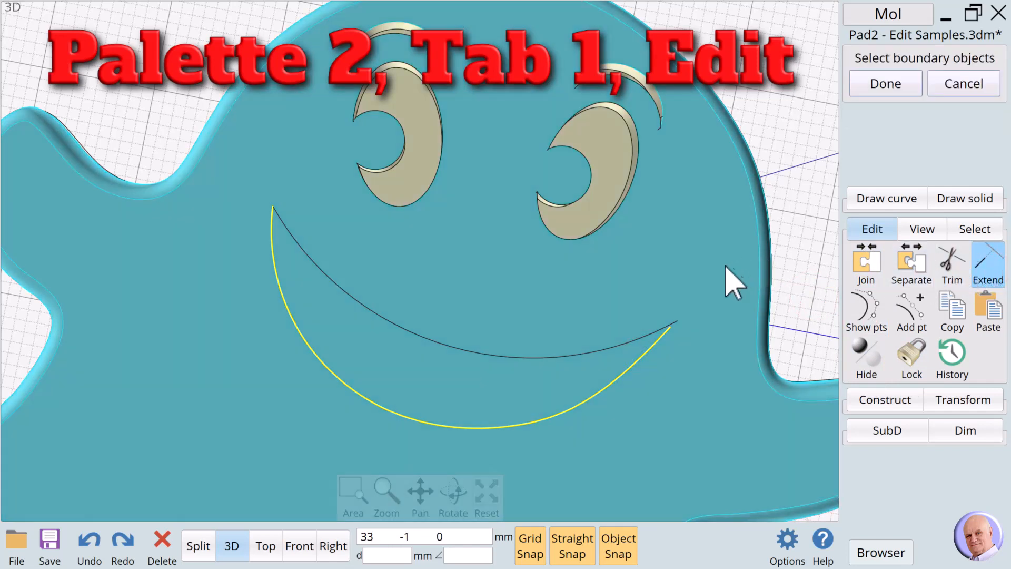
click(673, 326)
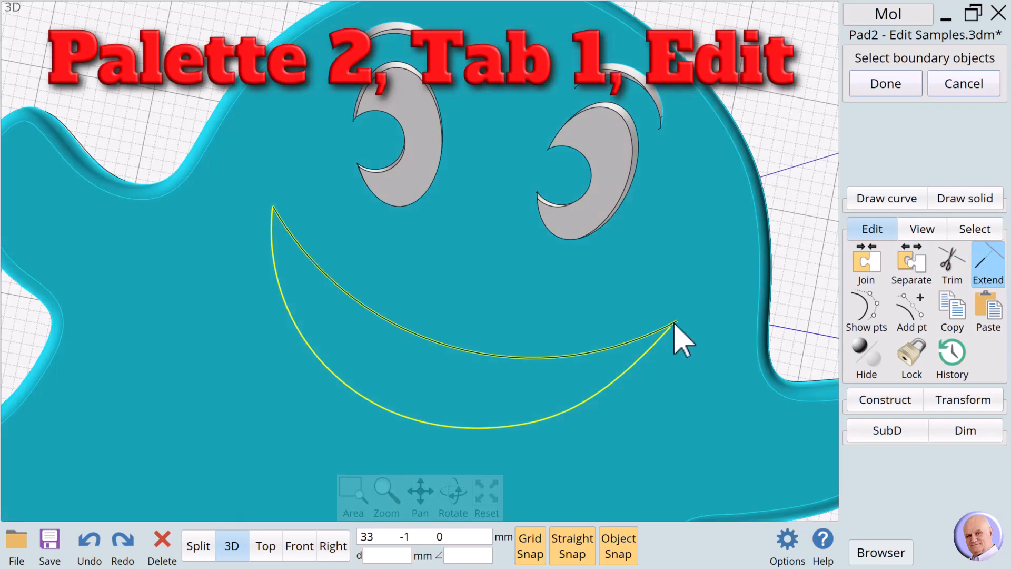
click(673, 323)
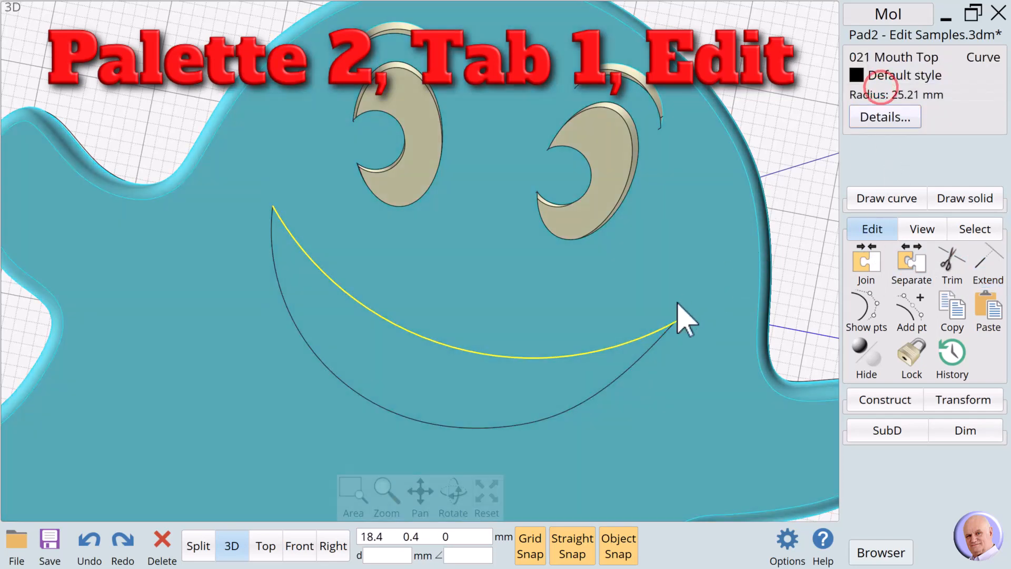
- Trim the mouth's top and bottom curves against each other, removing the top curve's short overshoot at the corner
scroll(682, 284, up, 5)
scroll(674, 345, up, 2)
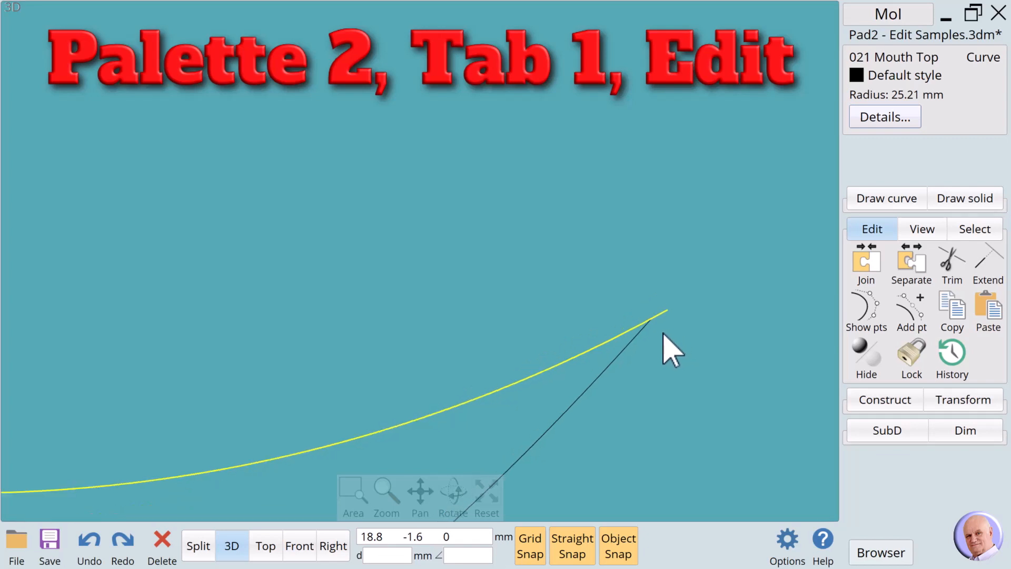
scroll(664, 346, down, 2)
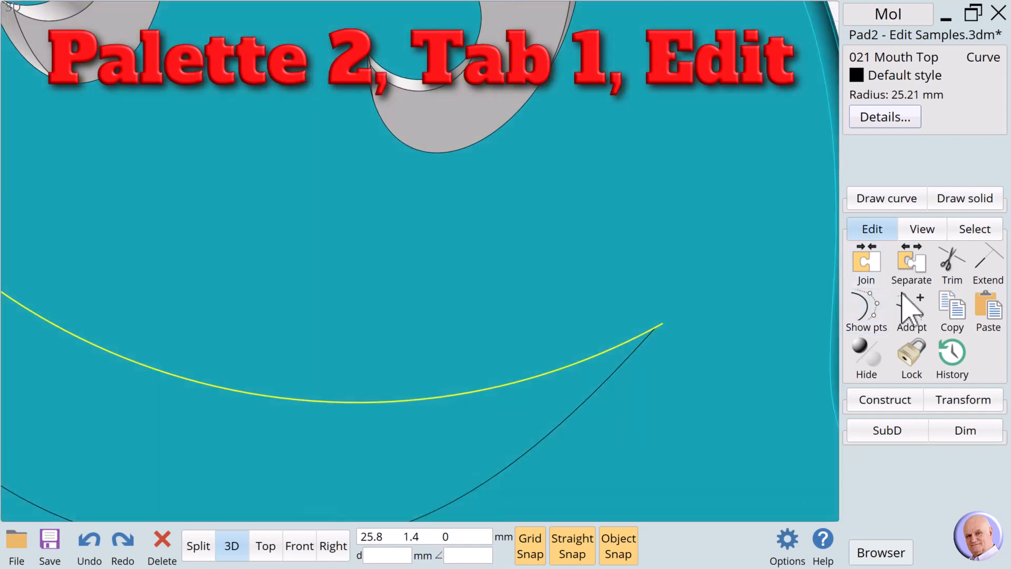
click(953, 262)
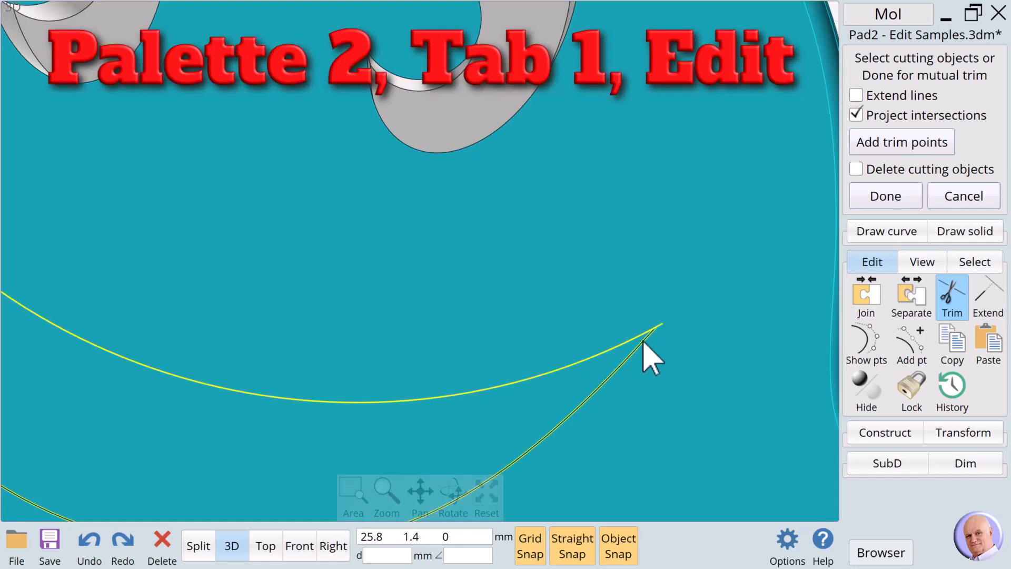
click(644, 342)
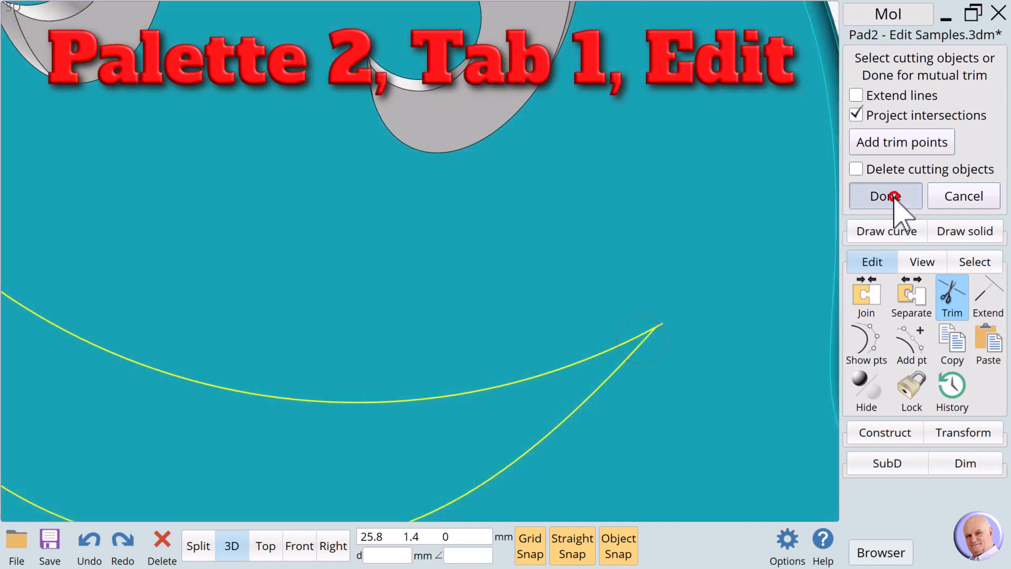
click(897, 195)
scroll(685, 349, up, 2)
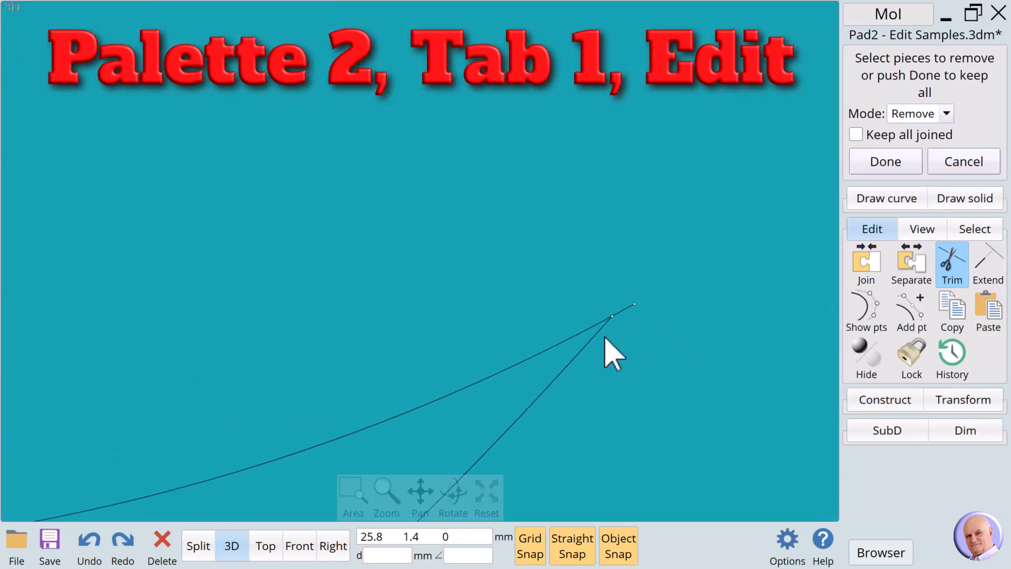
scroll(601, 345, up, 2)
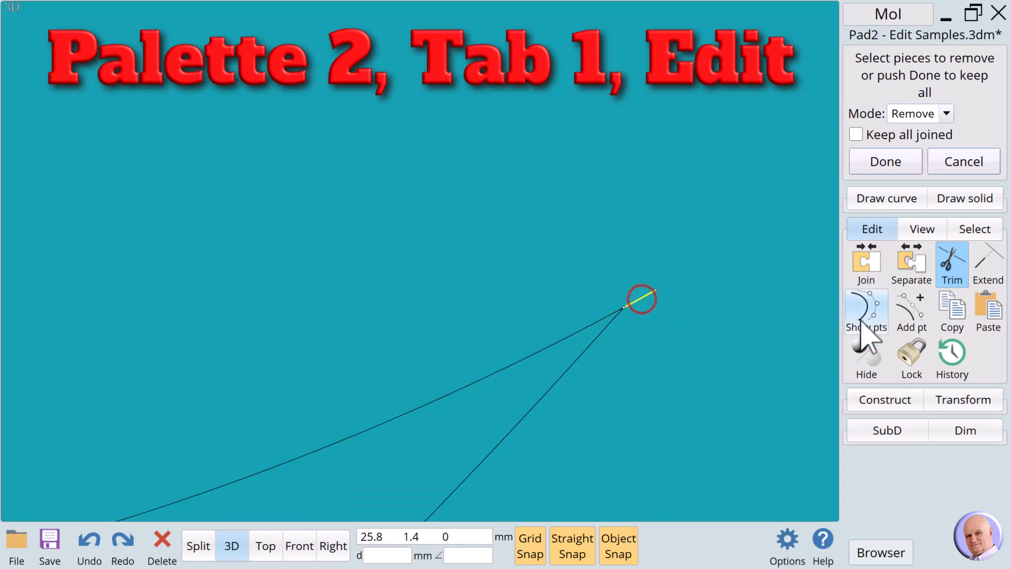
click(886, 164)
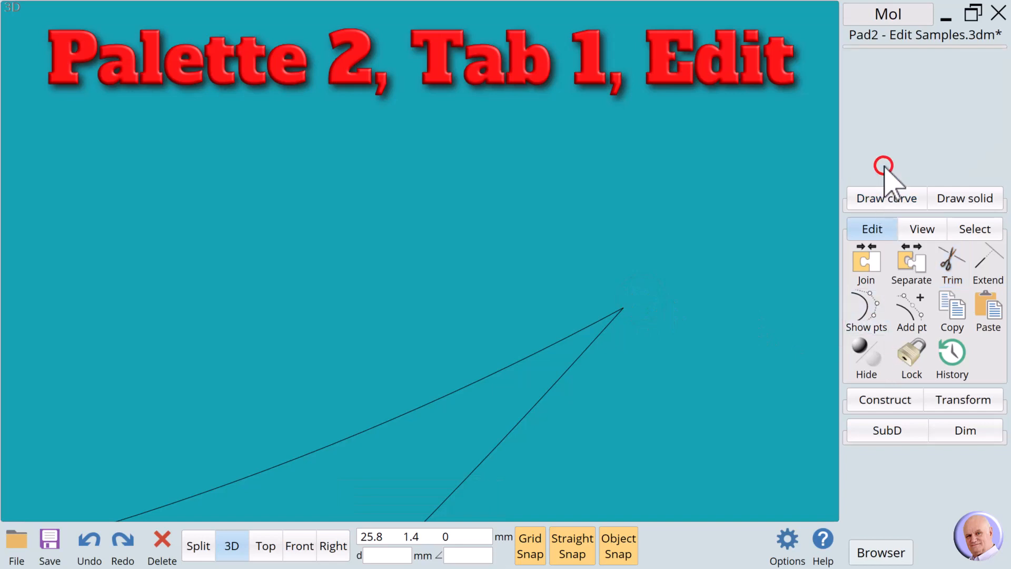
- Join the mouth's top and bottom curves into one closed curve
scroll(798, 300, down, 3)
scroll(772, 311, down, 2)
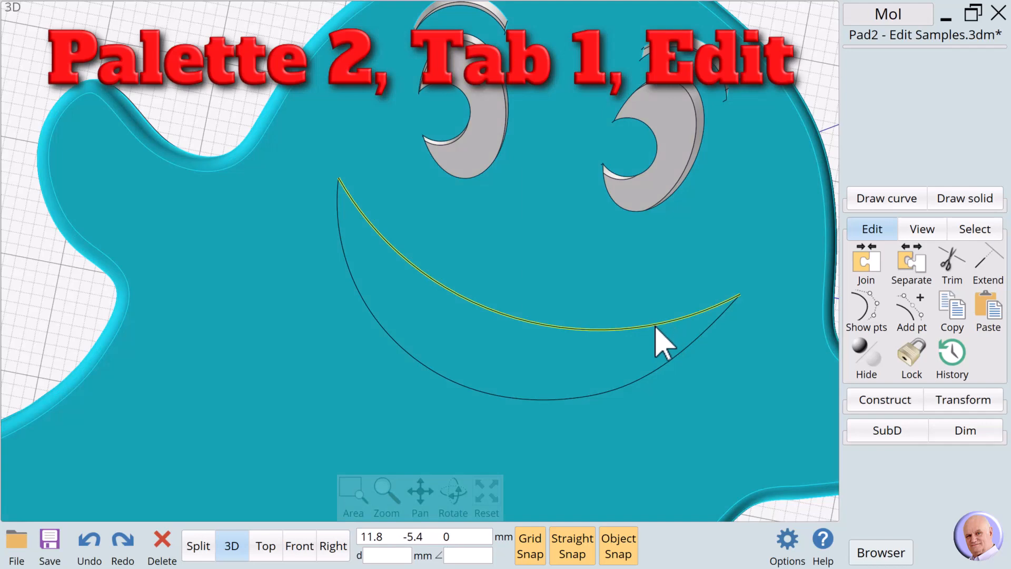
click(653, 327)
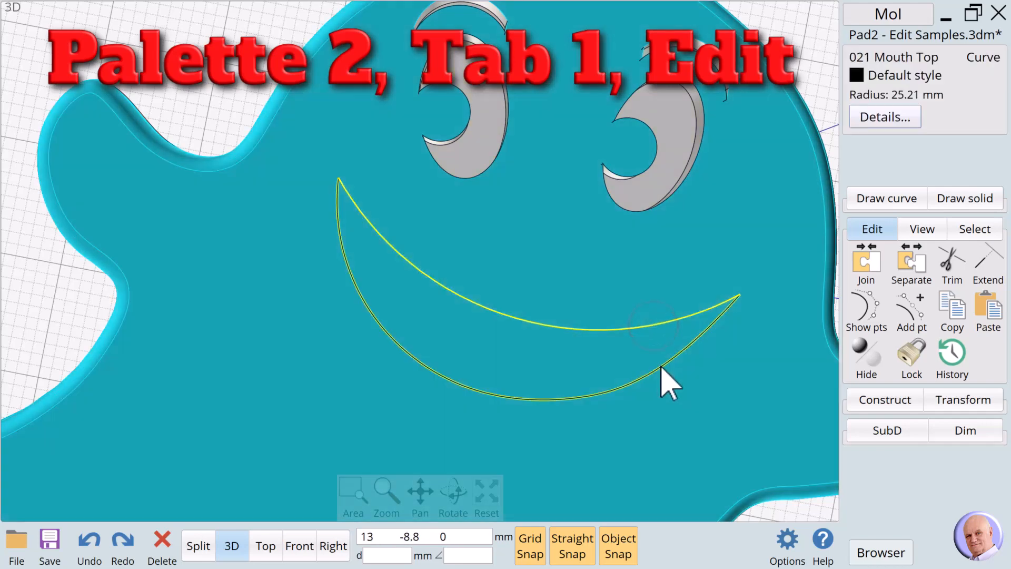
click(662, 369)
click(868, 260)
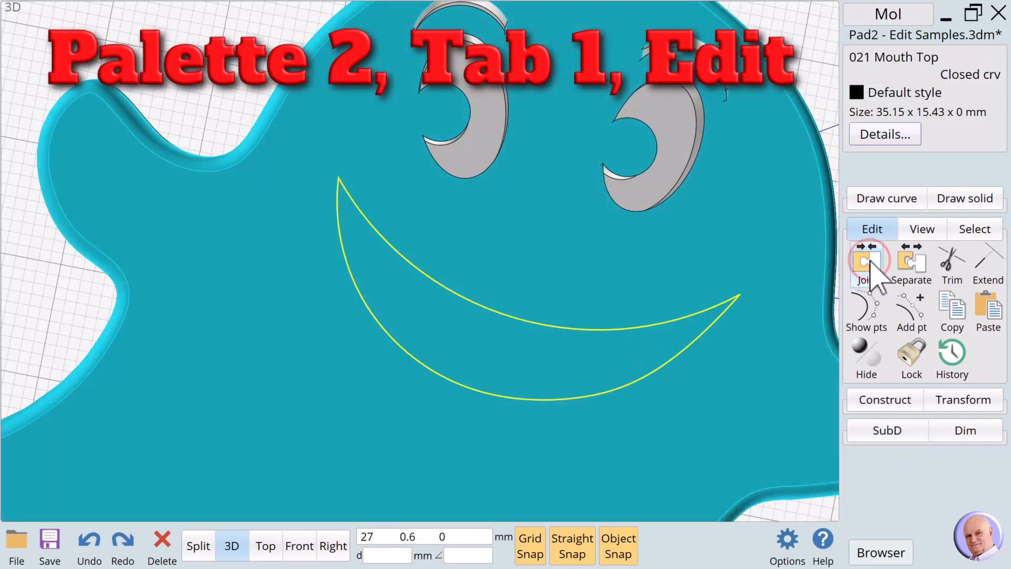
- Extrude the closed mouth curve 2.6 mm to both sides with capped ends
click(871, 399)
click(866, 350)
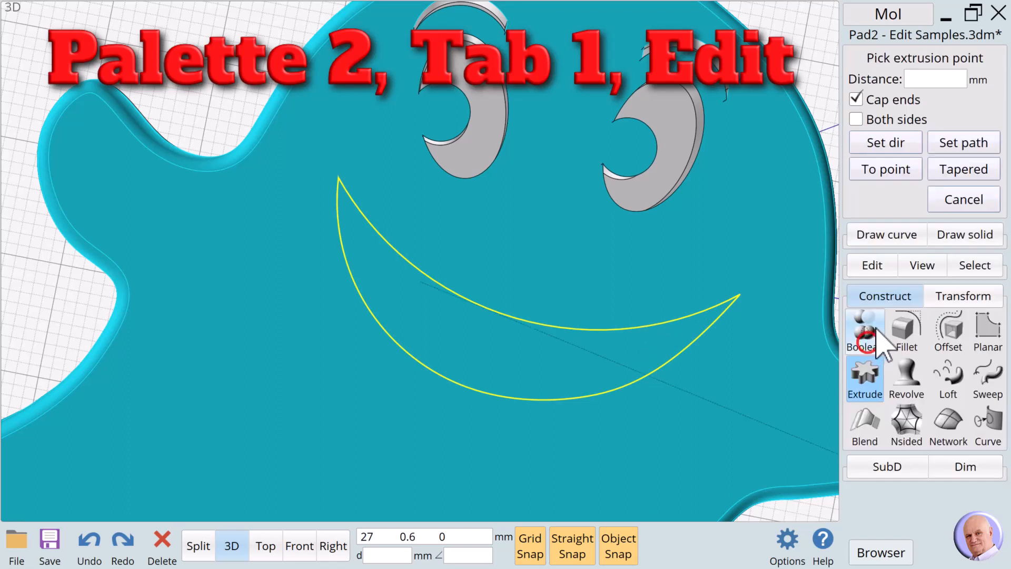
click(856, 119)
click(927, 79)
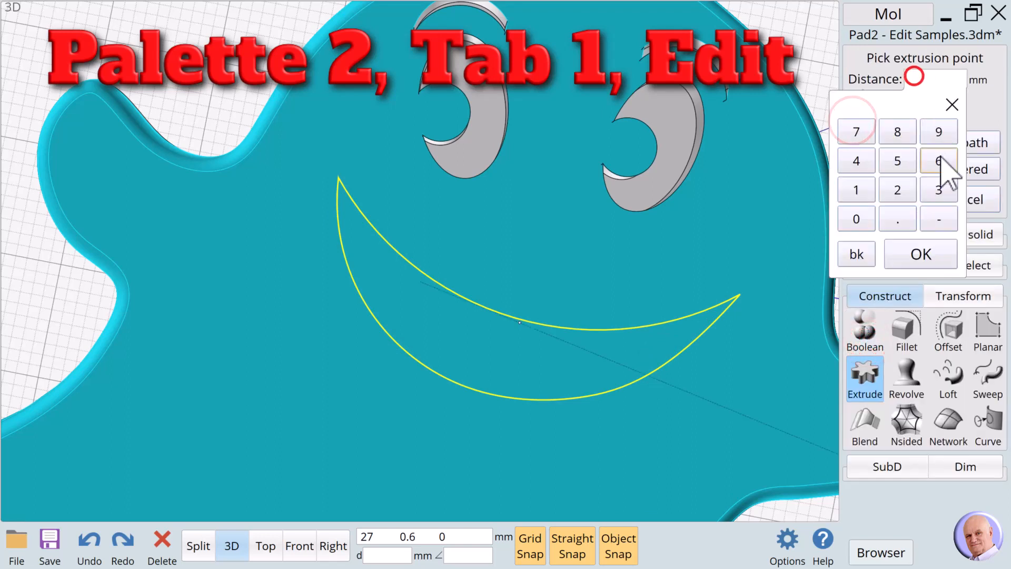
click(898, 190)
click(898, 218)
click(939, 161)
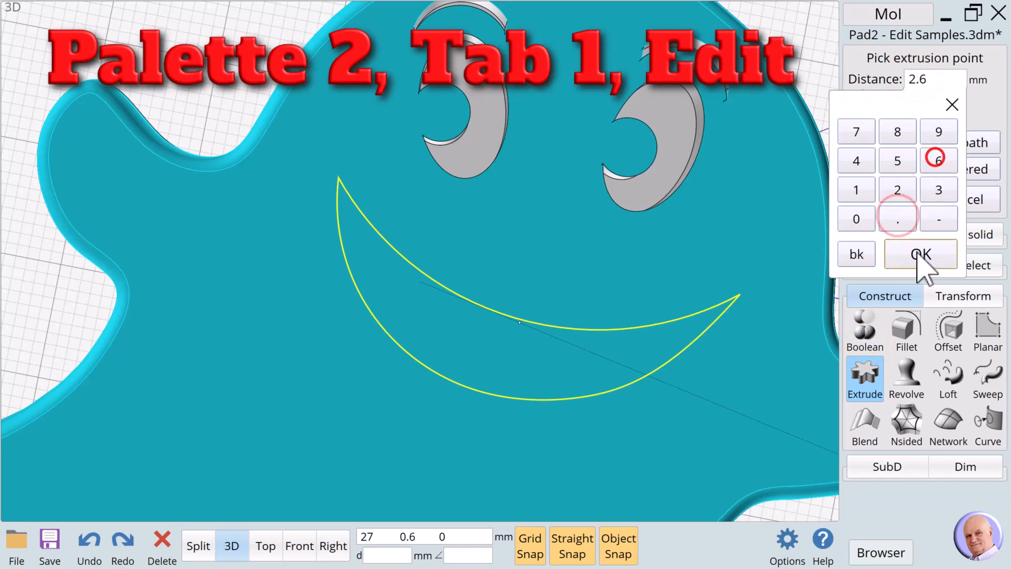
click(921, 255)
mouse_move(808, 475)
drag(466, 498, 452, 508)
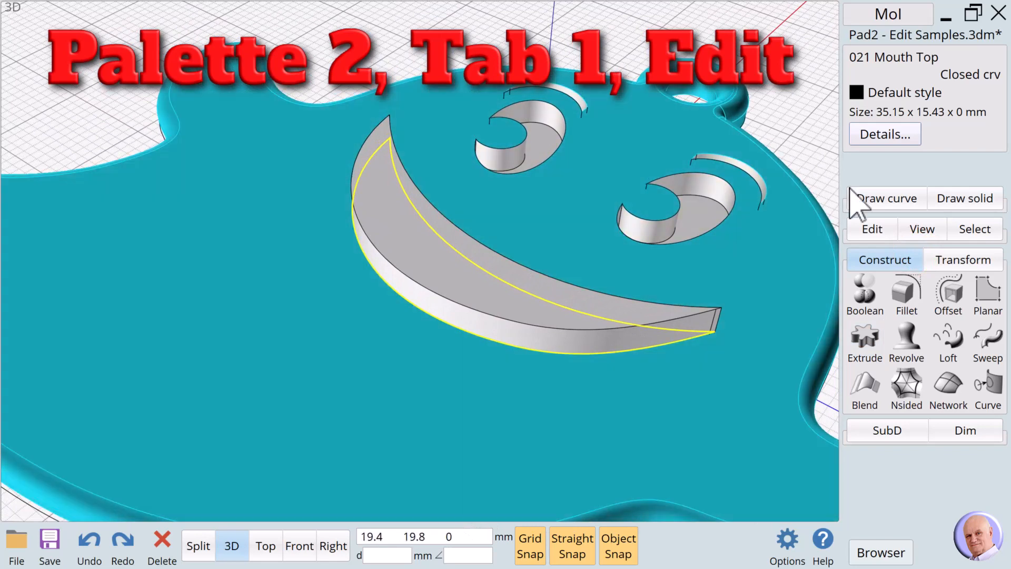
- Cut the mouth solid out of the ghost body with a Boolean difference
click(800, 101)
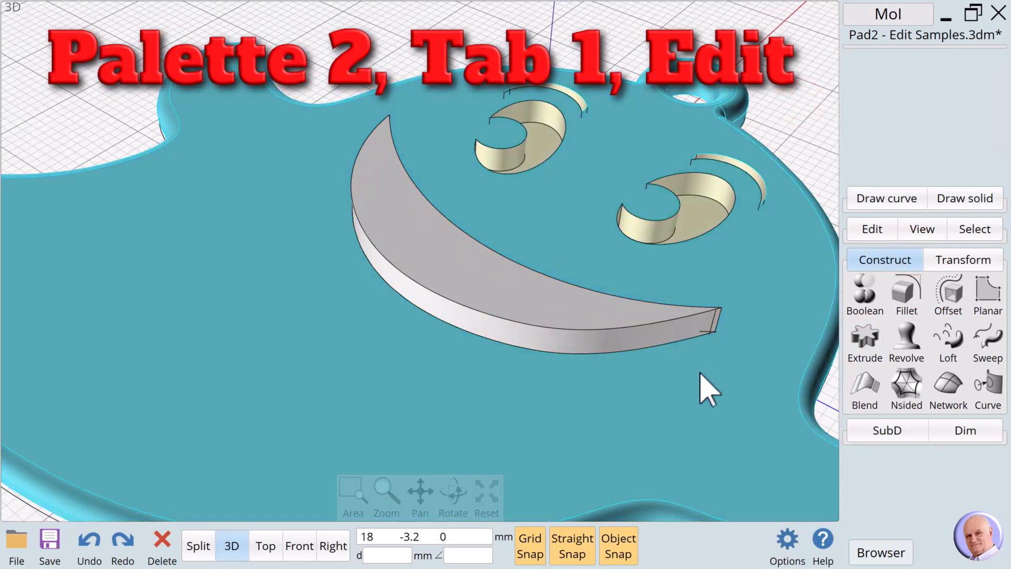
click(698, 371)
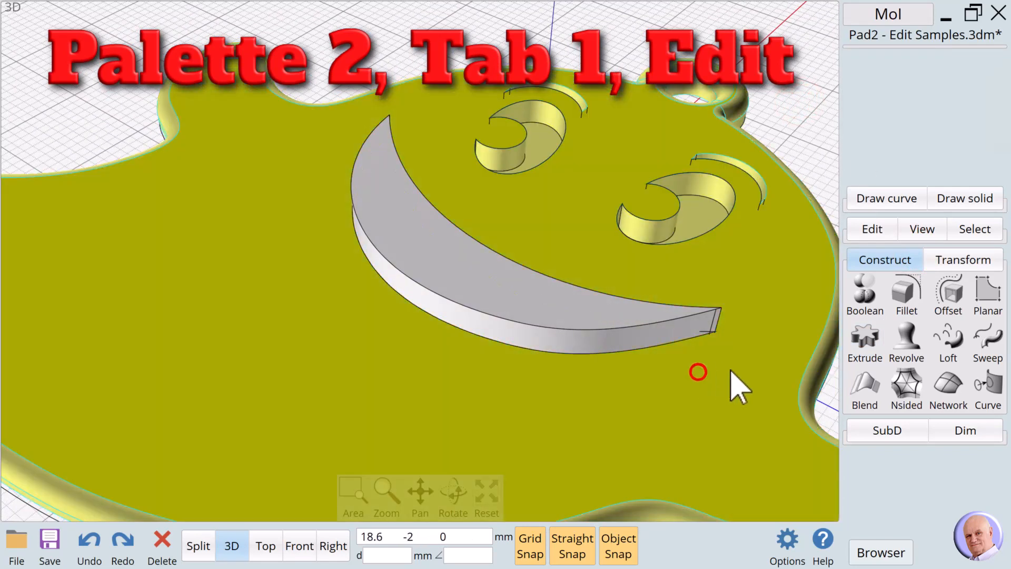
click(864, 294)
click(864, 301)
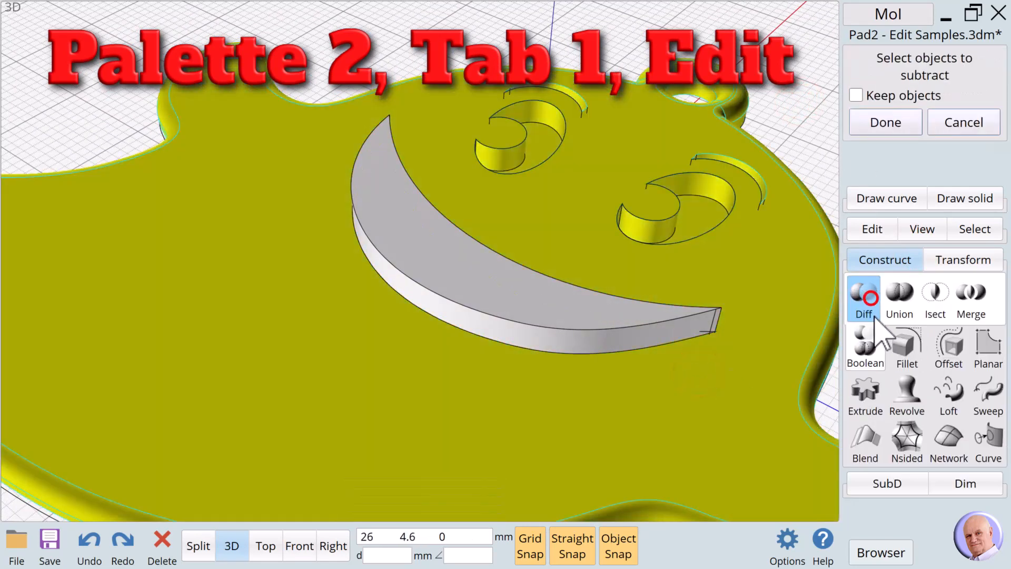
click(564, 307)
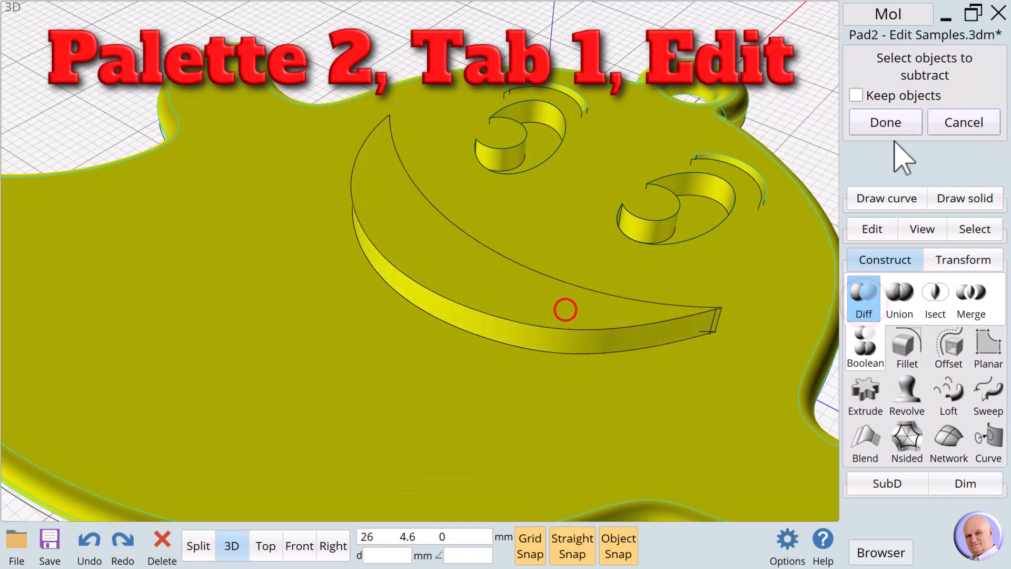
click(867, 122)
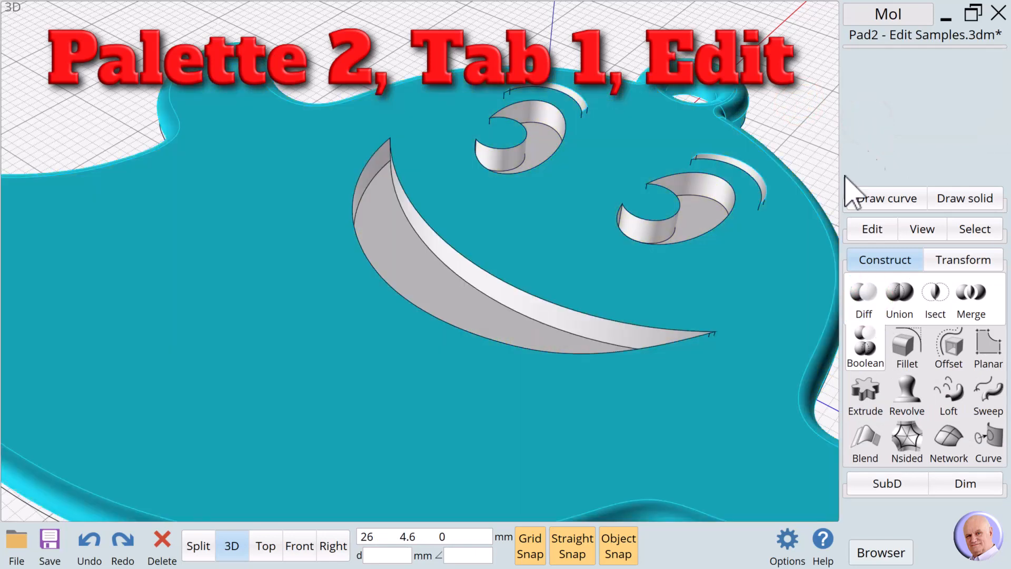
- Examine the mouth cutout in 3D and the whole ghost in the Top view
mouse_move(537, 516)
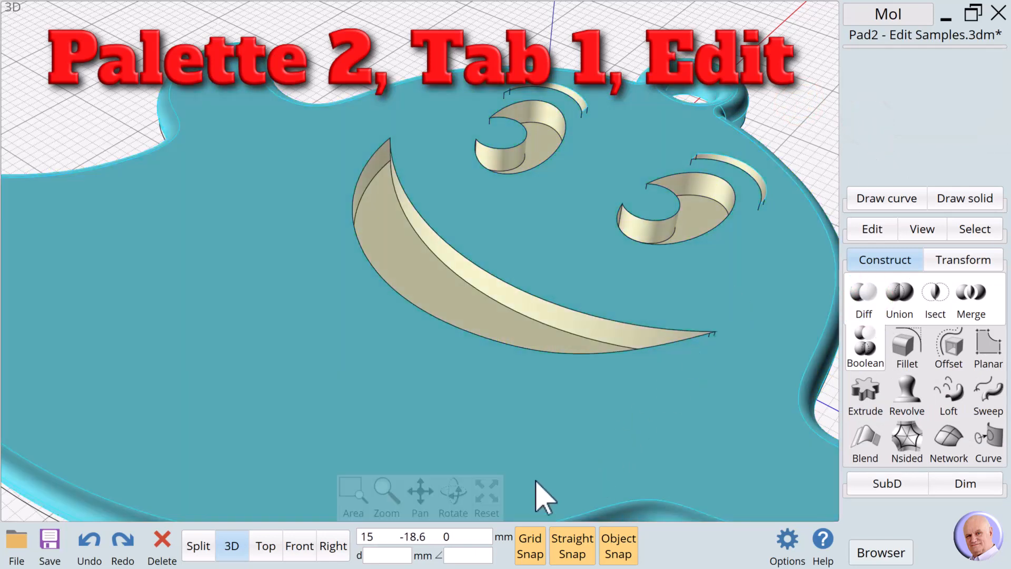
drag(451, 482, 323, 547)
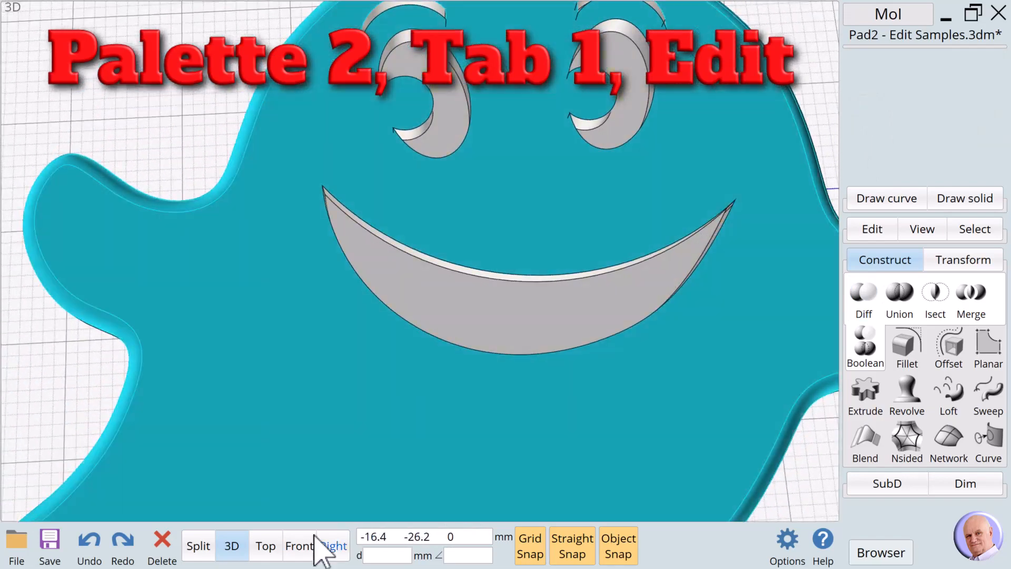
click(266, 546)
mouse_move(464, 495)
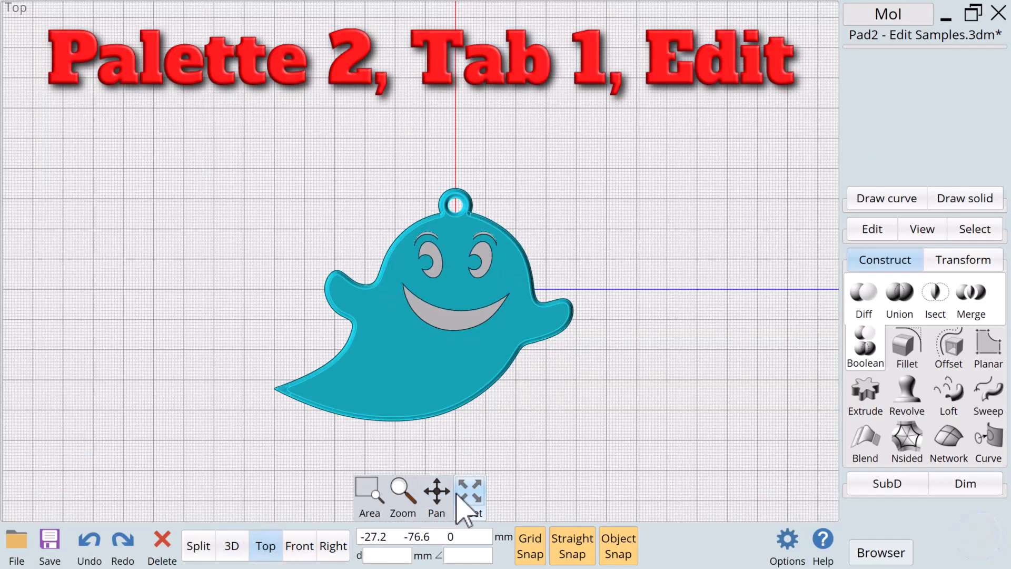